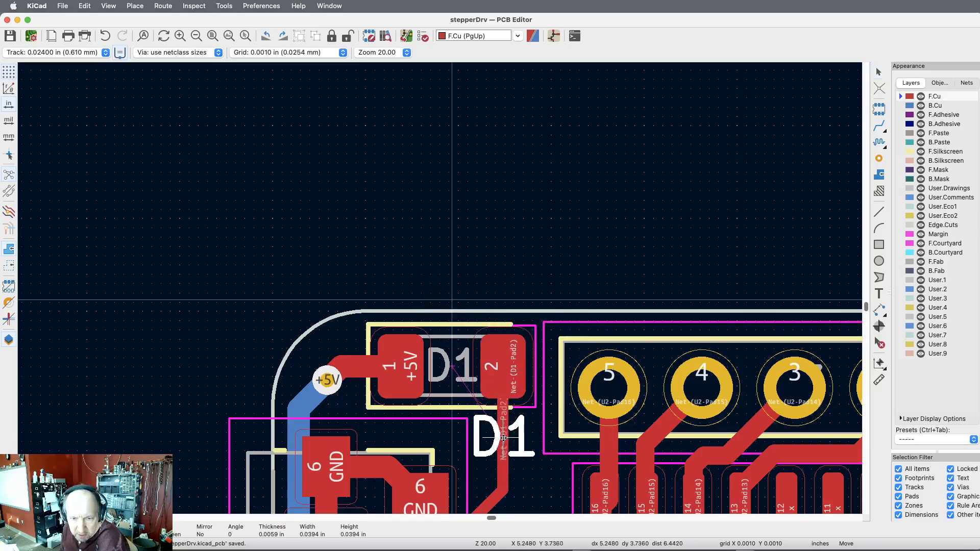
- Place the D1 reference designator just below diode D1, under its pad 2
left_click(505, 436)
scroll(547, 413, "down", 5)
scroll(546, 413, "down", 3)
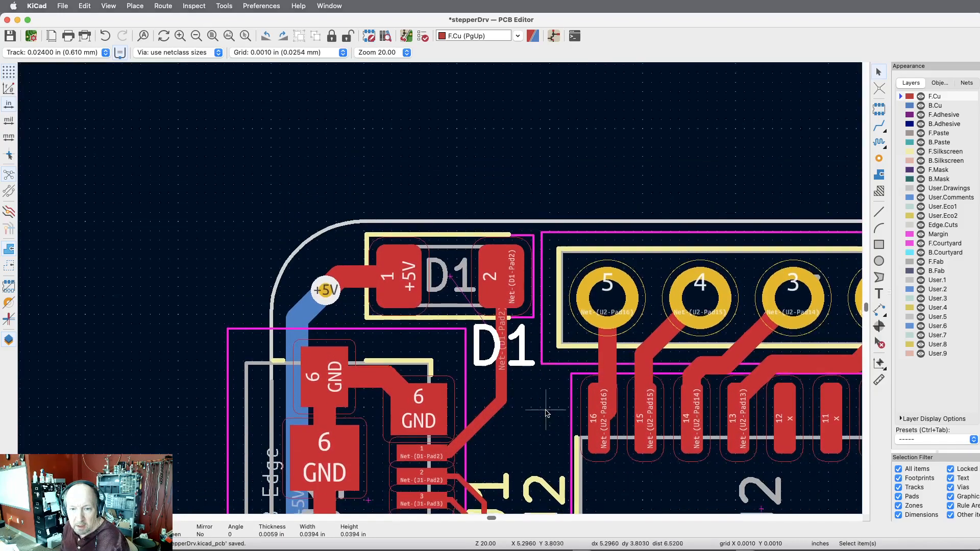
scroll(540, 426, "down", 3)
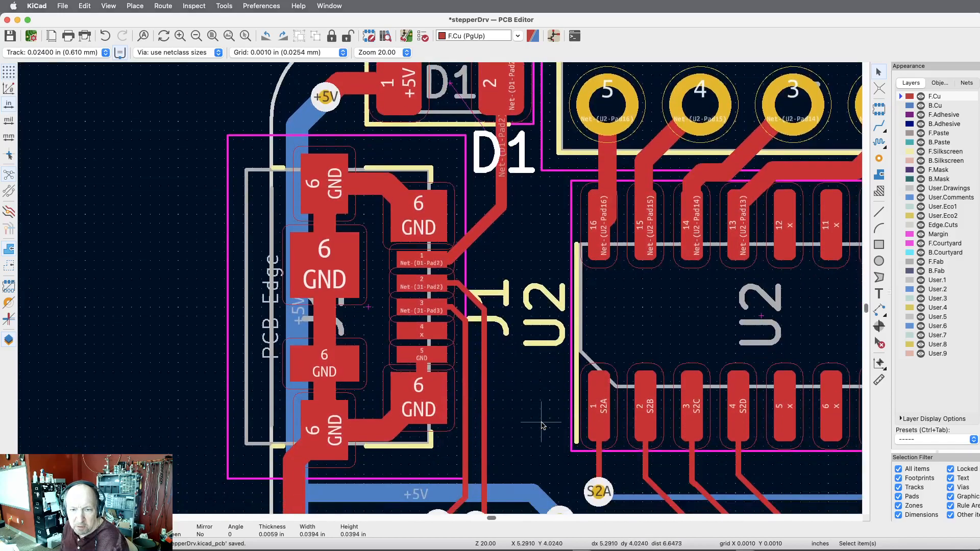
- Rotate the J3 reference designator to read horizontally and move it just below pin 1 of connector J3
scroll(540, 426, "up", 5)
scroll(540, 426, "right", 15)
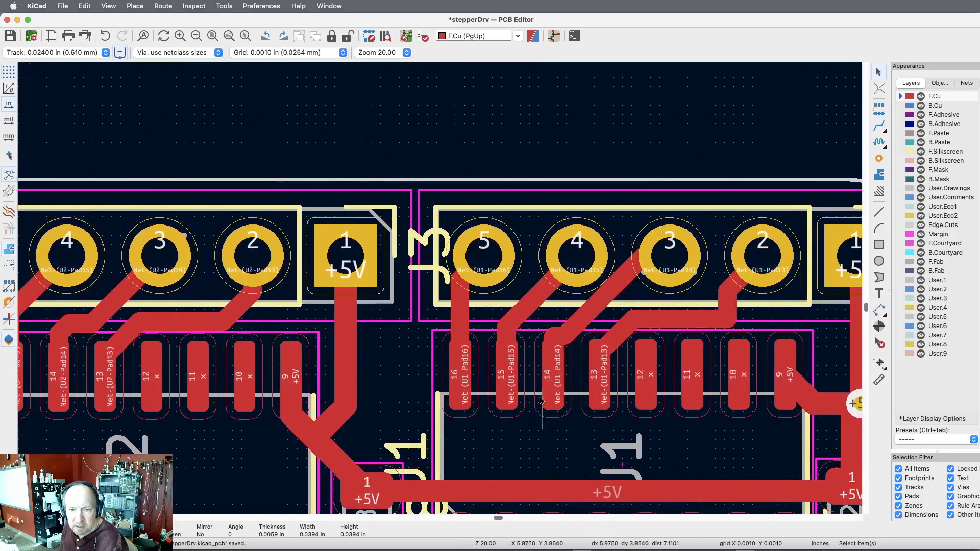
left_click(421, 237)
left_click_drag(421, 238, 382, 352)
key("r")
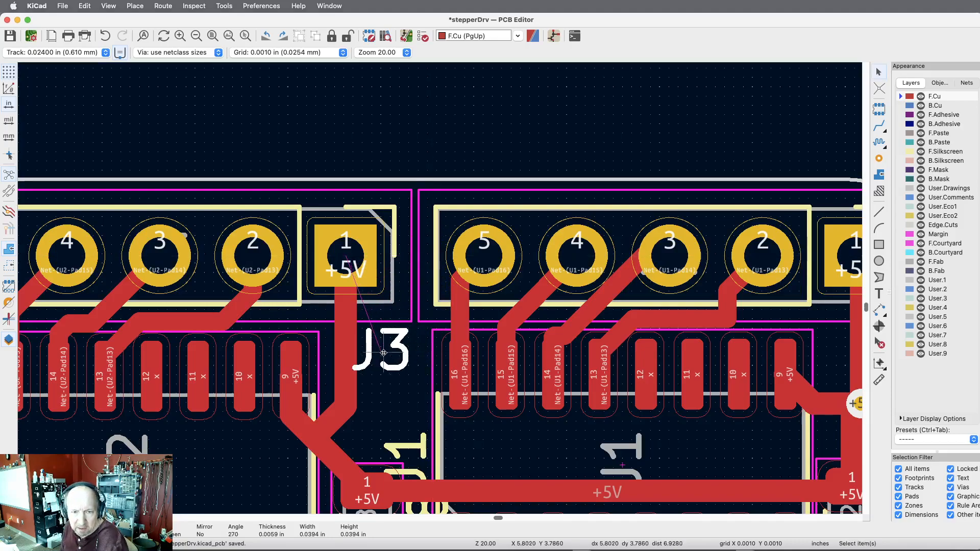
- Move the J2 reference designator just below pin 1 of connector J2, rotated to read horizontally
scroll(659, 249, "right", 5)
left_click(656, 248)
key("m")
key("r")
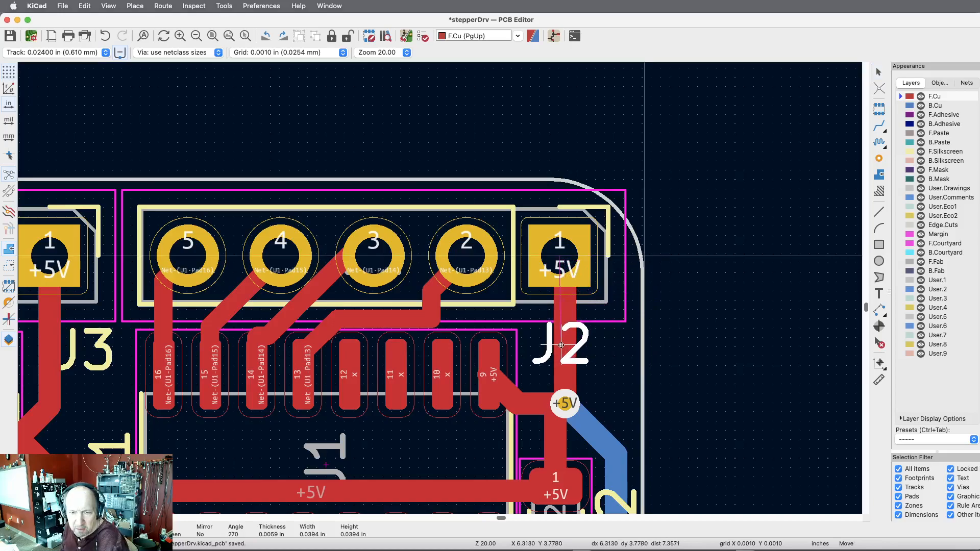
left_click(562, 335)
- Rotate the C8 reference designator to horizontal and place it just below capacitor C8, beside the GND via
scroll(589, 358, "down", 3)
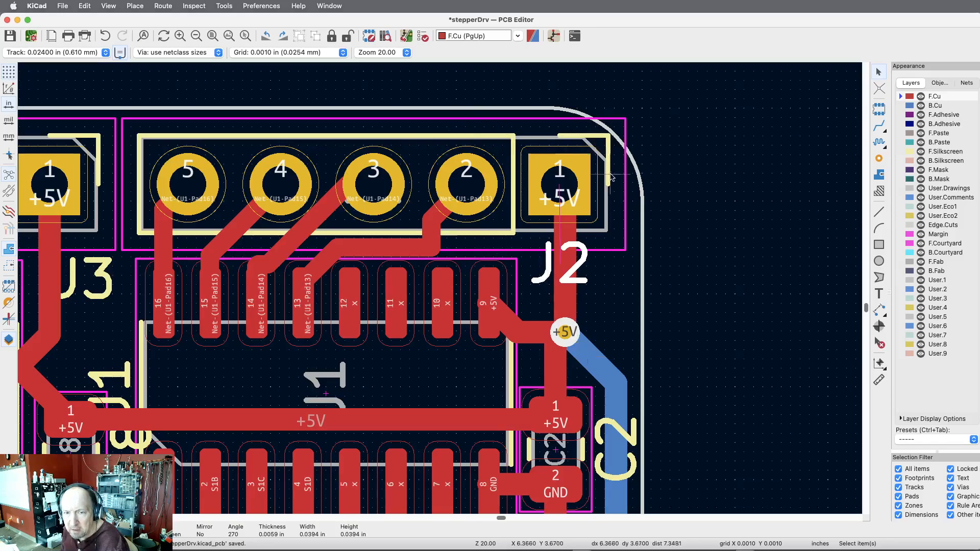
scroll(607, 192, "down", 6)
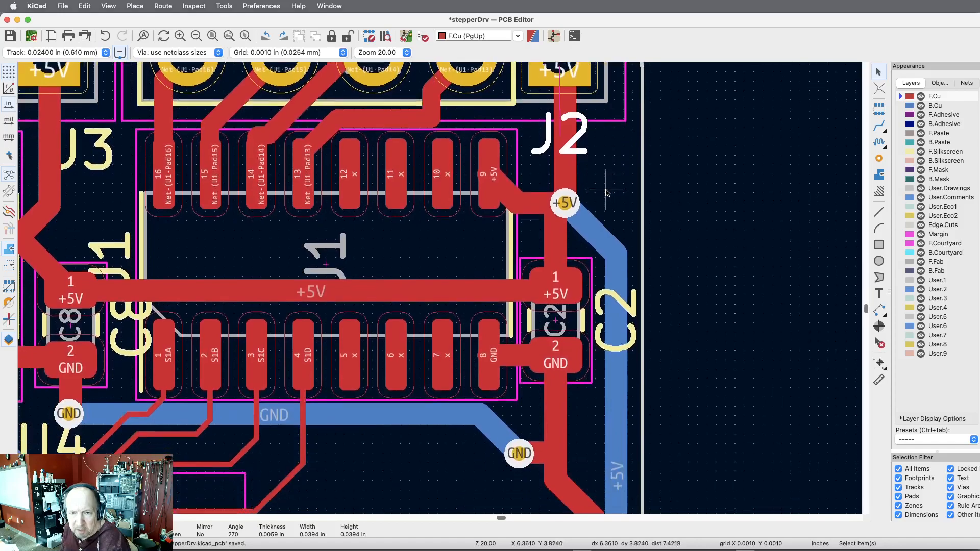
scroll(618, 308, "down", 2)
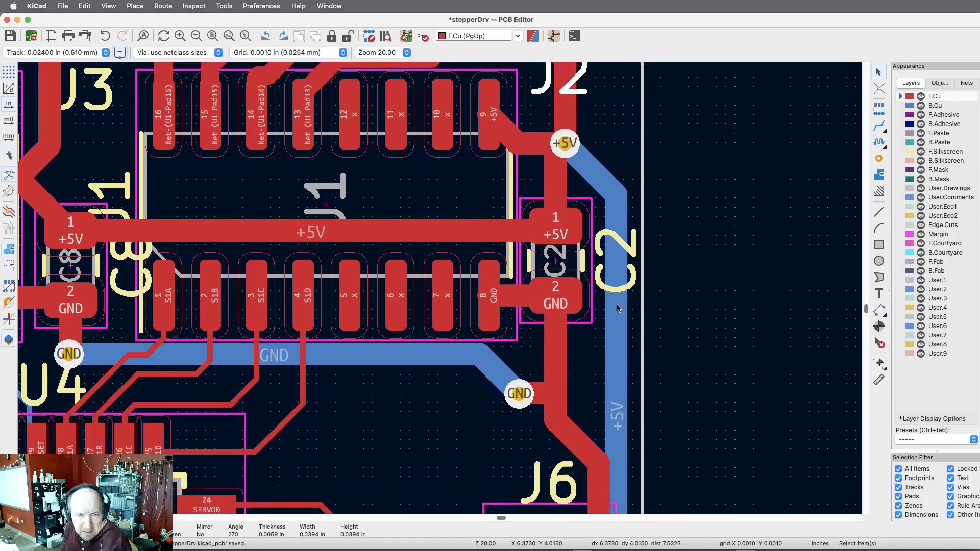
scroll(136, 209, "left", 1)
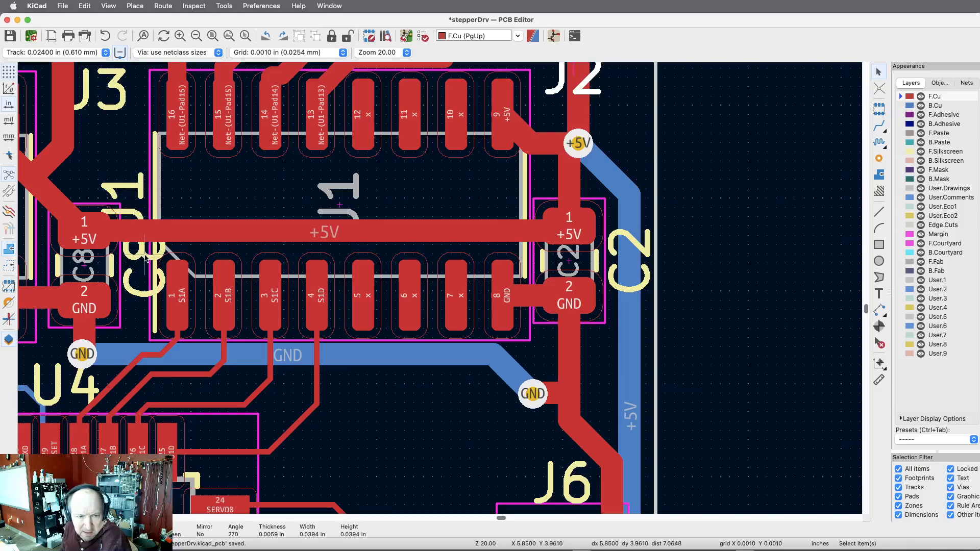
key("r")
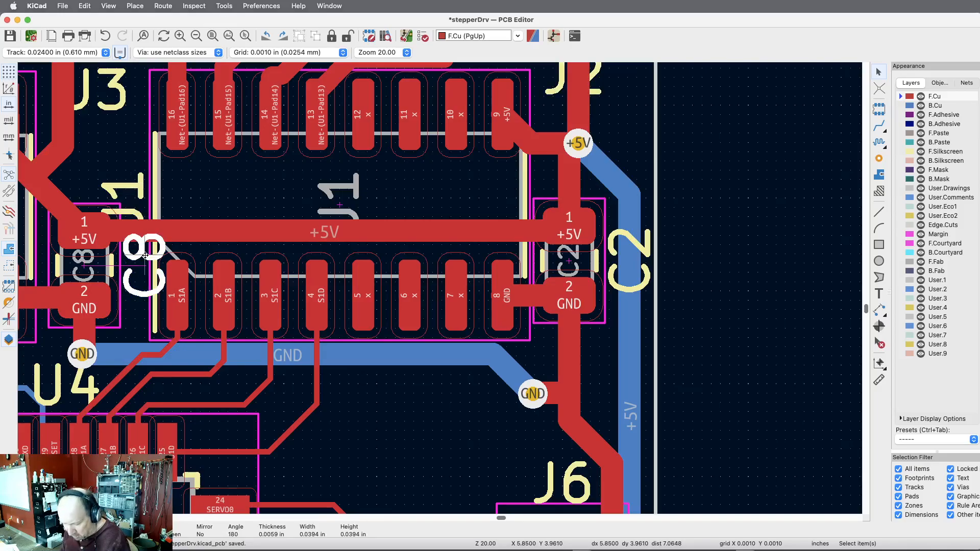
key("m")
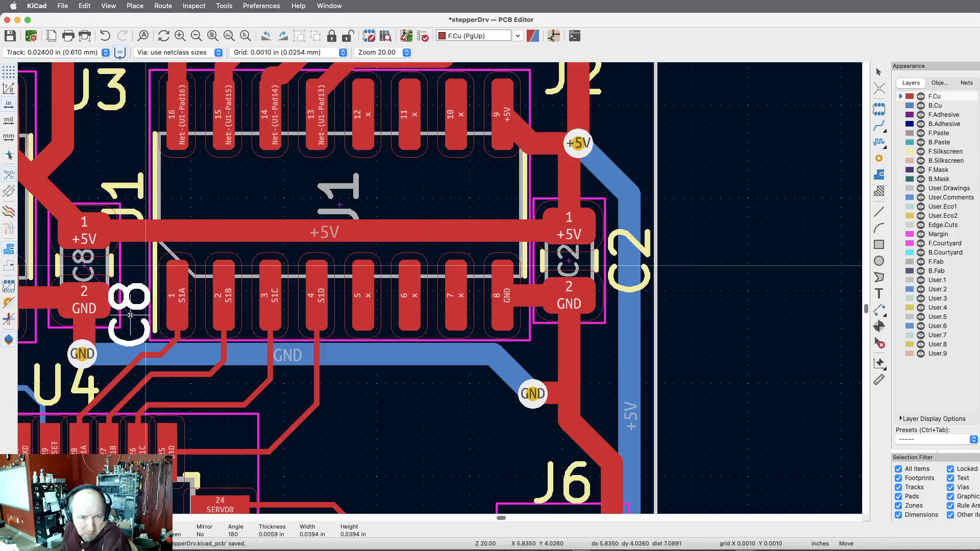
key("r")
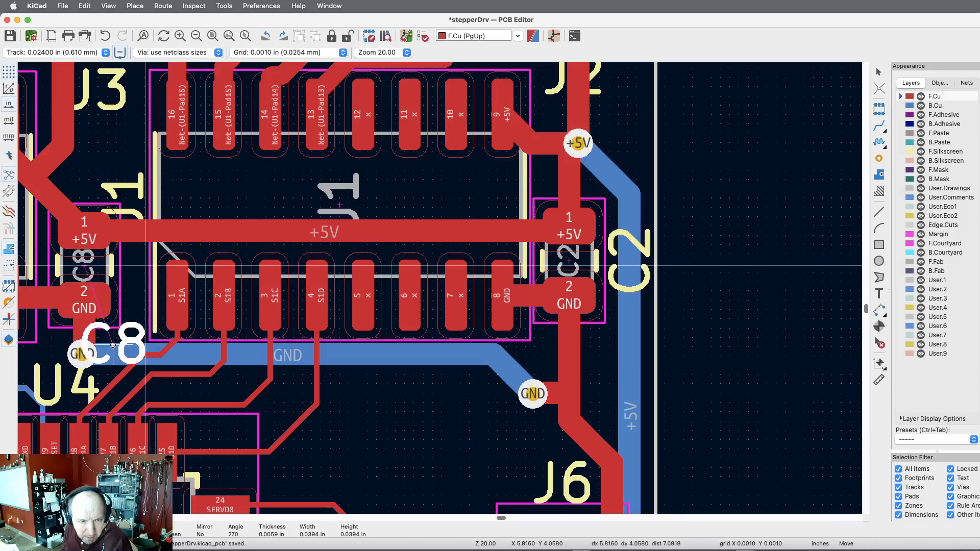
left_click(121, 343)
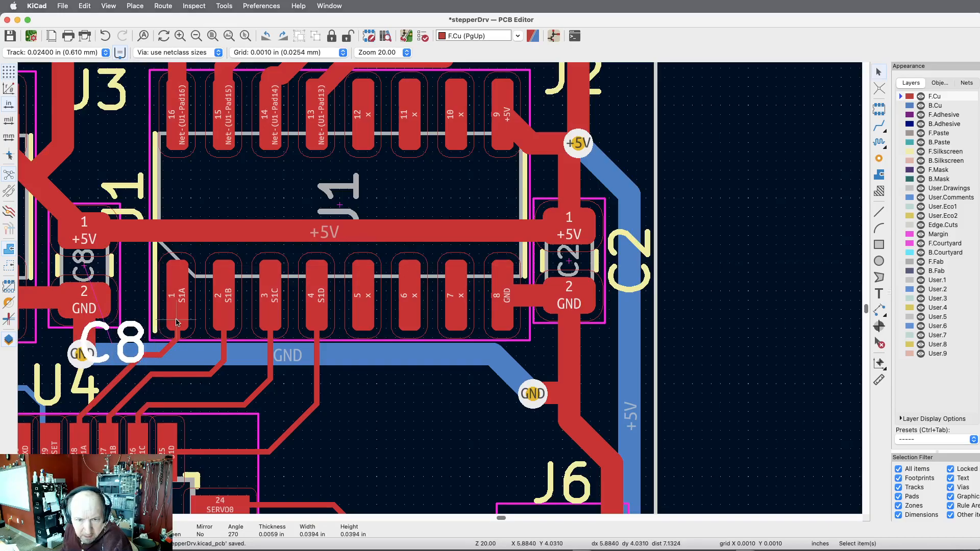
- Rotate the C5 reference designator to horizontal and place it to the right of capacitor C5's GND pad
scroll(176, 322, "down", 5)
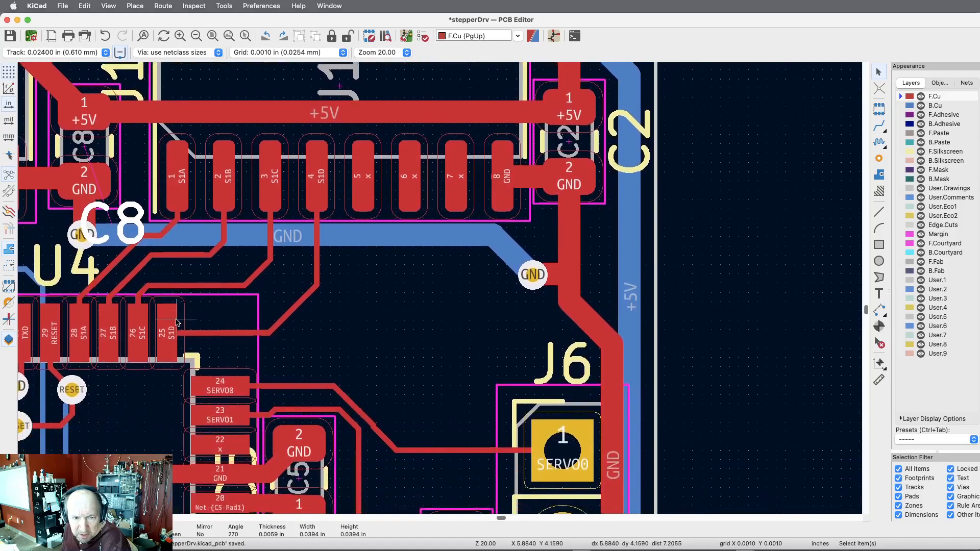
scroll(176, 322, "down", 3)
scroll(178, 322, "down", 2)
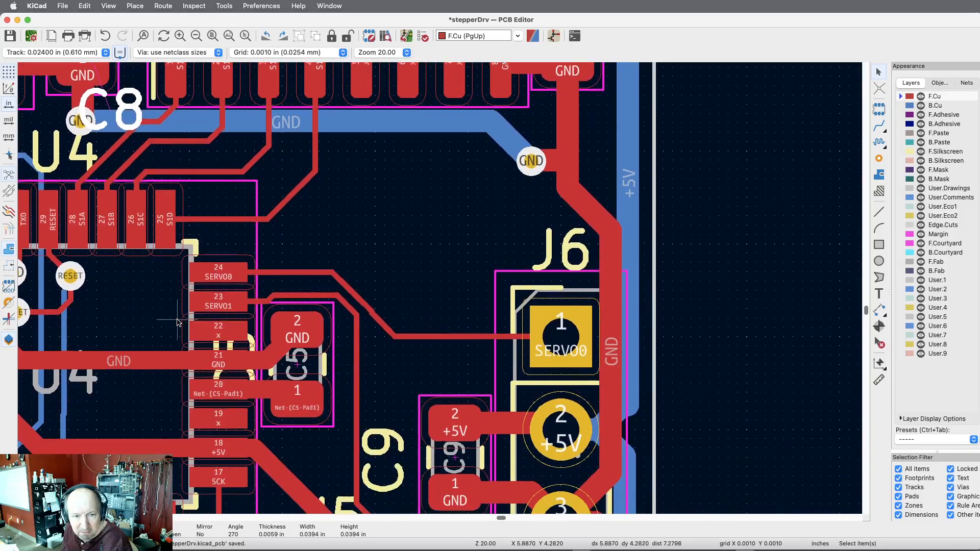
left_click(249, 375)
key("m")
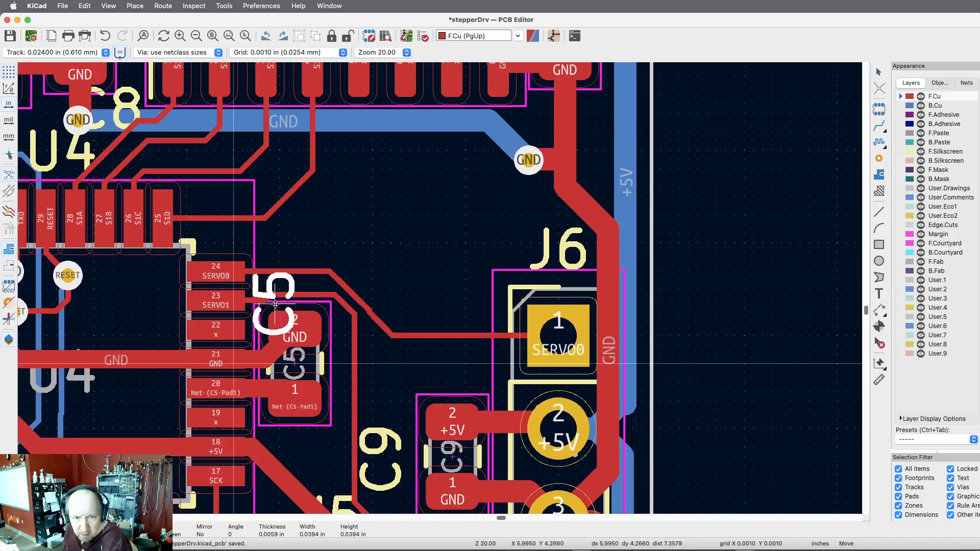
key("r")
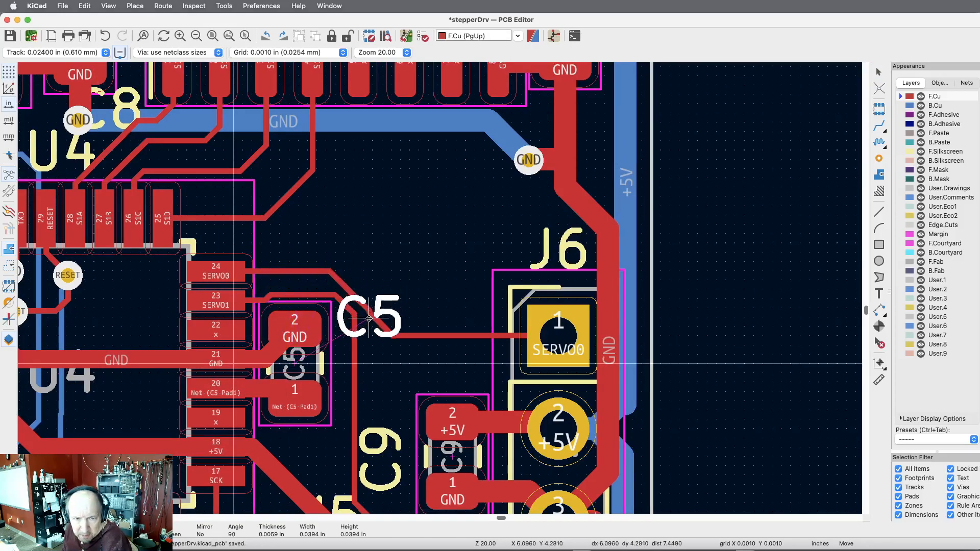
left_click(399, 317)
- Rotate the C9 reference designator to horizontal and place it just left of capacitor C9
scroll(399, 288, "down", 1)
scroll(399, 287, "down", 4)
left_click(384, 291)
key("m")
key("r")
left_click(385, 317)
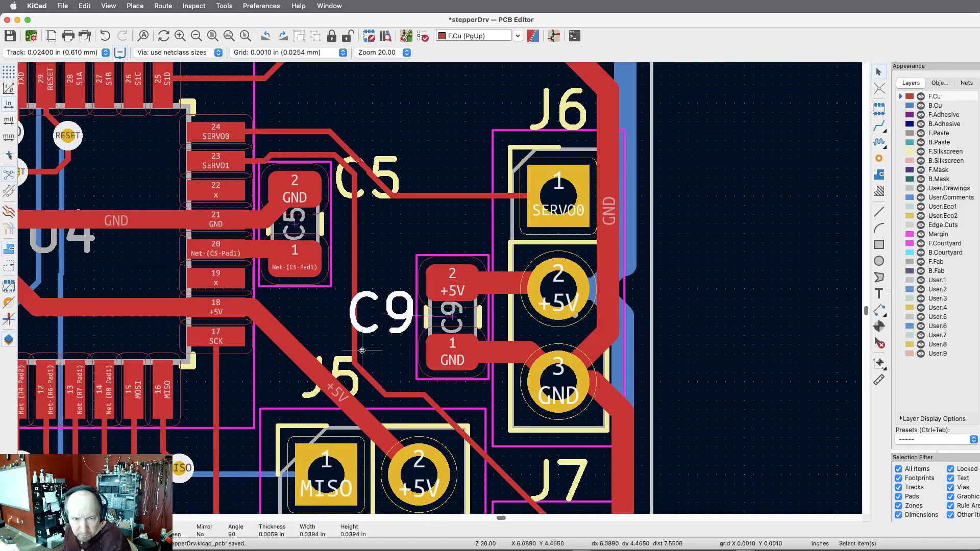
- Move the R9 reference designator directly above resistor R9's SCK pad, keeping it vertical
scroll(384, 352, "down", 2)
scroll(383, 352, "down", 3)
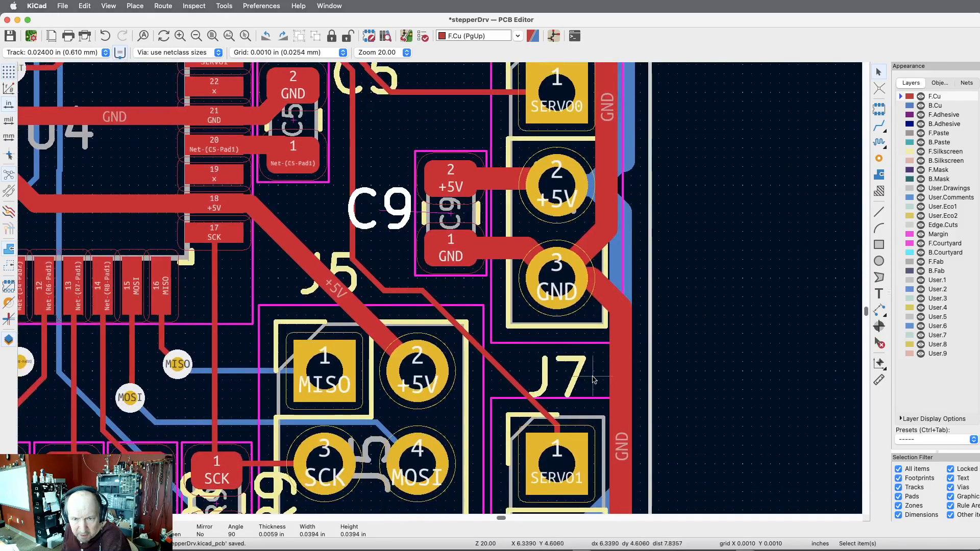
scroll(596, 378, "up", 8)
scroll(596, 379, "down", 12)
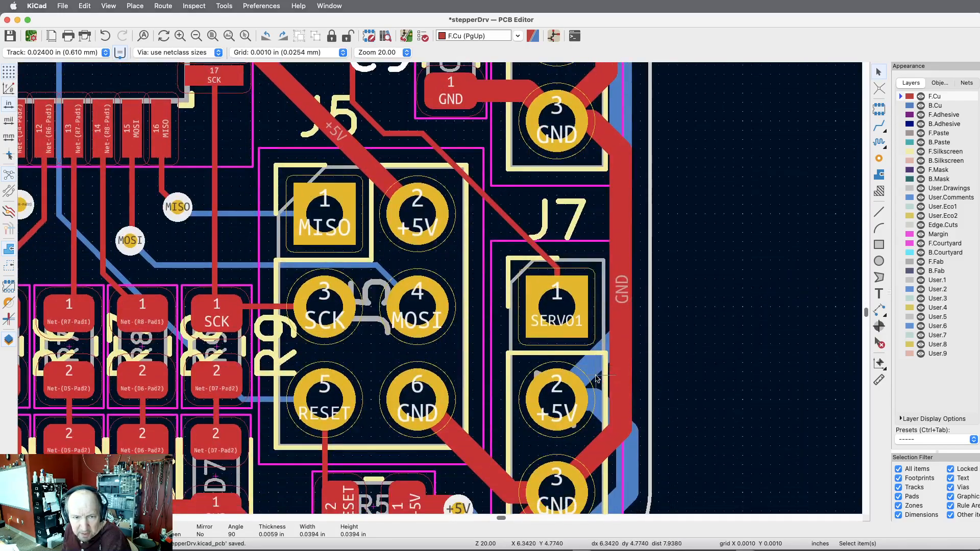
scroll(260, 314, "left", 7)
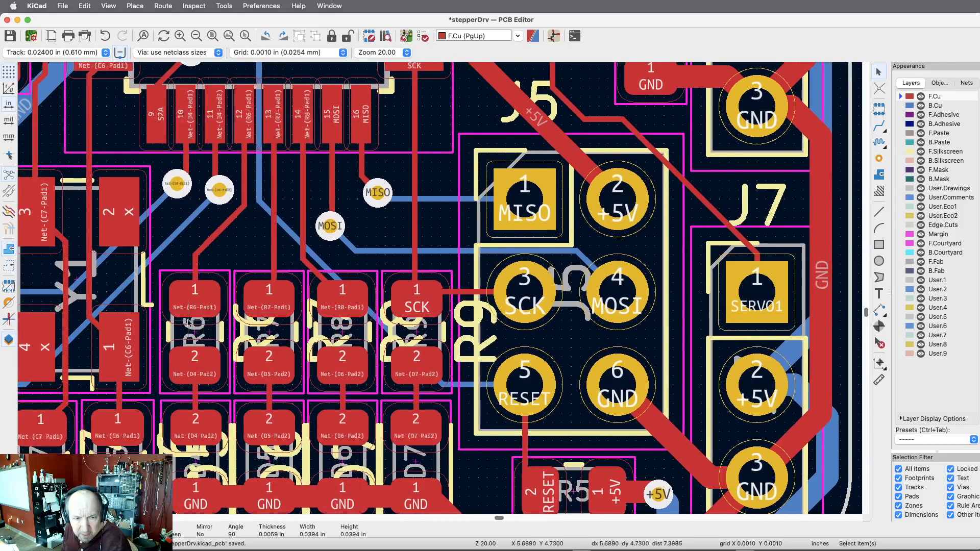
left_click(469, 305)
key("m")
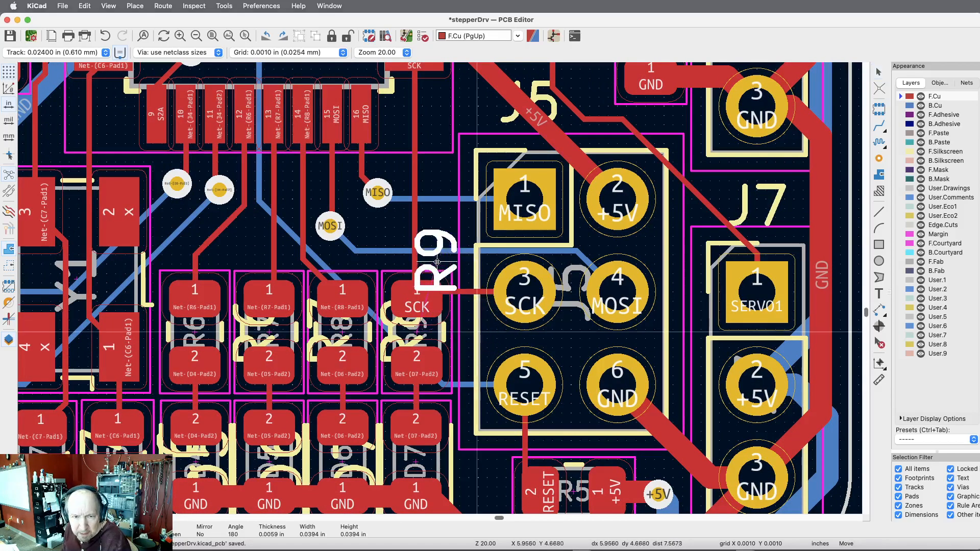
left_click(419, 240)
left_click(395, 337)
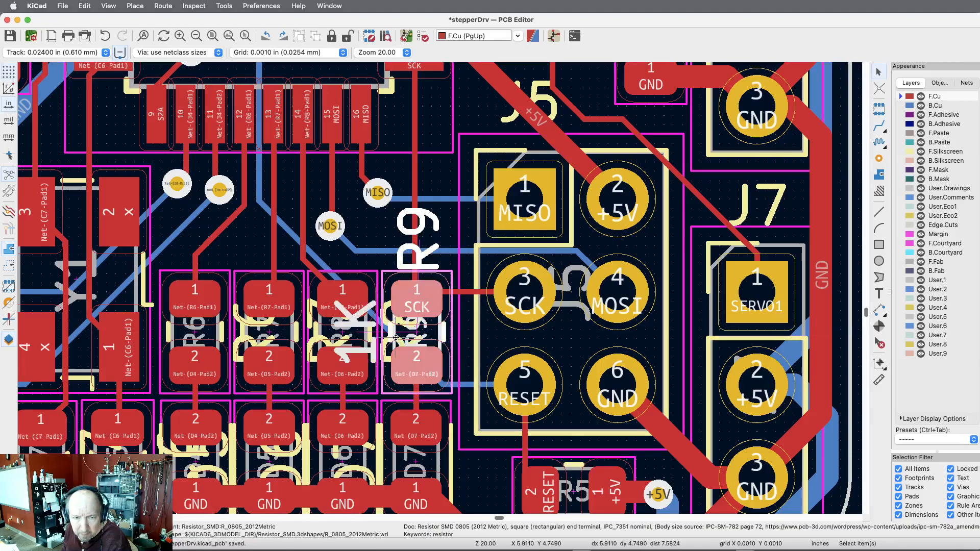
key("Escape")
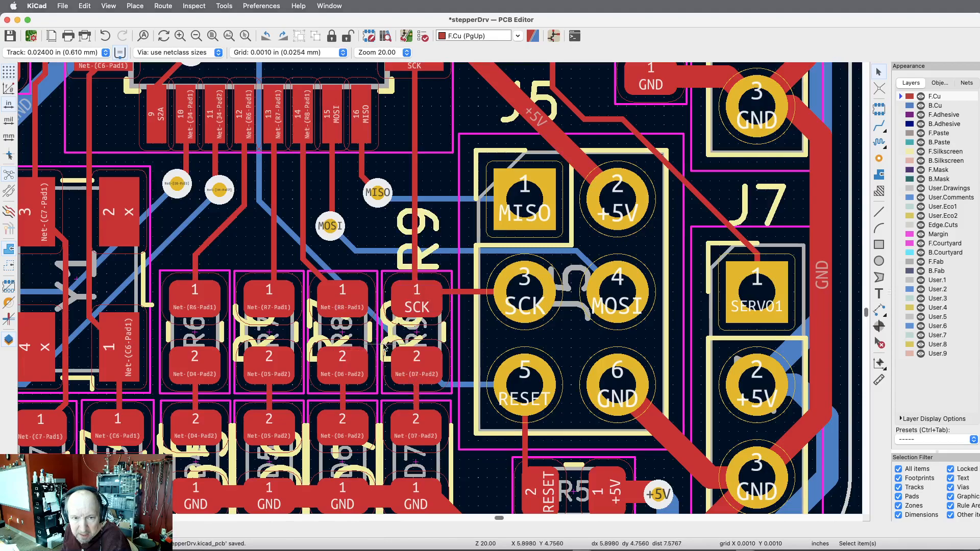
left_click(383, 346)
key("Escape")
left_click(384, 347)
key("Escape")
left_click(383, 357)
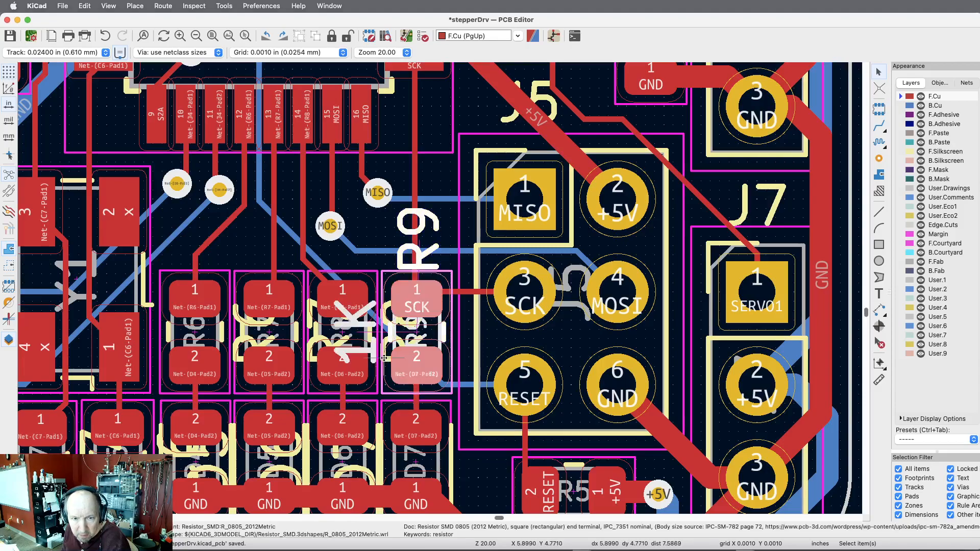
key("Escape")
left_click(406, 343)
key("Escape")
left_click(415, 339)
key("Escape")
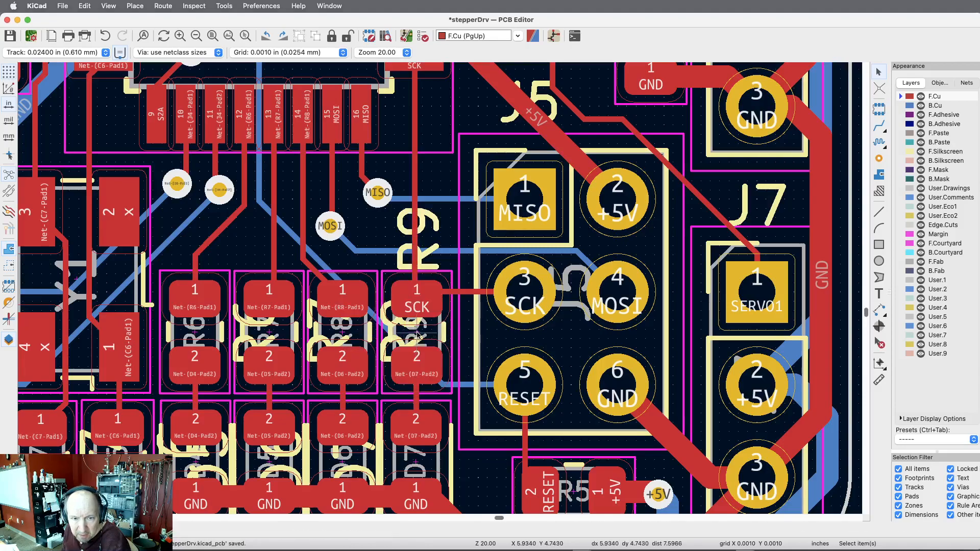
left_click(387, 304)
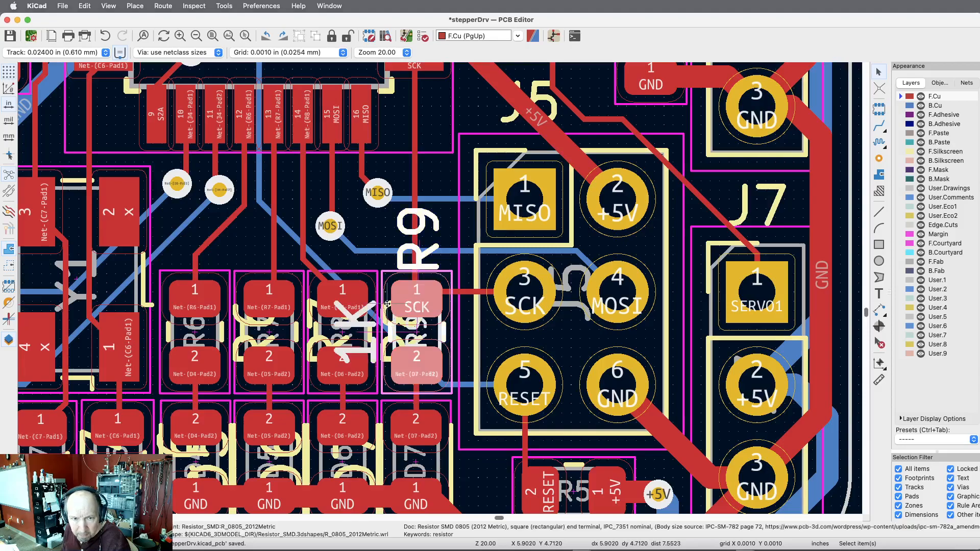
key("Escape")
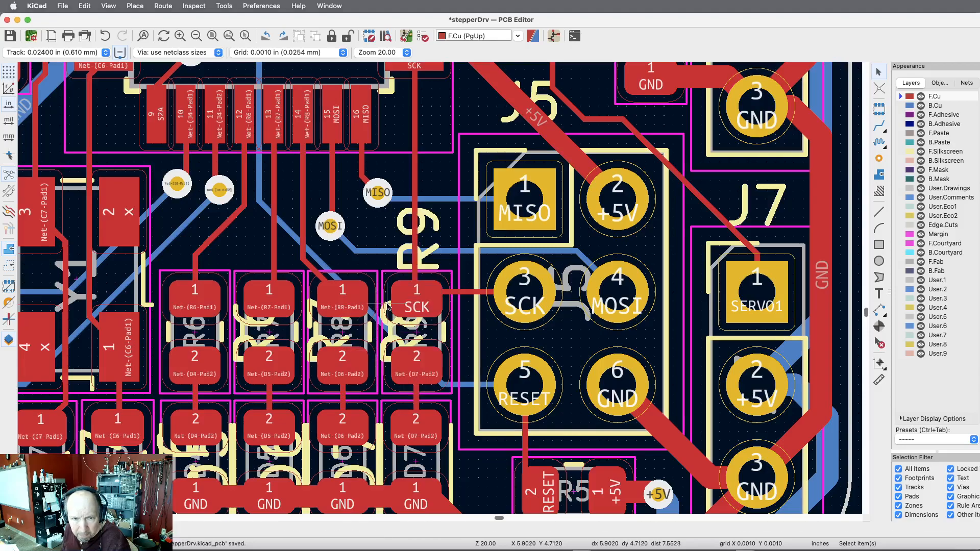
left_click(371, 332)
key("Escape")
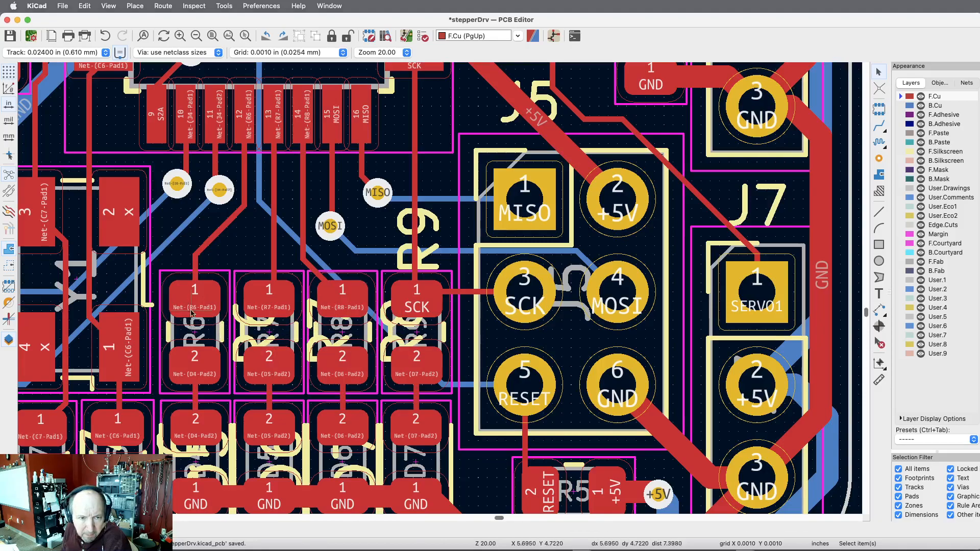
left_click(249, 339)
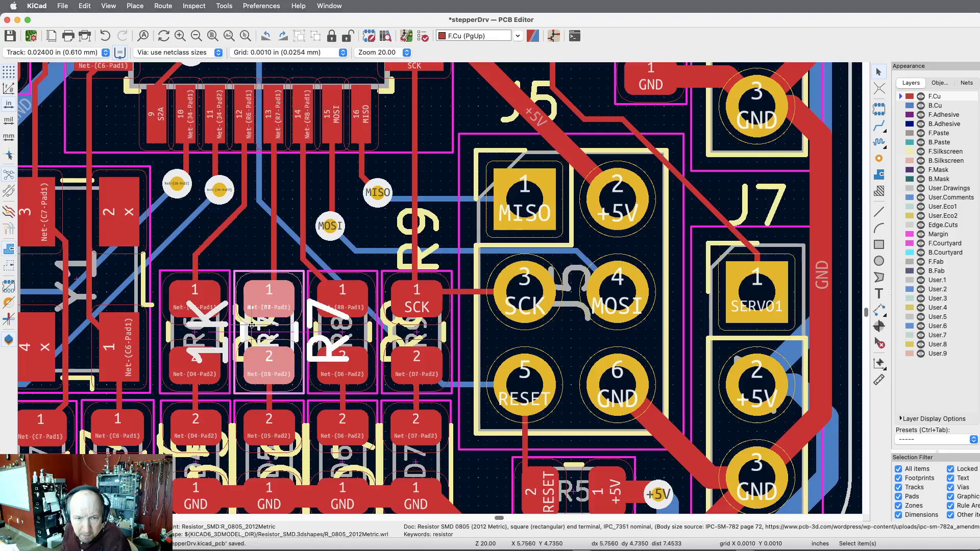
key("Escape")
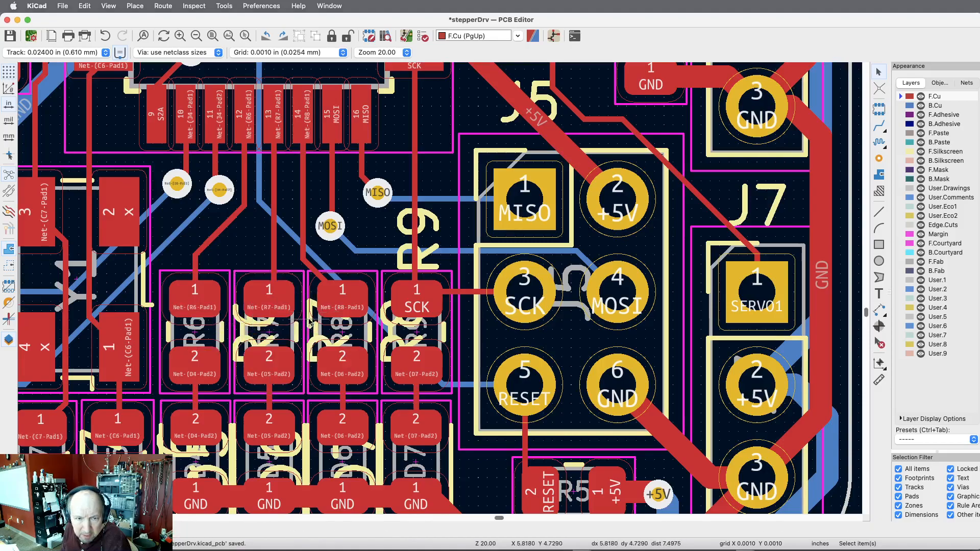
- Try to move the R7 reference designator that overlaps resistor R8
left_click(176, 34)
left_click(176, 34)
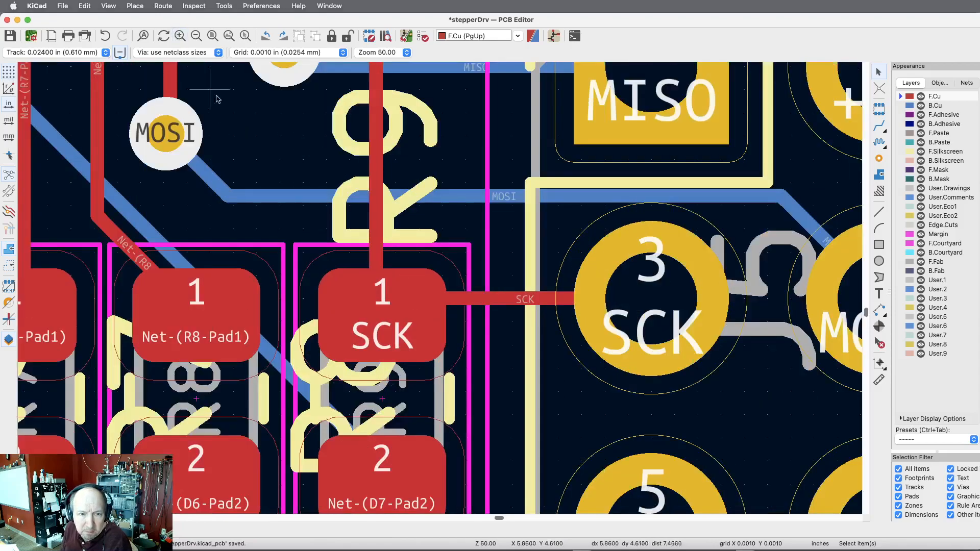
left_click(123, 329)
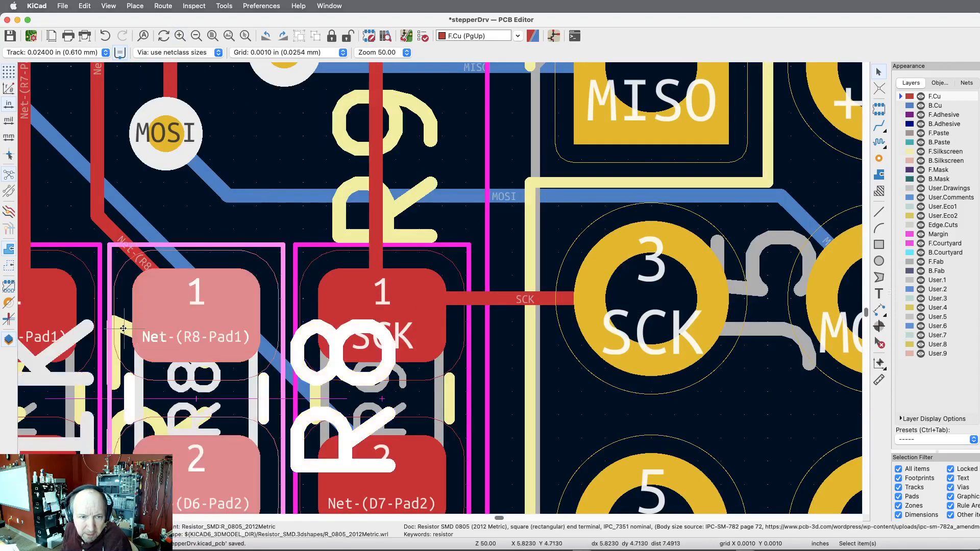
key("m")
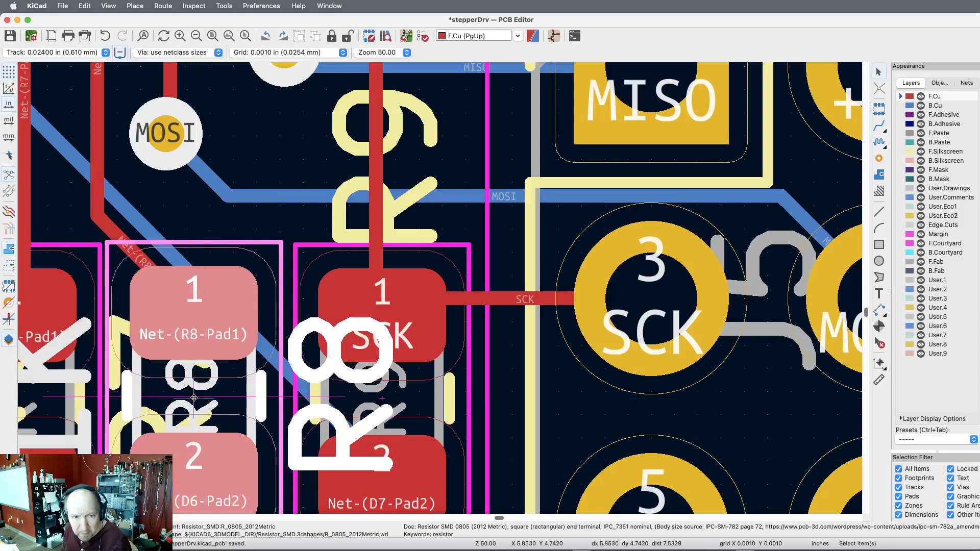
left_click(197, 398)
key("Escape")
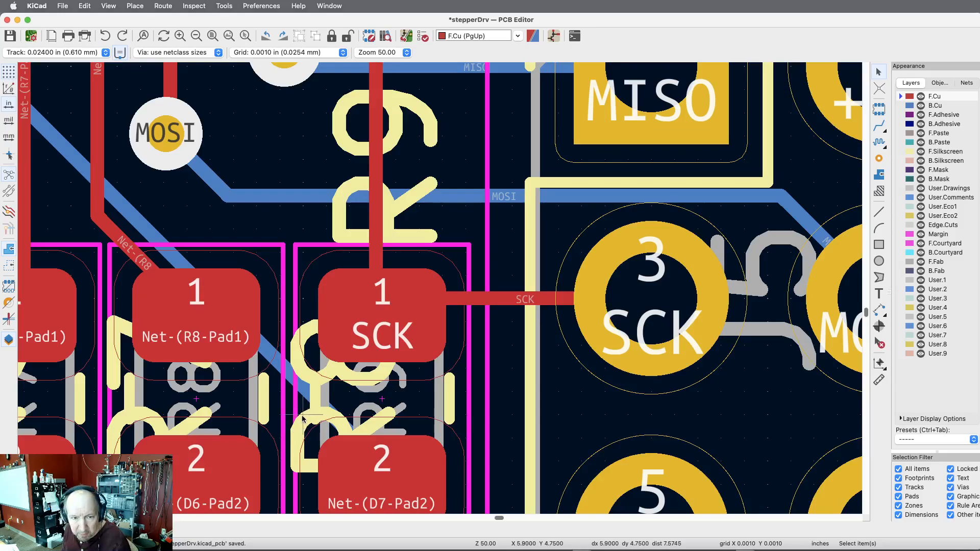
- Try to select and move the R8 reference designator that overlaps resistor R9
key("m")
key("Escape")
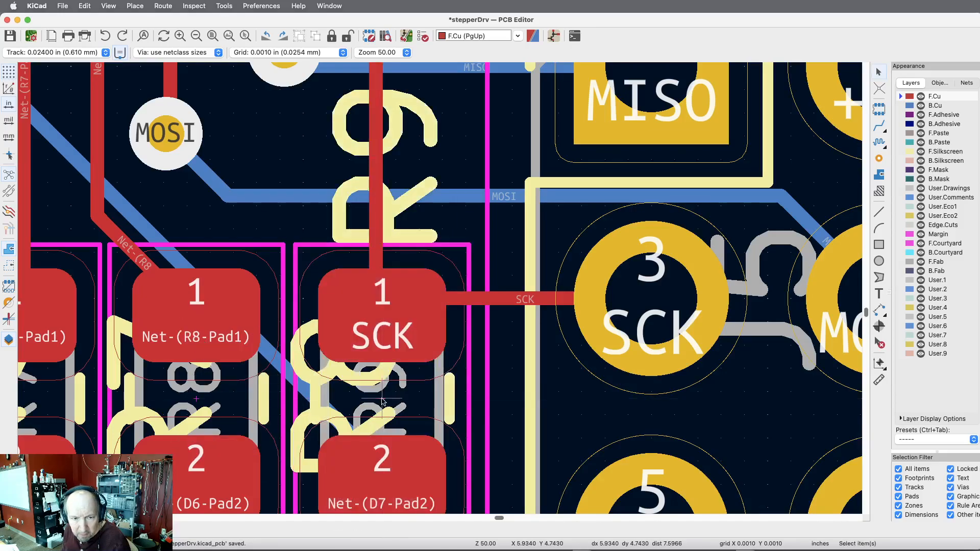
left_click(305, 416)
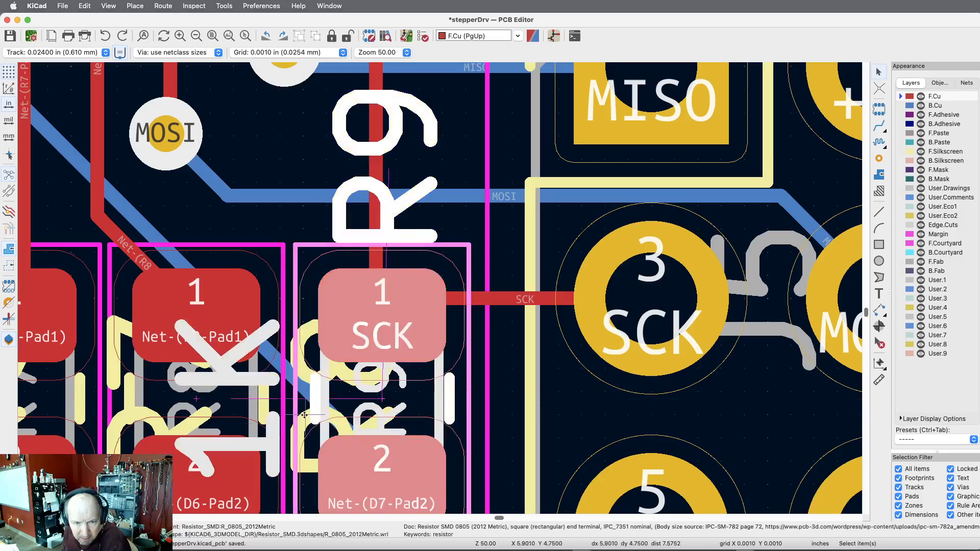
key("Escape")
left_click(301, 422)
key("Escape")
left_click(297, 436)
key("Escape")
left_click(307, 466)
key("Escape")
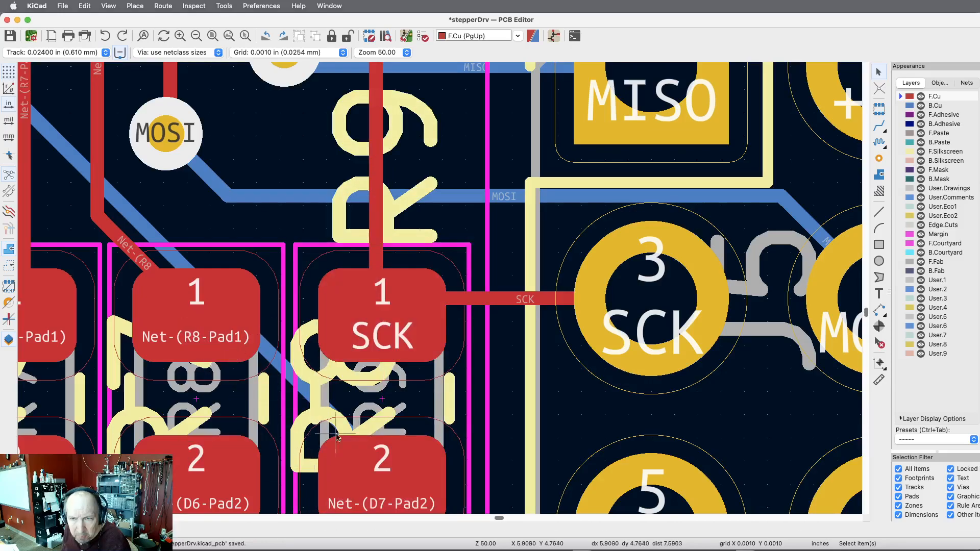
- Hide and restore the front footprints, then the reference designators, to check what each visibility setting affects
left_click(938, 83)
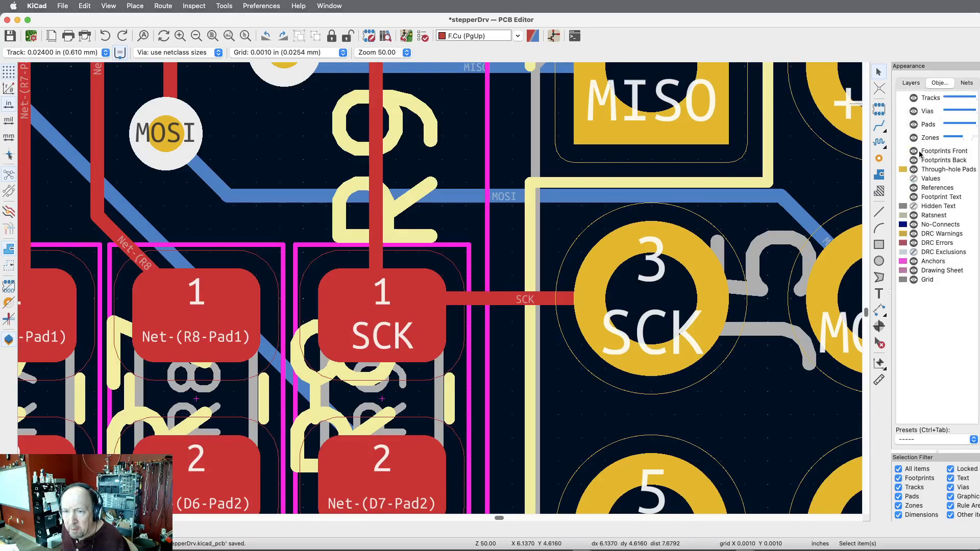
left_click(915, 151)
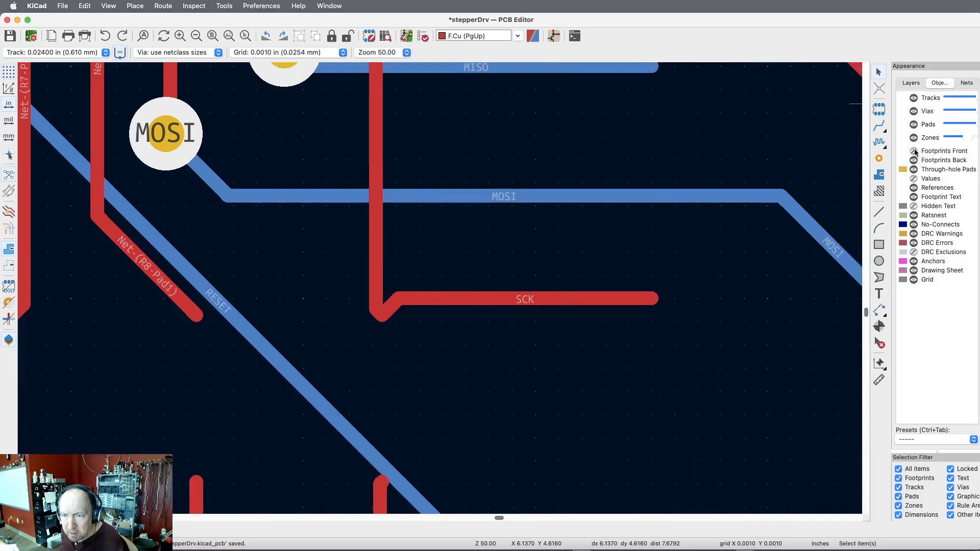
left_click(914, 152)
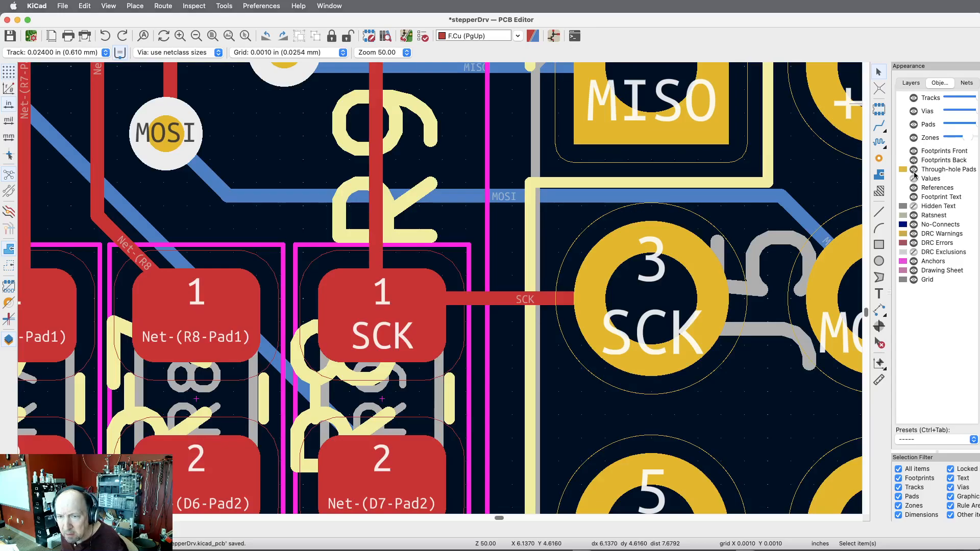
left_click(914, 189)
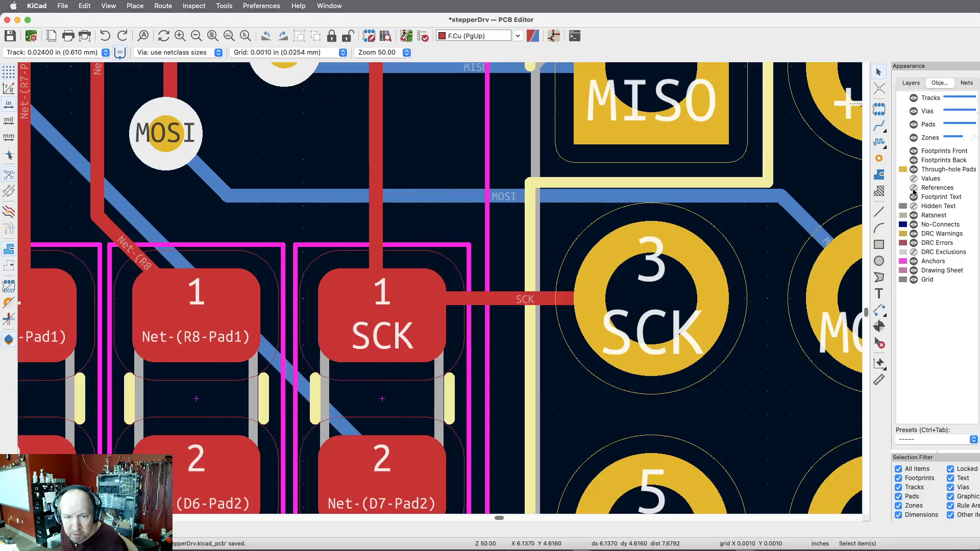
left_click(914, 189)
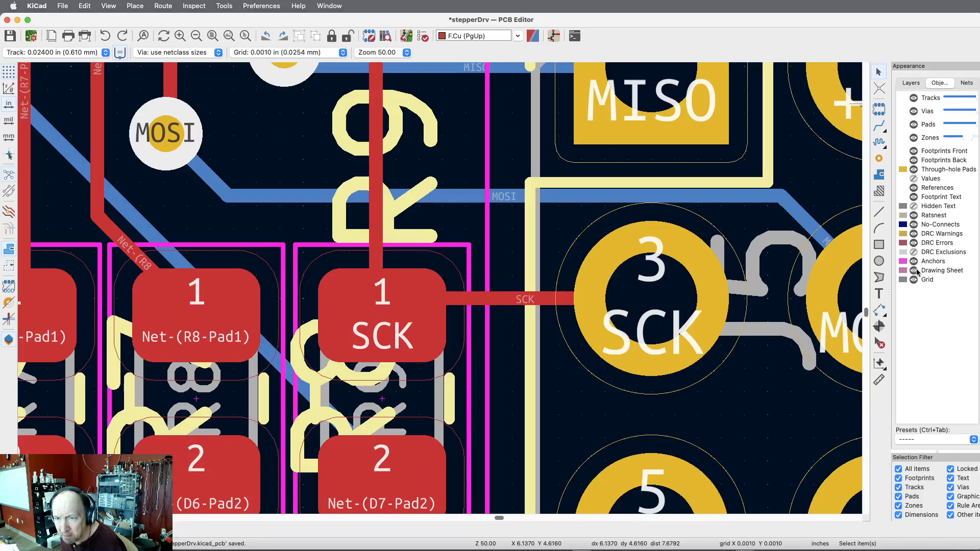
- Hide the F.Cu, B.Cu, F.Adhesive, B.Adhesive, F.Paste, B.Paste, B.Silkscreen and F.Mask layers, keeping F.Silkscreen shown
left_click(912, 83)
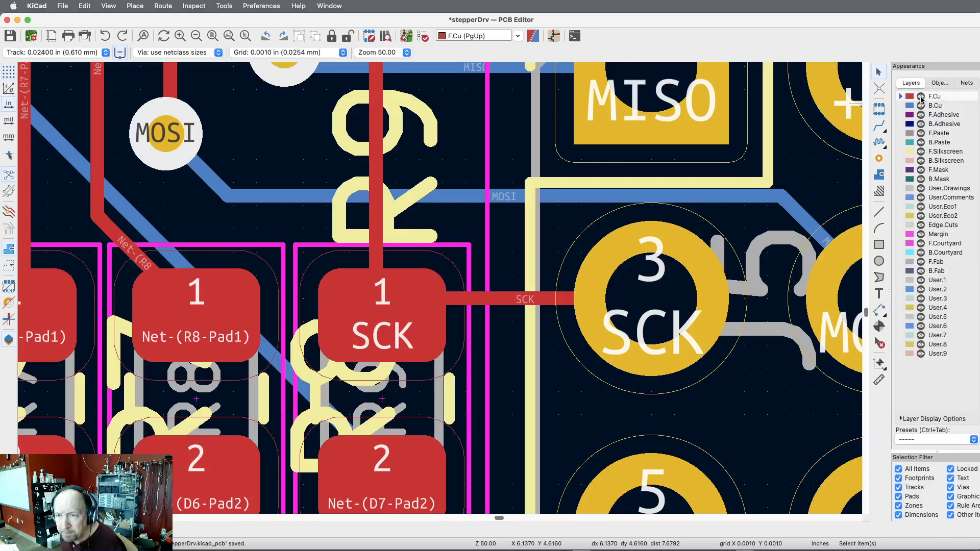
left_click(921, 97)
left_click(920, 106)
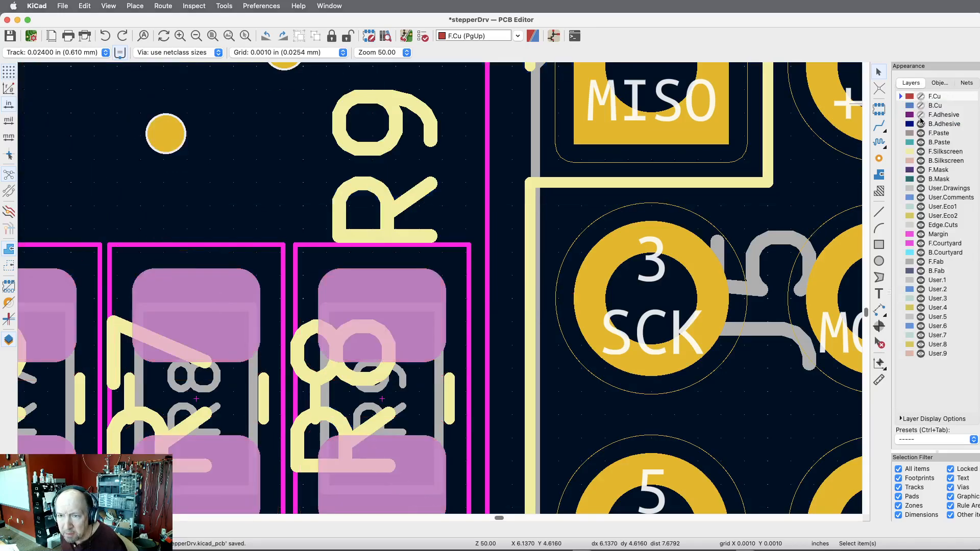
left_click(921, 133)
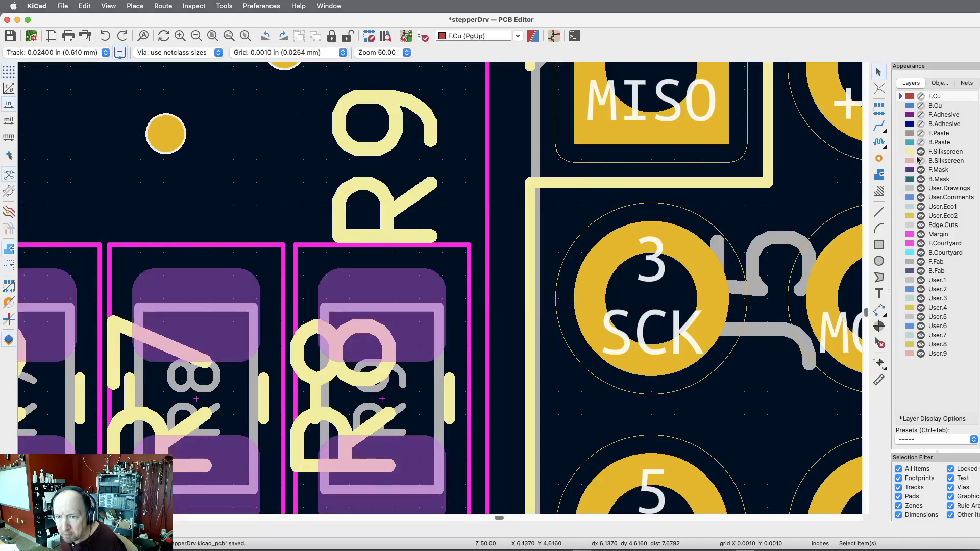
left_click(920, 170)
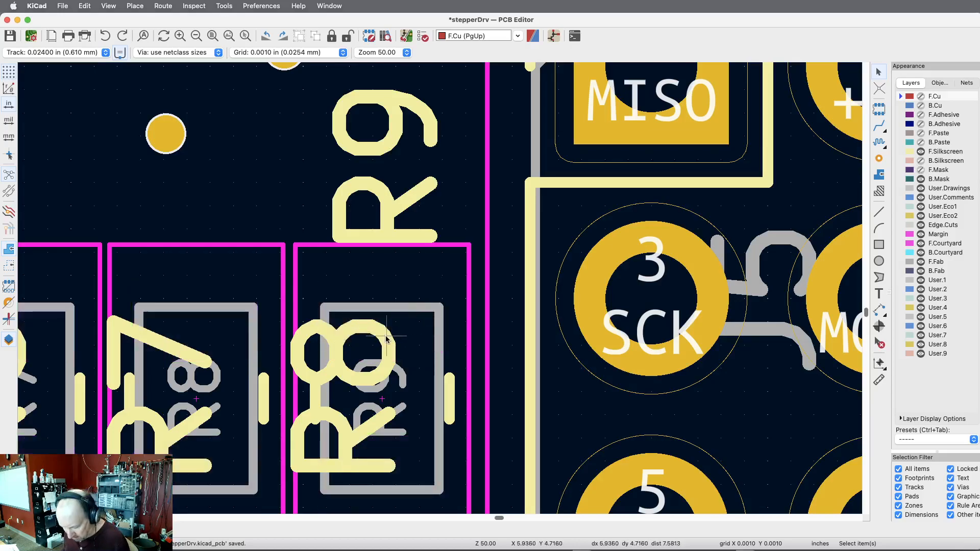
- Try to pick the R8 reference designator over resistor R9 for moving, checking the available selection options
key("m")
key("Escape")
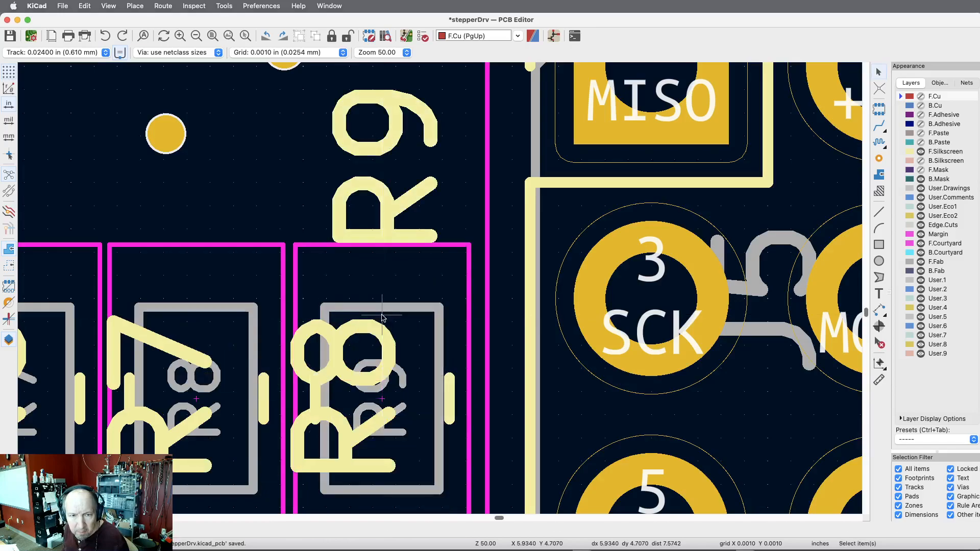
right_click(373, 333)
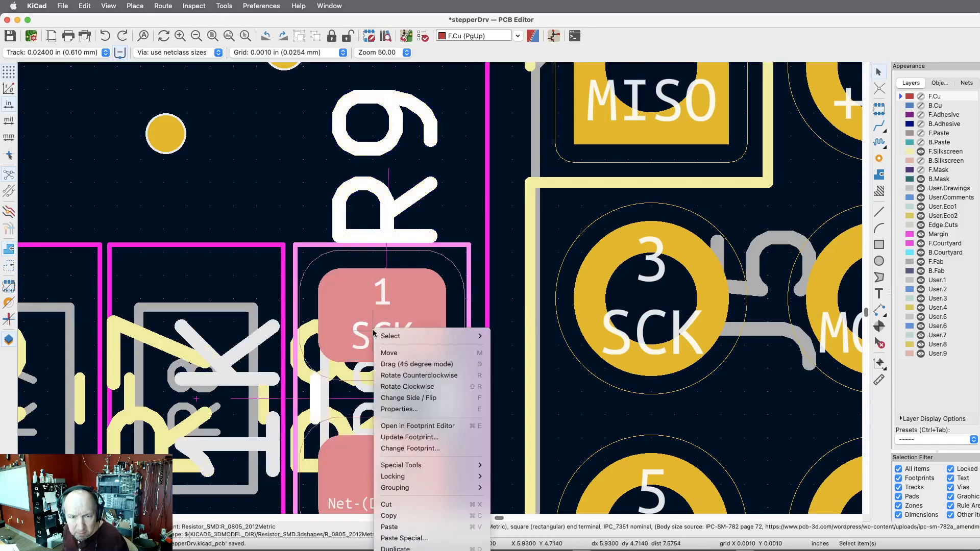
mouse_move(378, 335)
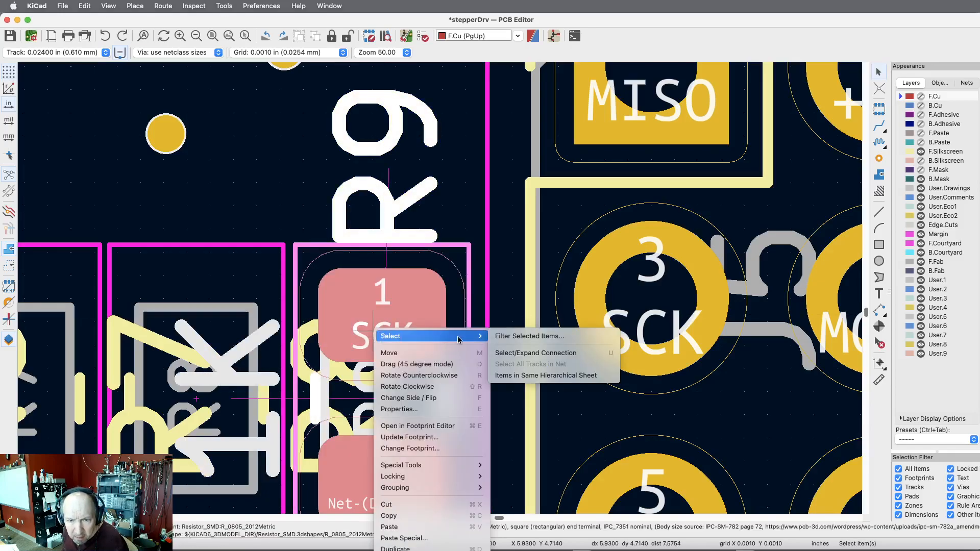
key("Escape")
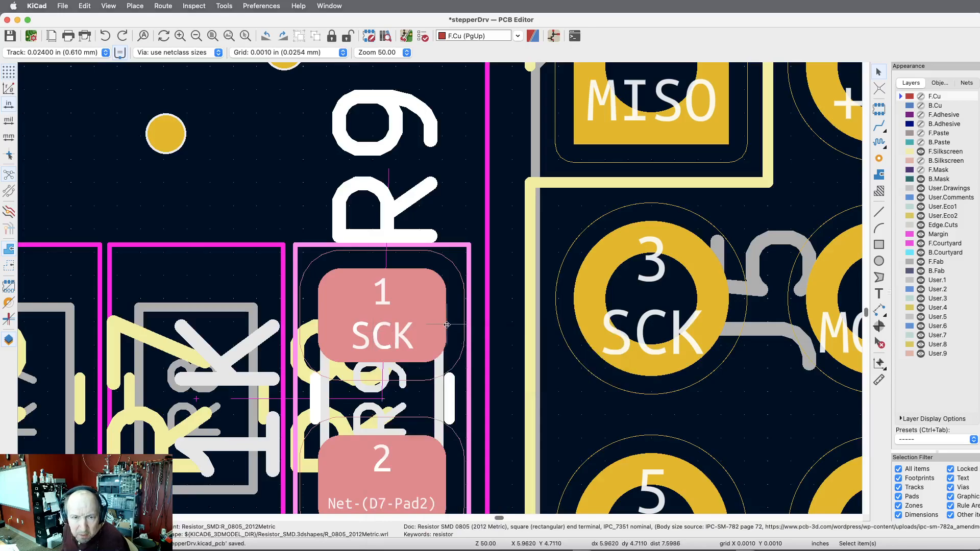
key("Escape")
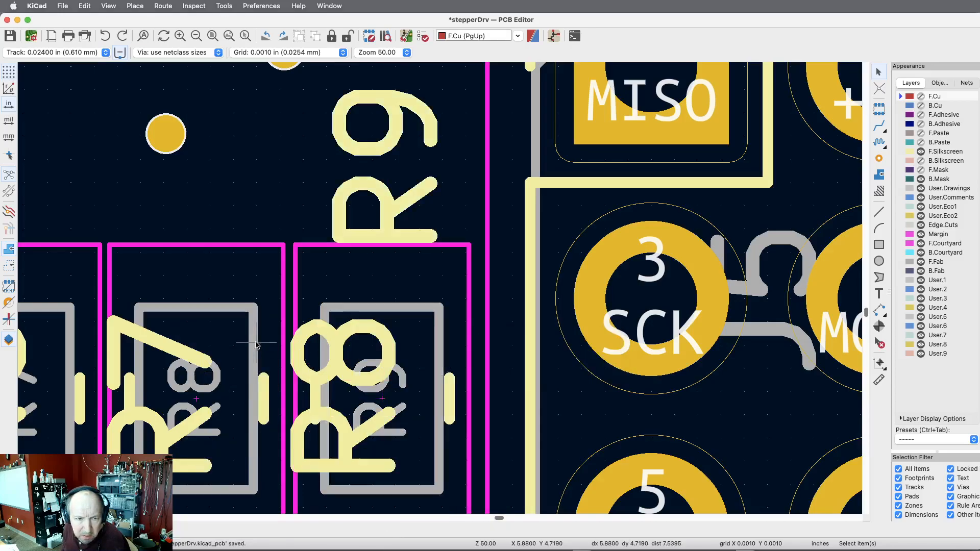
- Try to move the R7 reference designator that overlaps resistor R8
left_click(156, 343)
key("Escape")
left_click(195, 353)
key("Escape")
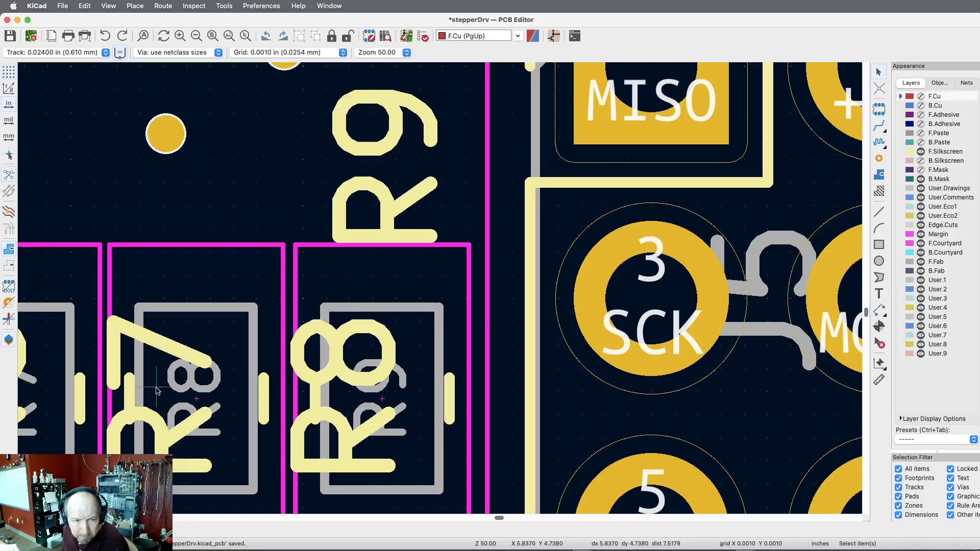
key("m")
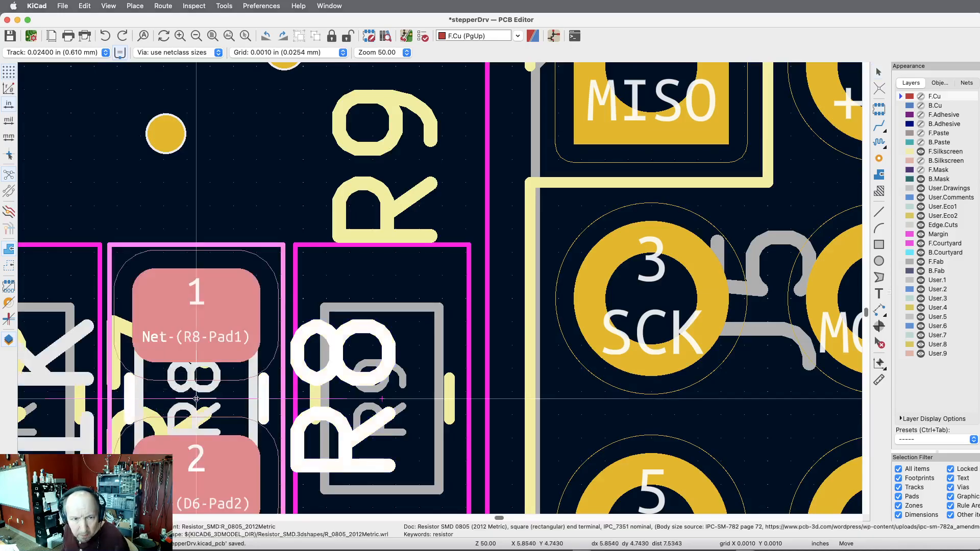
key("Escape")
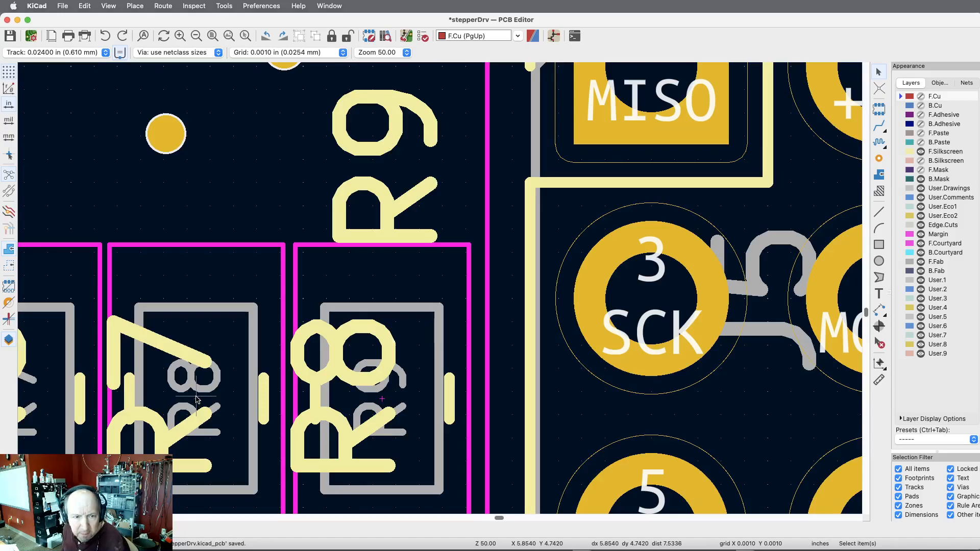
key("m")
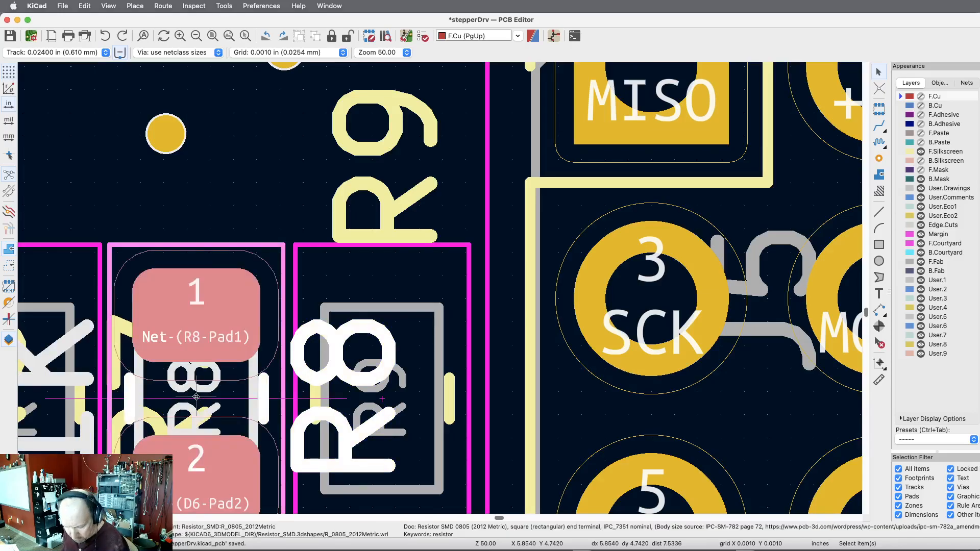
key("Escape")
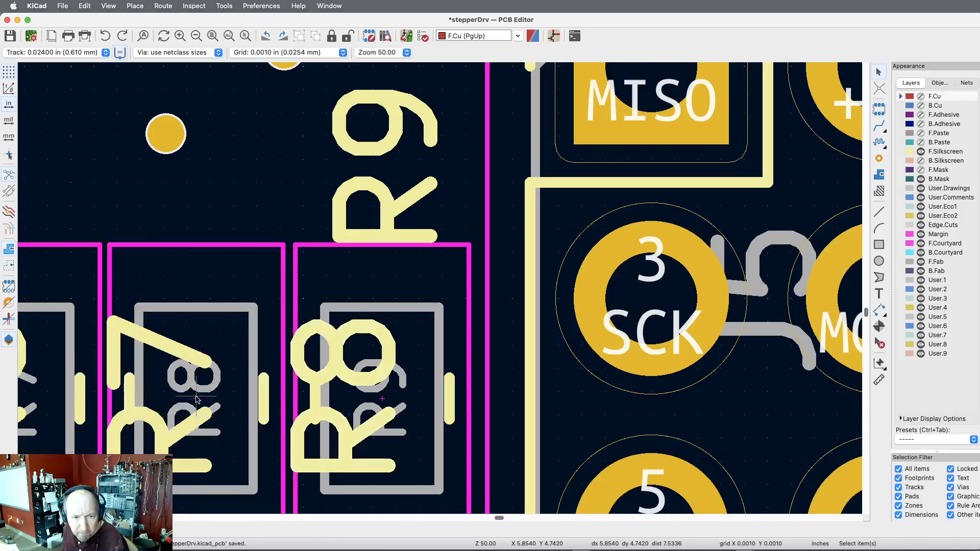
key("Escape")
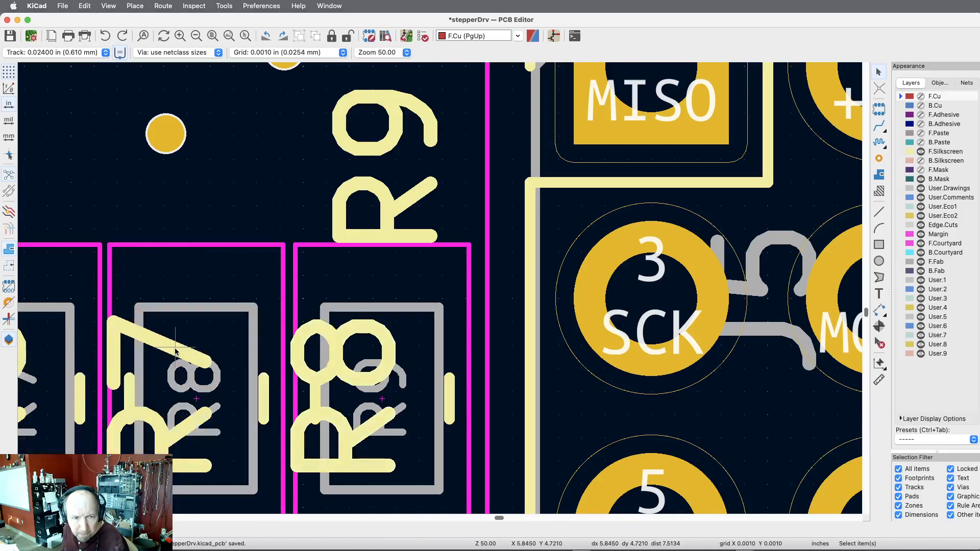
- Inspect the text items in resistor R8's footprint properties
left_click(119, 320)
key("Escape")
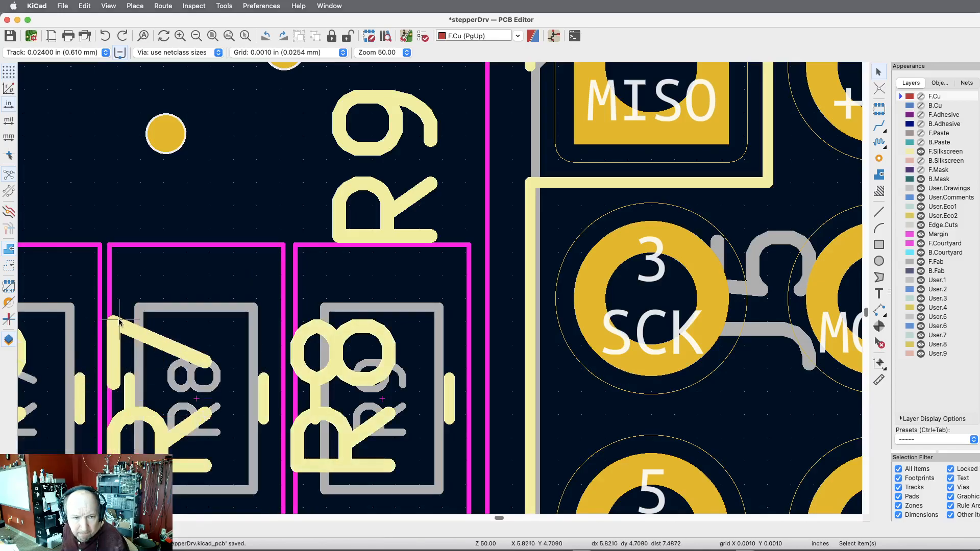
double_click(199, 362)
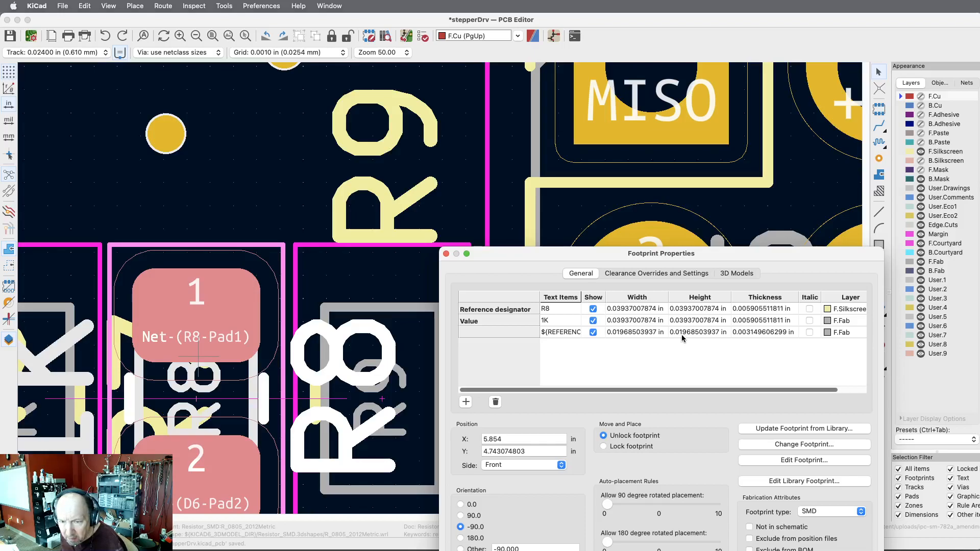
key("Return")
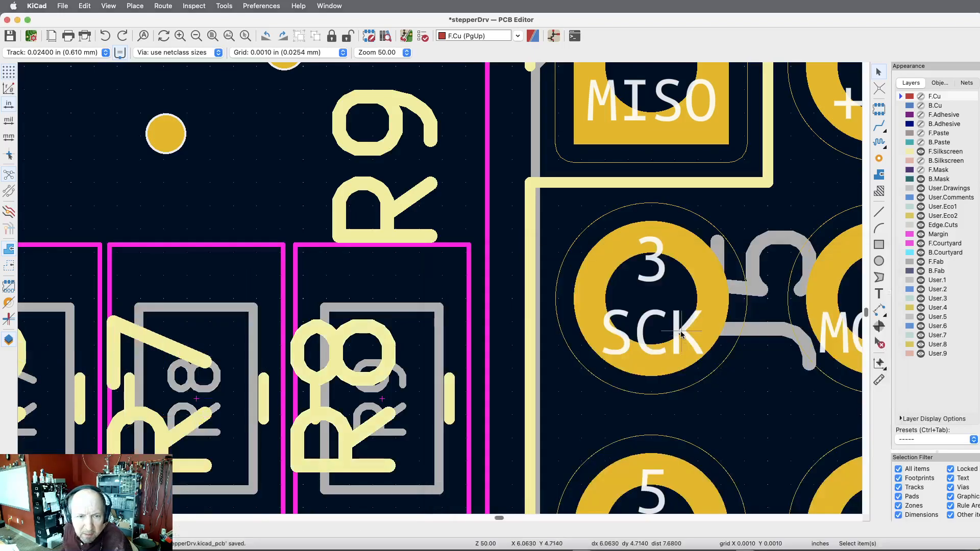
- Try to select only the R7 reference text at different points around its digit 7 over resistor R8
left_click(209, 362)
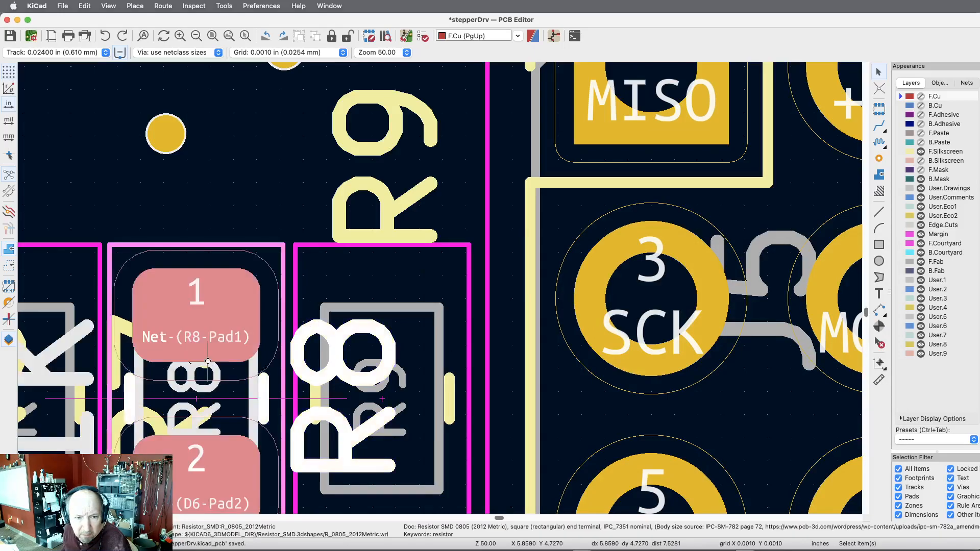
key("Delete")
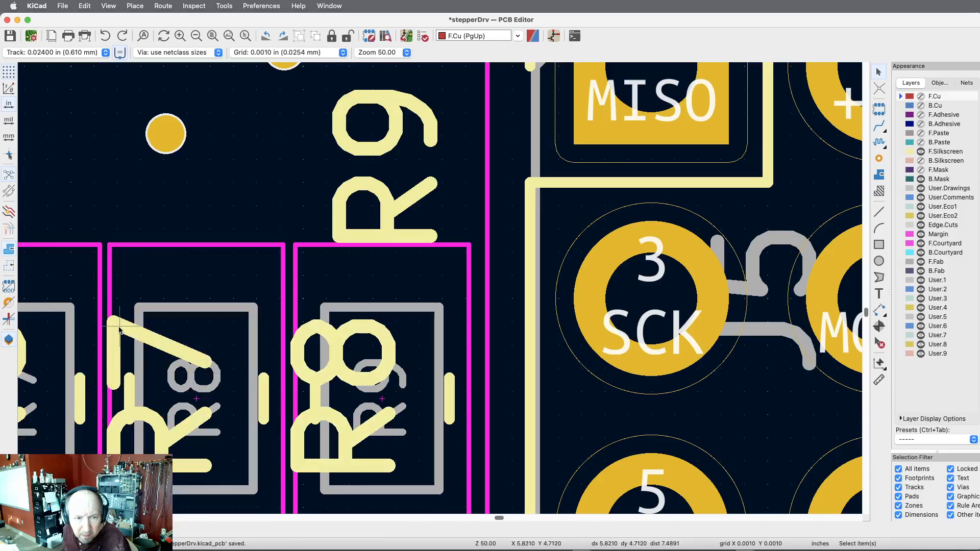
left_click(90, 378)
key("Delete")
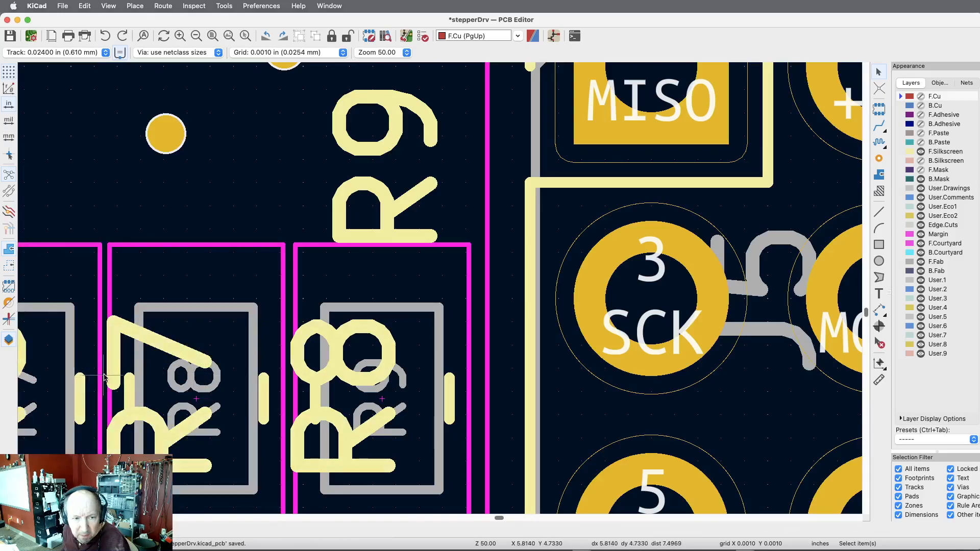
left_click(123, 337)
key("Escape")
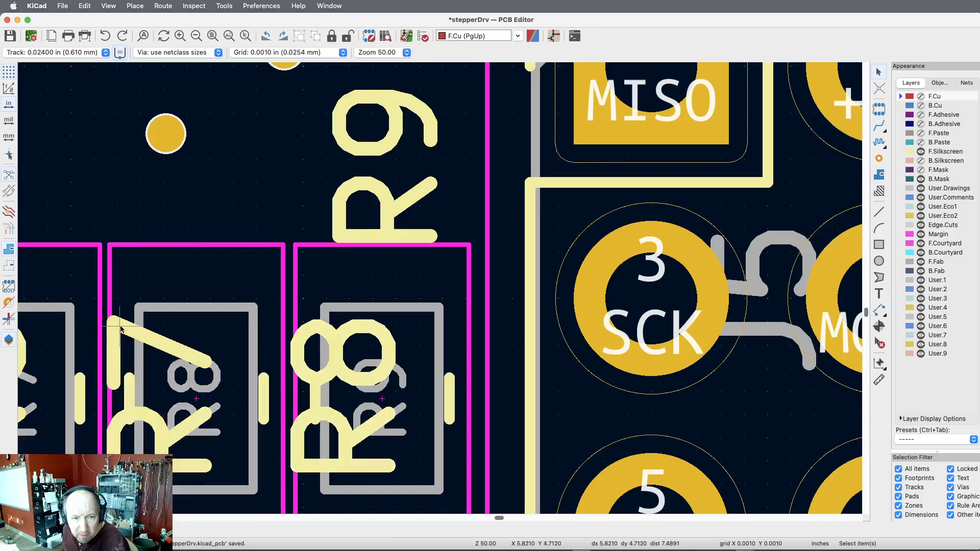
left_click(178, 345)
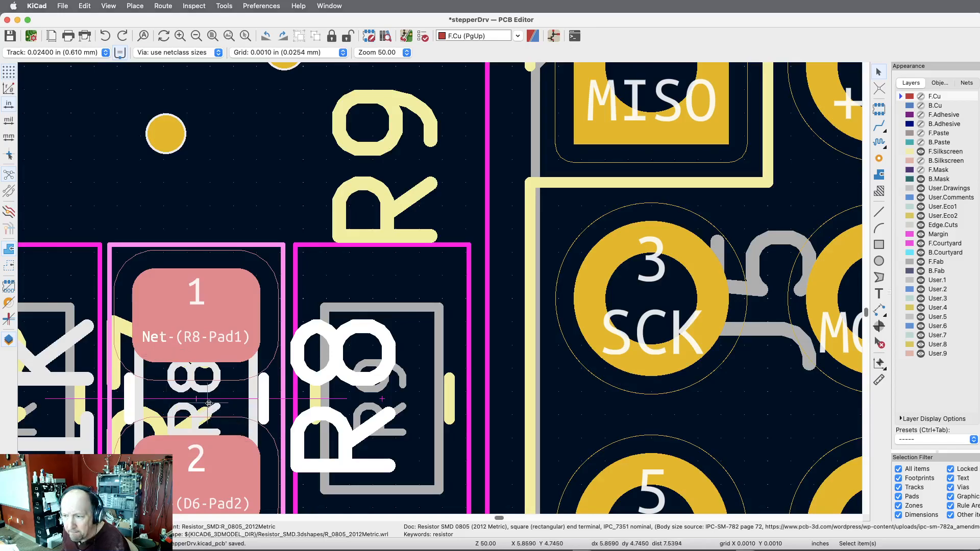
key("Escape")
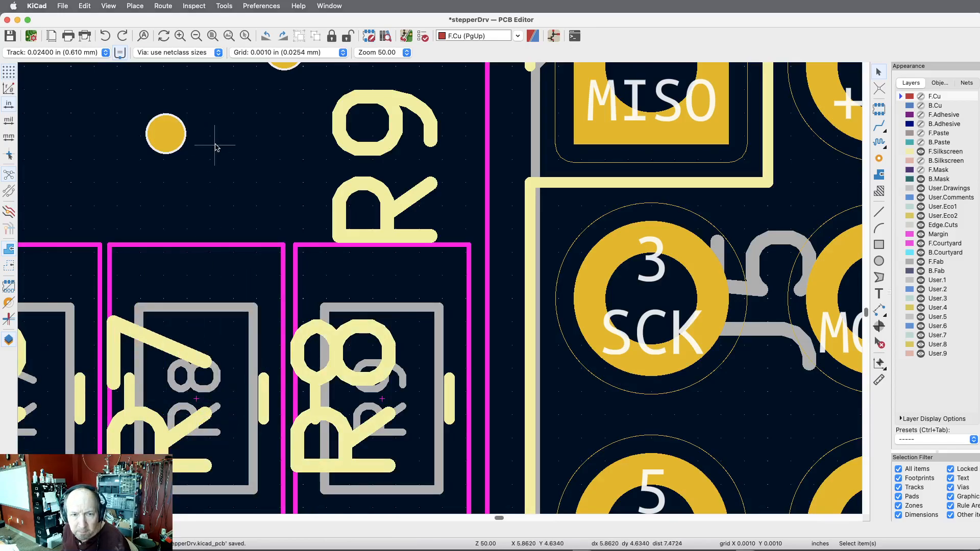
scroll(215, 147, "down", 10)
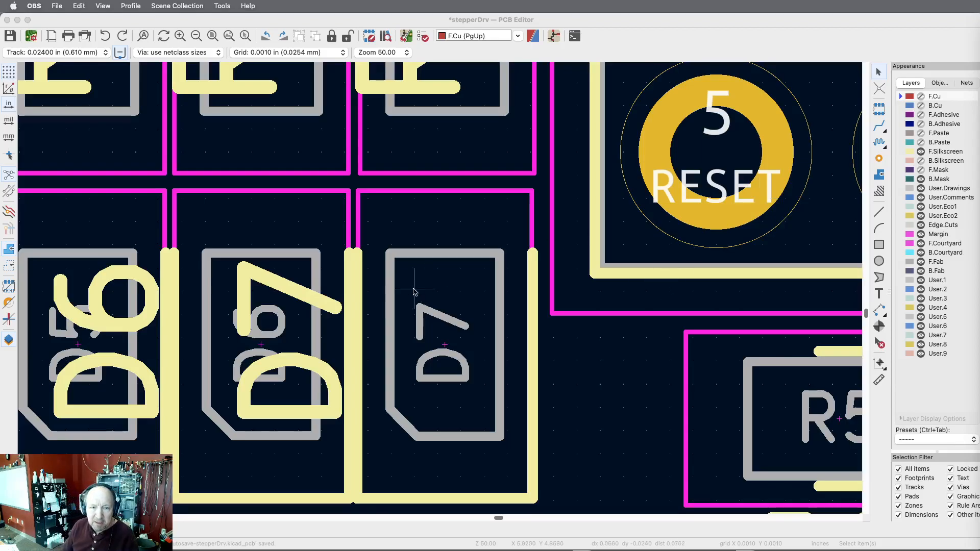
scroll(278, 259, "down", 5)
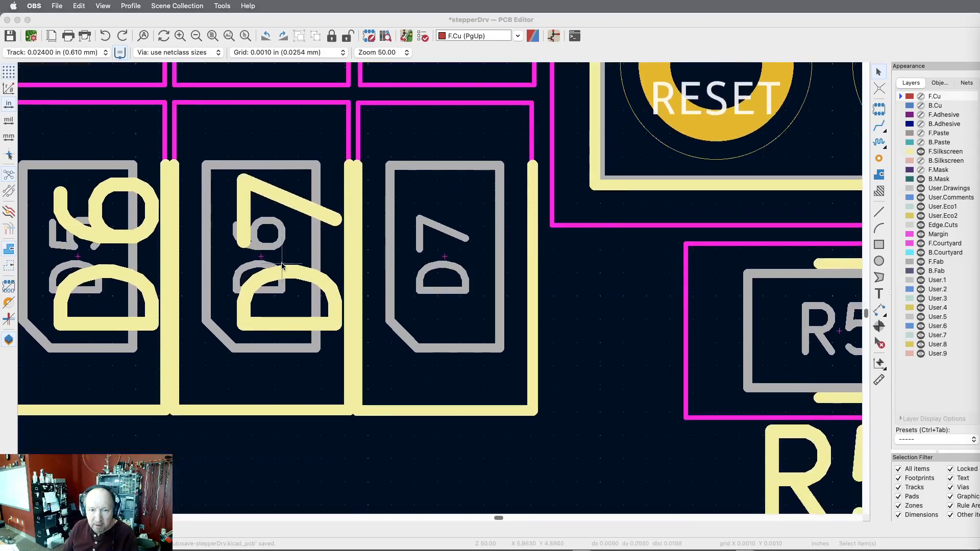
scroll(292, 236, "up", 5)
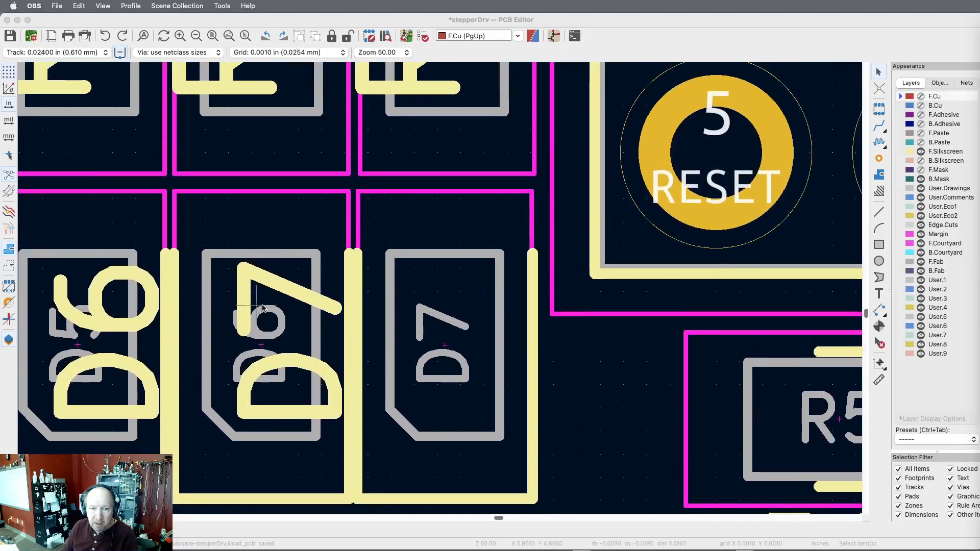
scroll(417, 243, "down", 5)
scroll(417, 243, "up", 12)
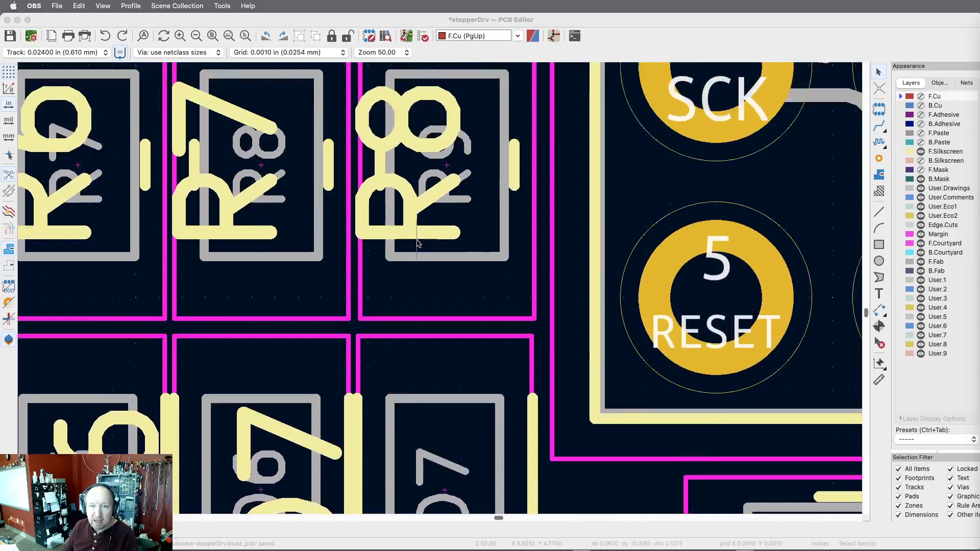
scroll(414, 274, "up", 1)
left_click(401, 398)
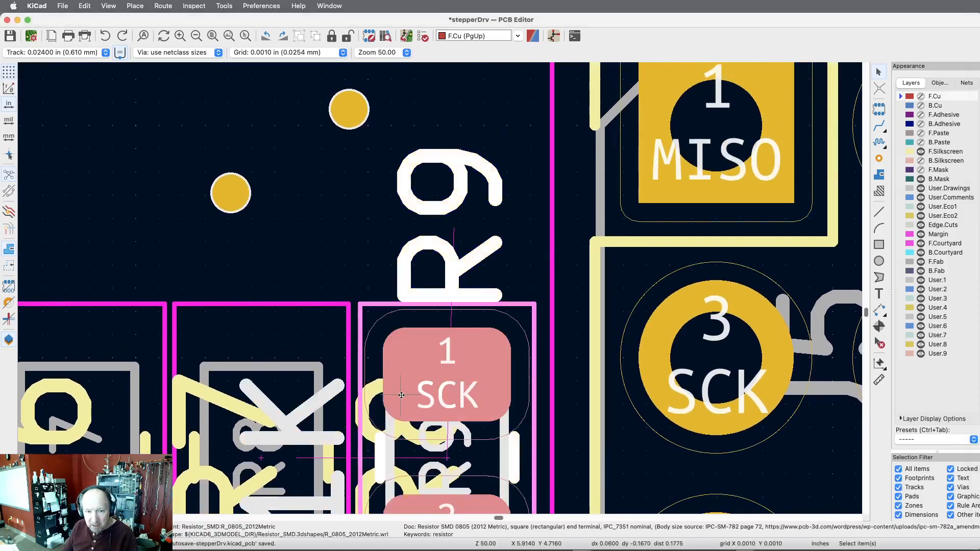
key("Escape")
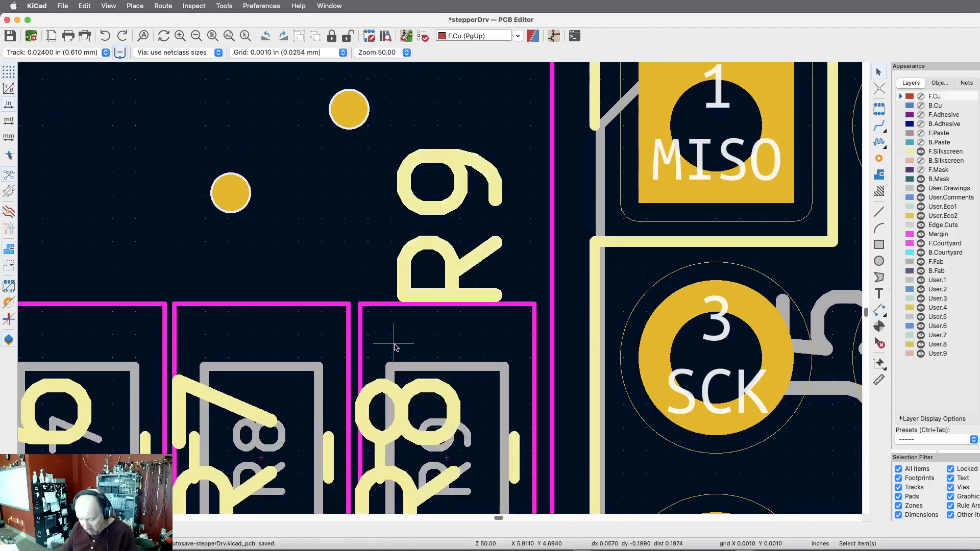
- Move the R8 reference designator off resistor R9 and place it directly above resistor R8's outline
scroll(400, 343, "down", 2)
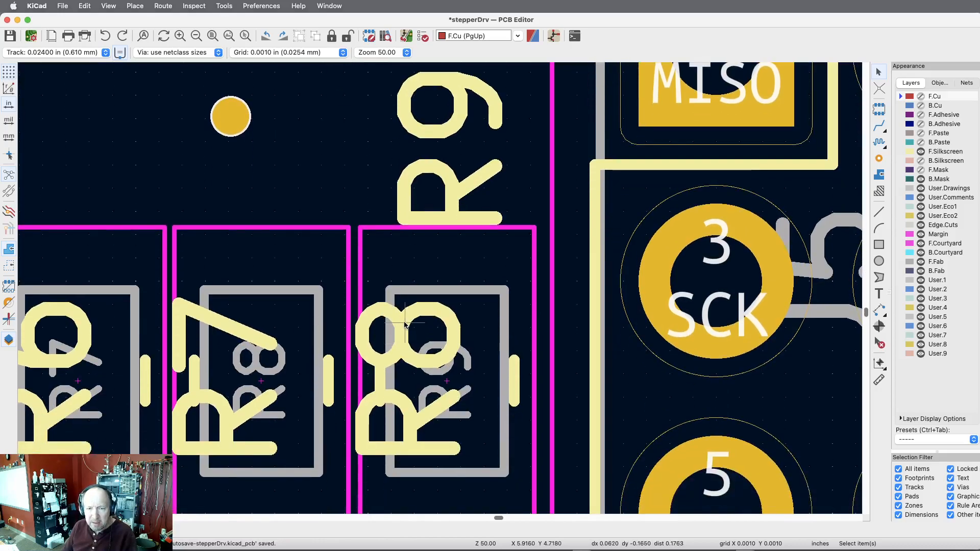
left_click(402, 323)
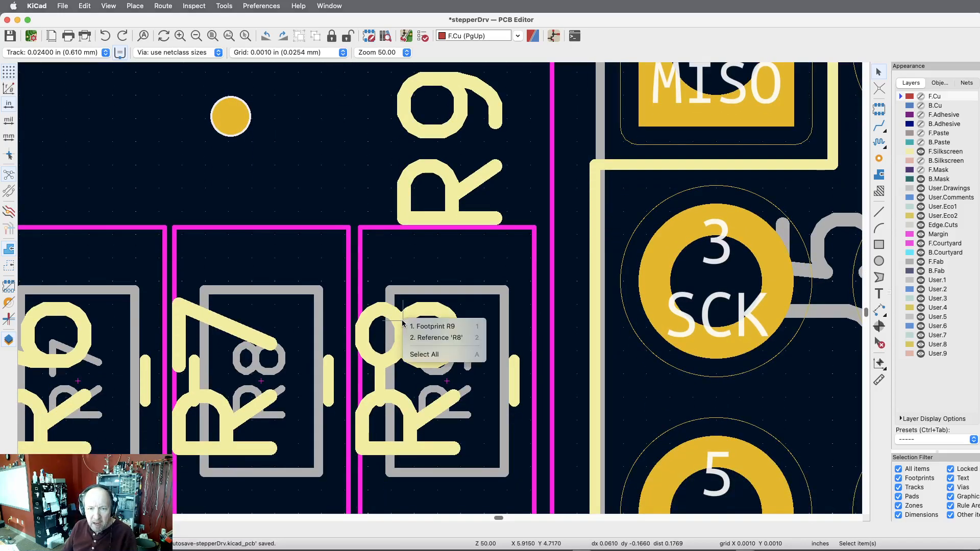
left_click(441, 339)
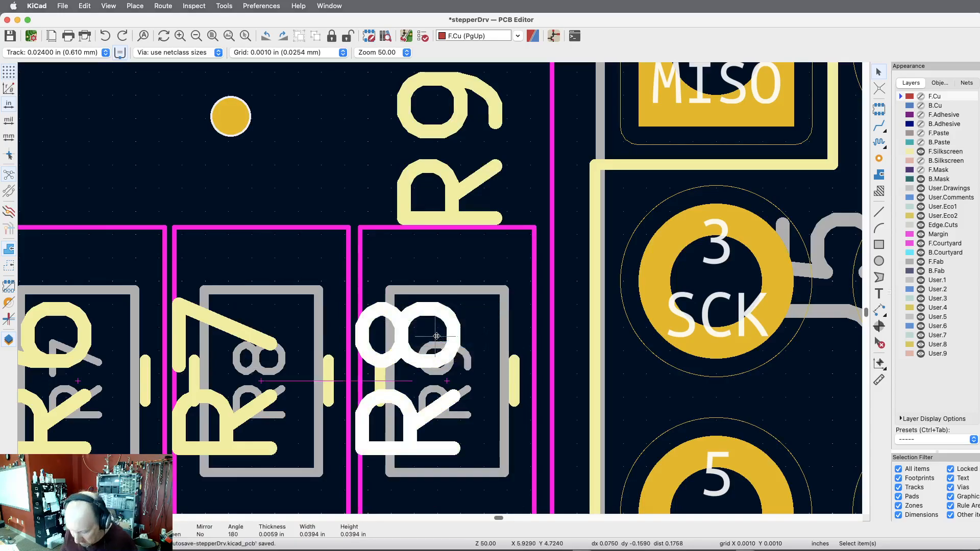
key("m")
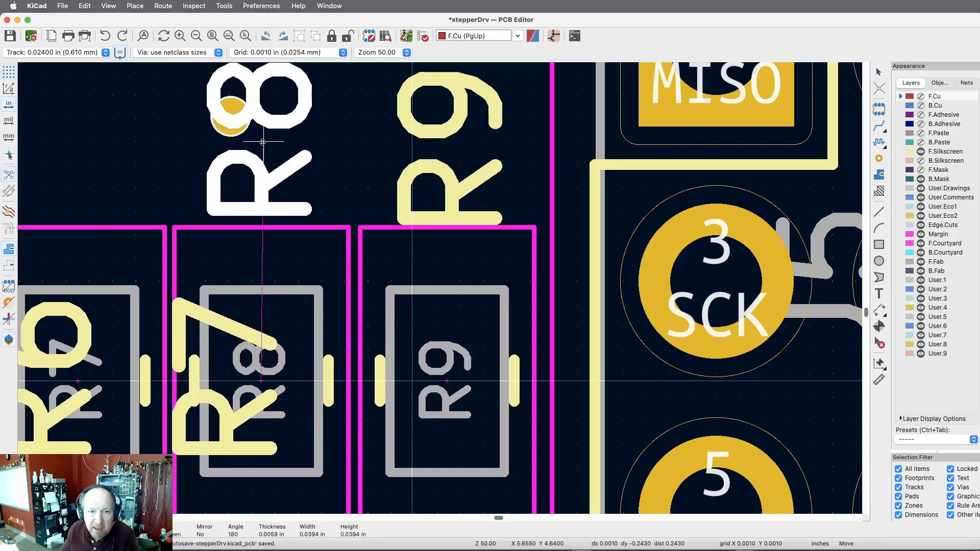
left_click(265, 144)
- Move the R7 reference designator off resistor R8 and place it directly above resistor R7, in line with the R8 label
scroll(332, 240, "left", 5)
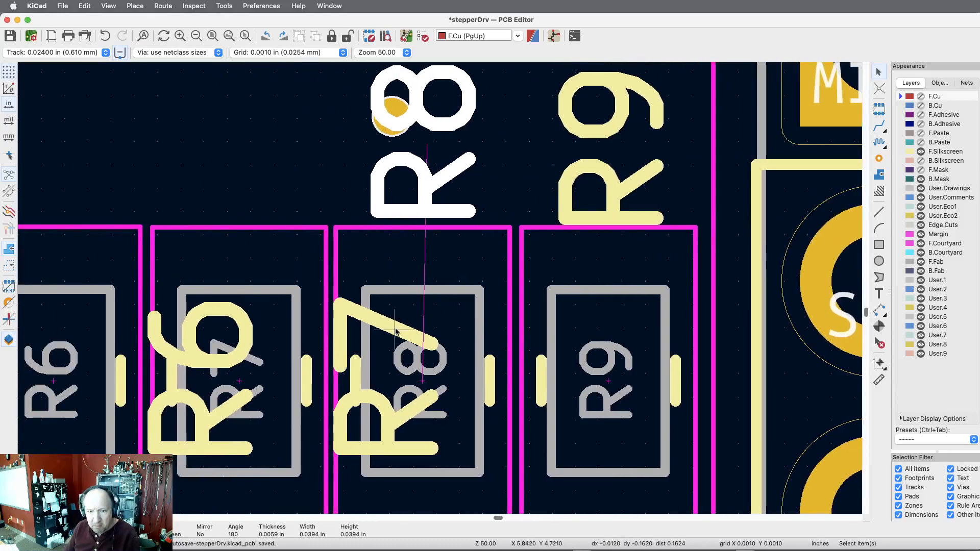
left_click(395, 331)
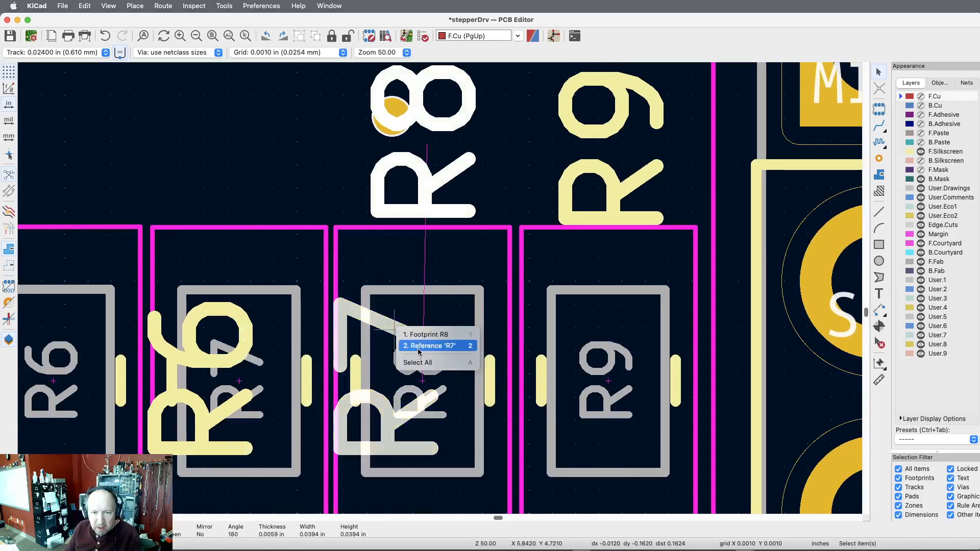
left_click(418, 347)
key("m")
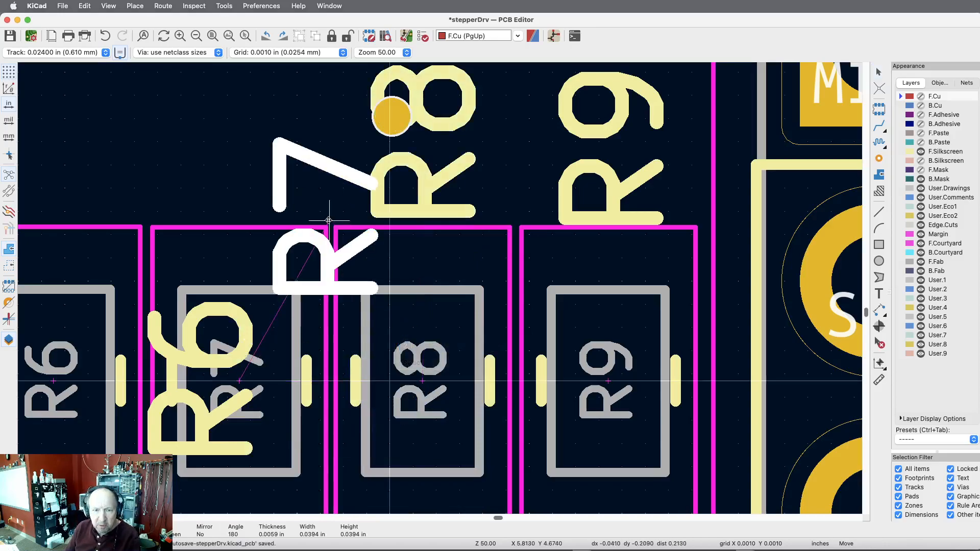
left_click(243, 143)
- Move the R6 reference designator off resistor R7 and place it directly above resistor R6, in line with the R7 label
scroll(286, 183, "left", 5)
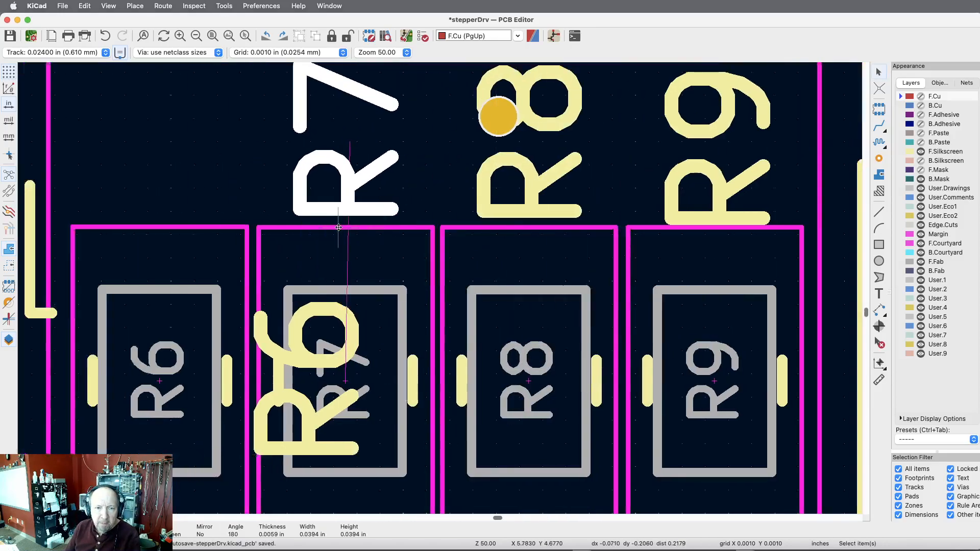
scroll(337, 219, "up", 3)
scroll(341, 226, "down", 4)
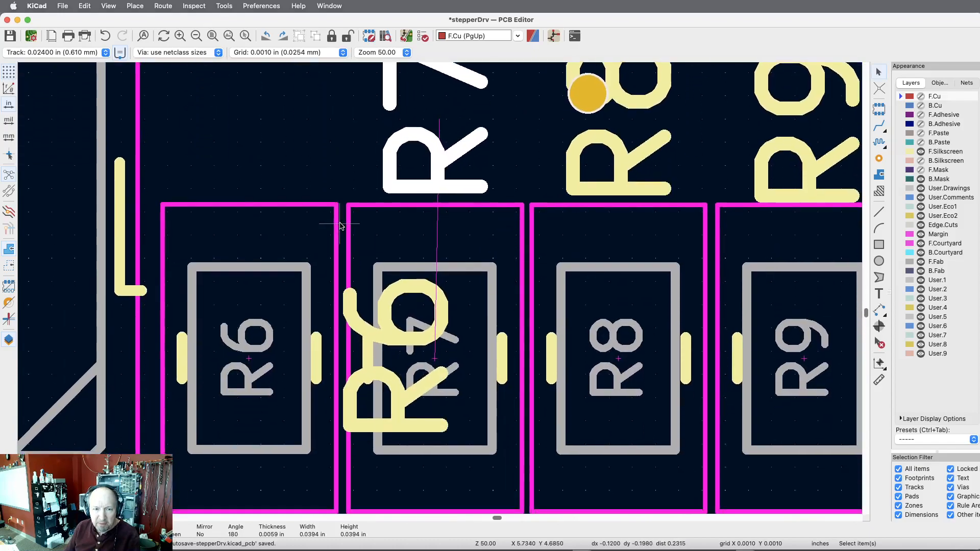
left_click(395, 340)
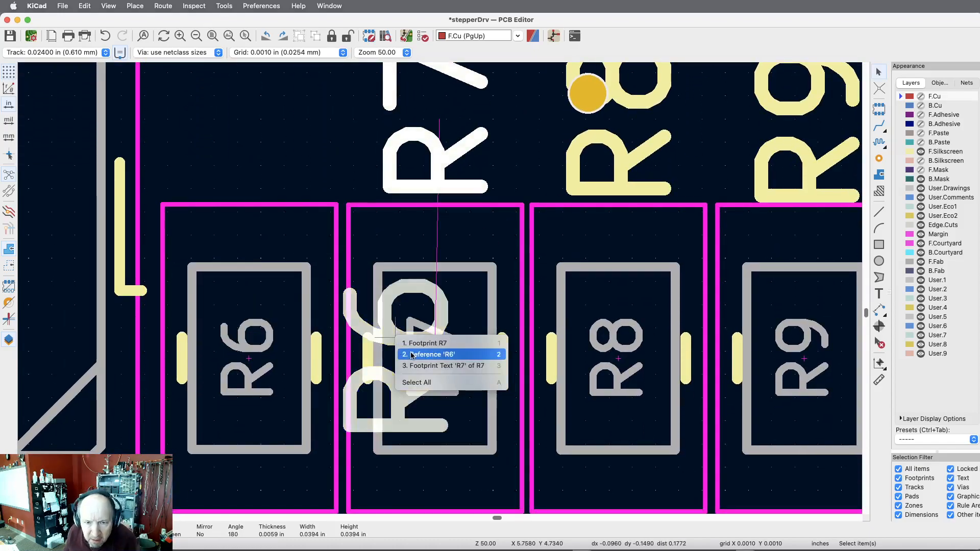
left_click(413, 355)
key("m")
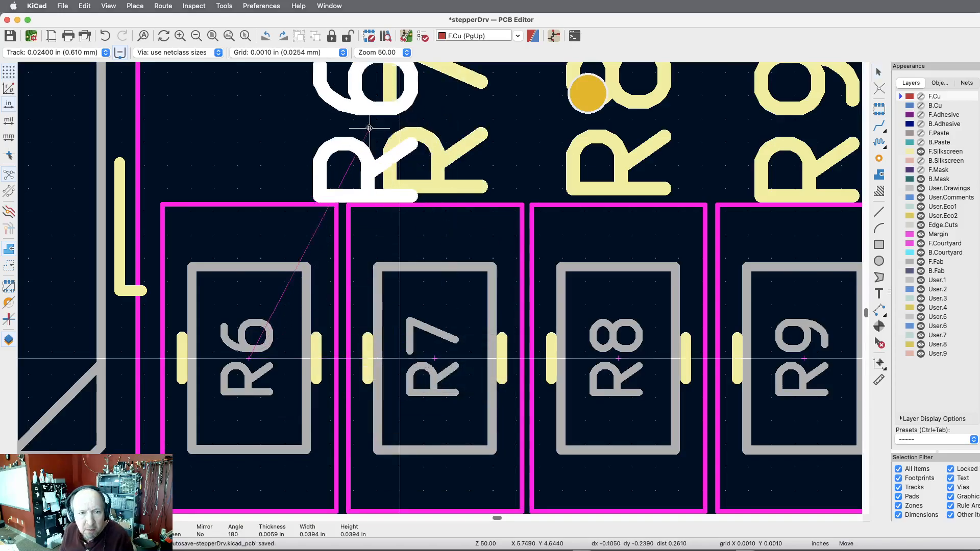
left_click(258, 122)
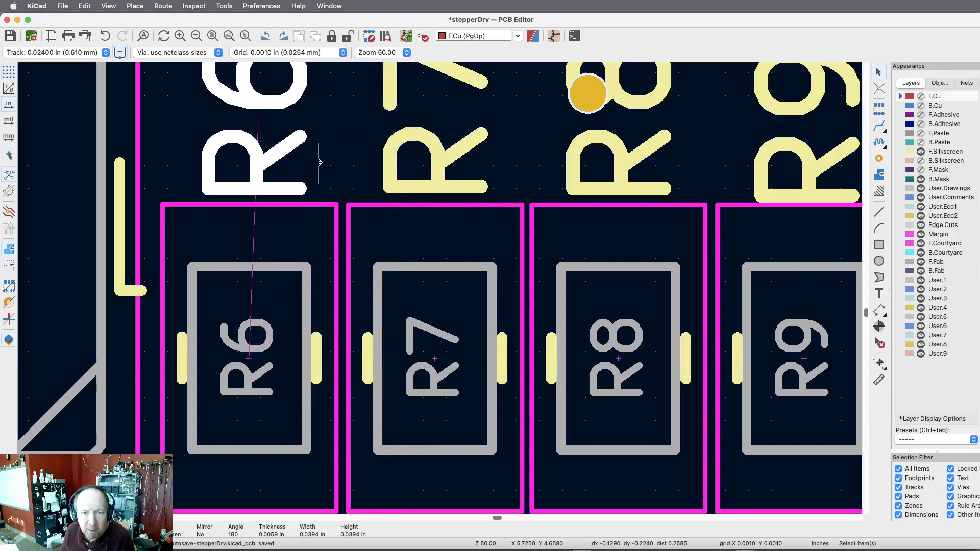
- Move the C7 reference designator off capacitor C6, rotate it to horizontal and place it below capacitor C7, above the board edge
scroll(321, 151, "down", 2)
left_click(196, 37)
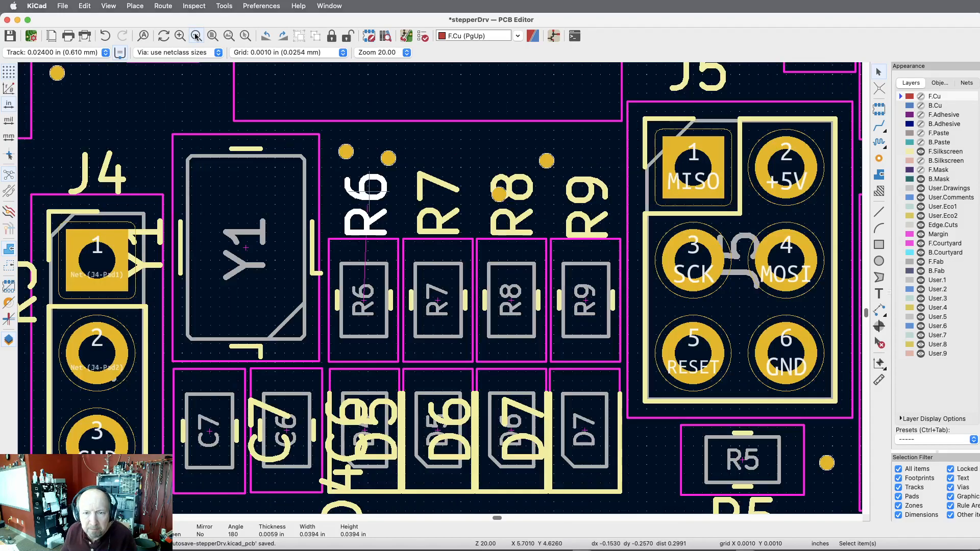
scroll(526, 163, "down", 5)
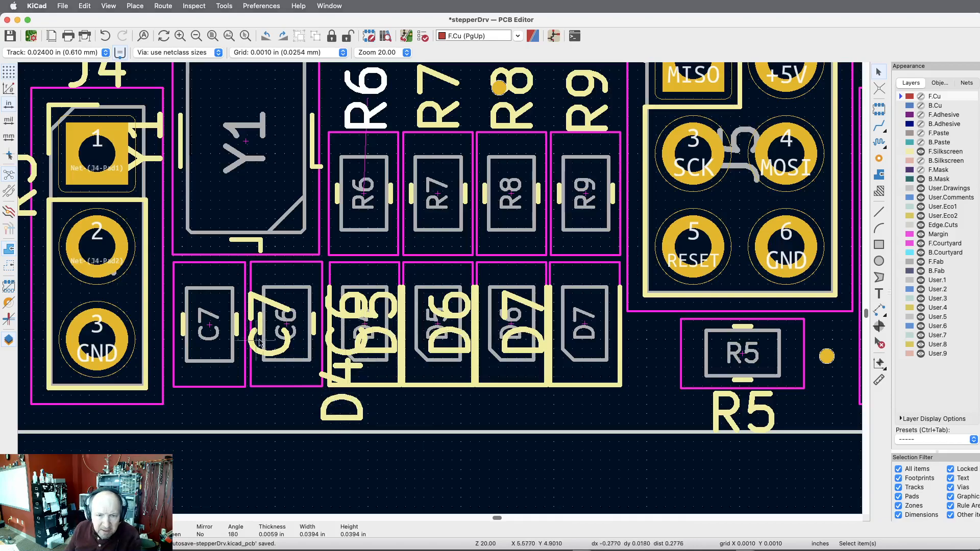
left_click(282, 306)
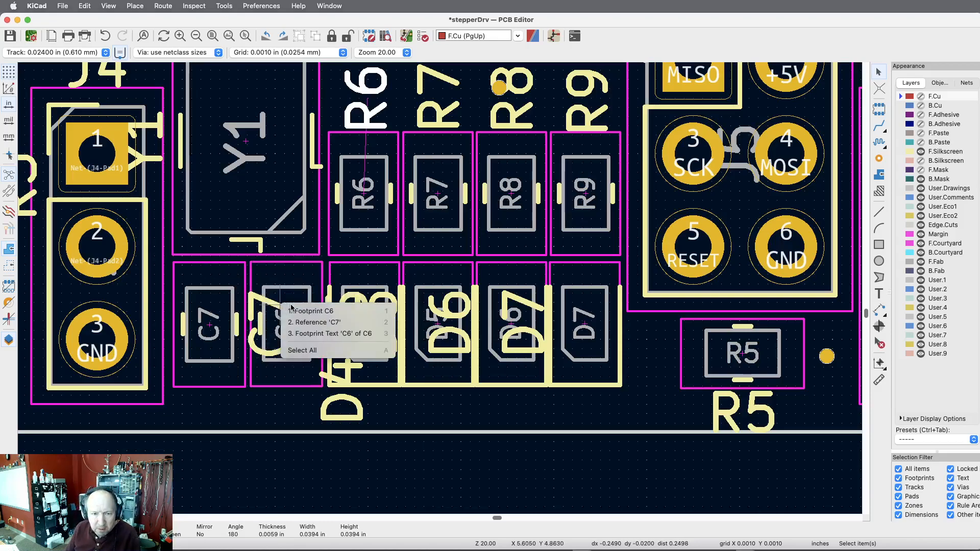
left_click(306, 322)
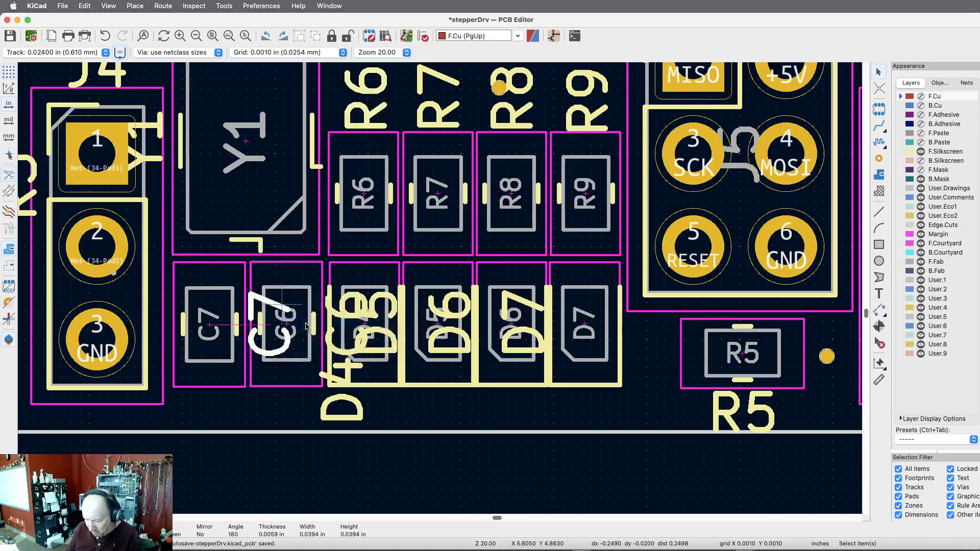
key("m")
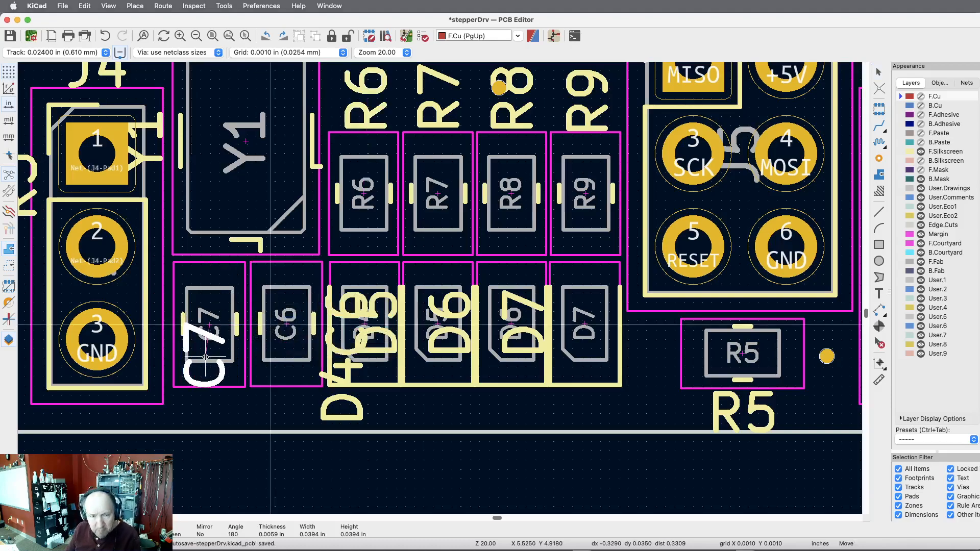
key("r")
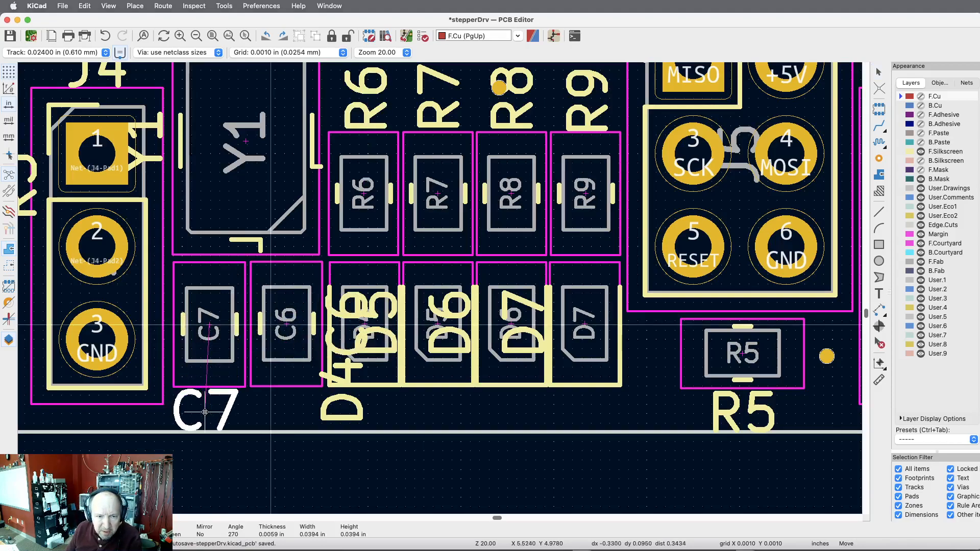
left_click(207, 408)
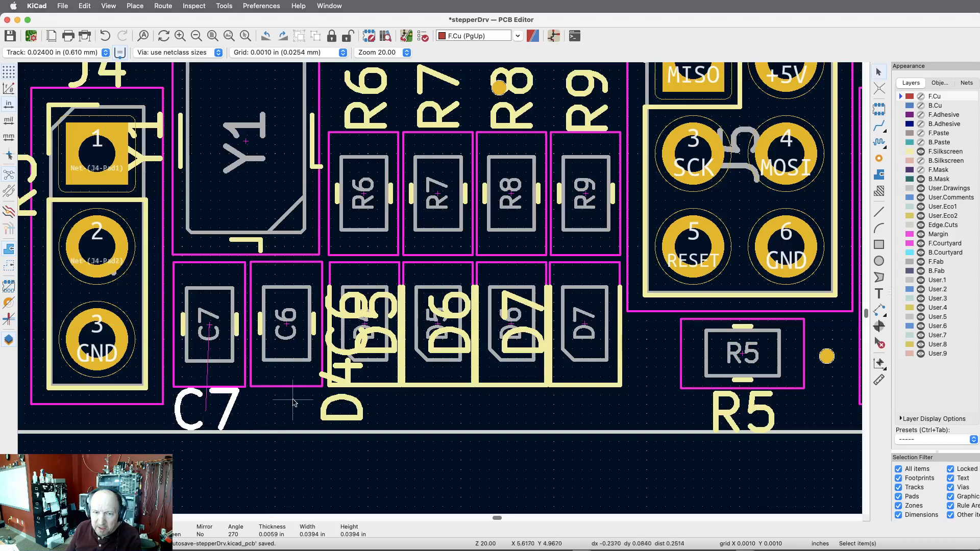
- Rotate the D4 reference designator to horizontal and place it below diode D4, level with the C7 label
left_click(342, 380)
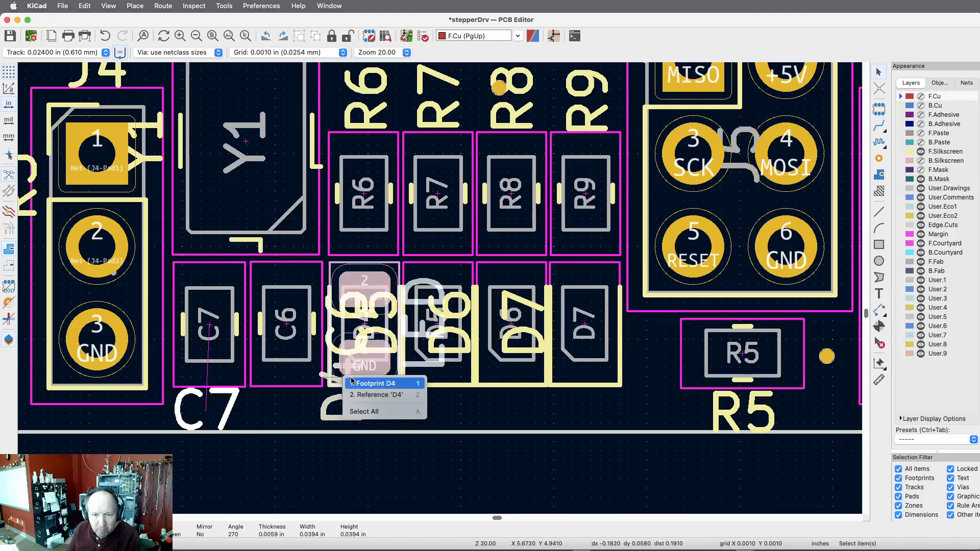
left_click(377, 394)
key("m")
key("r")
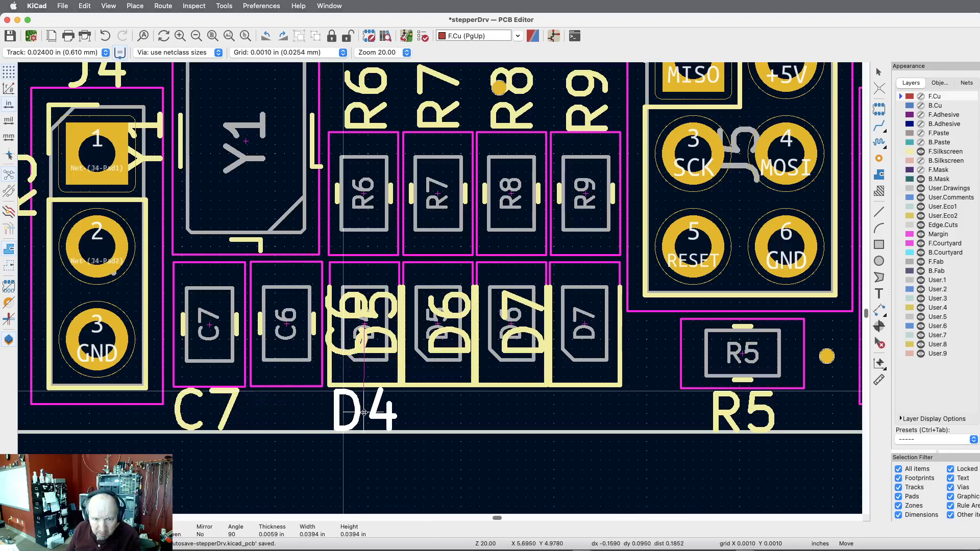
left_click(364, 413)
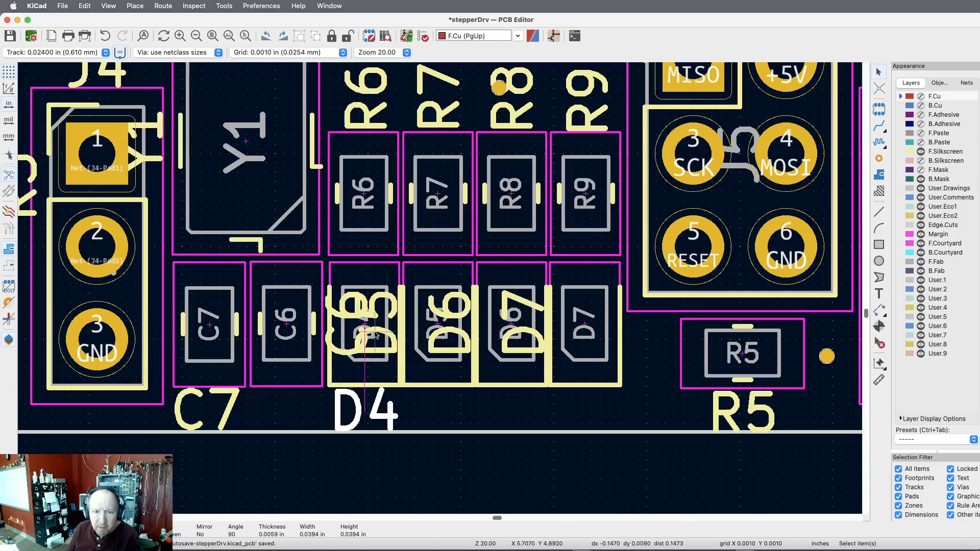
- Move the C6 reference designator off diode D4, rotate it to horizontal and place it below capacitor C6 between the C7 and D4 labels
left_click(348, 354)
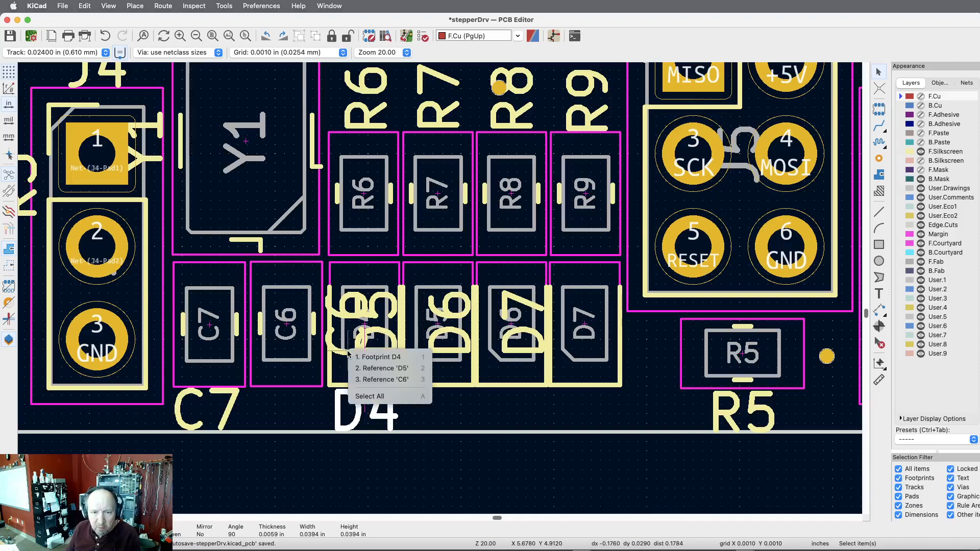
left_click(363, 379)
key("m")
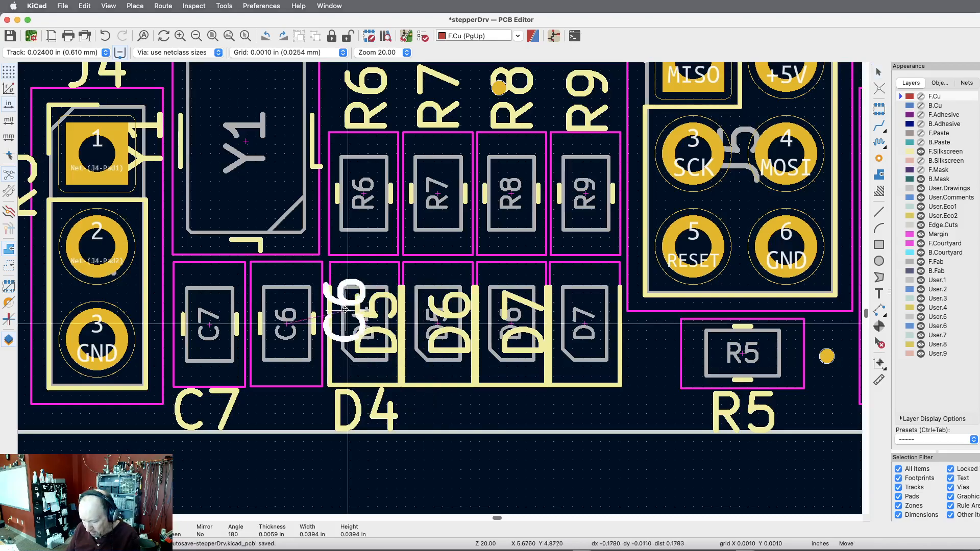
key("r")
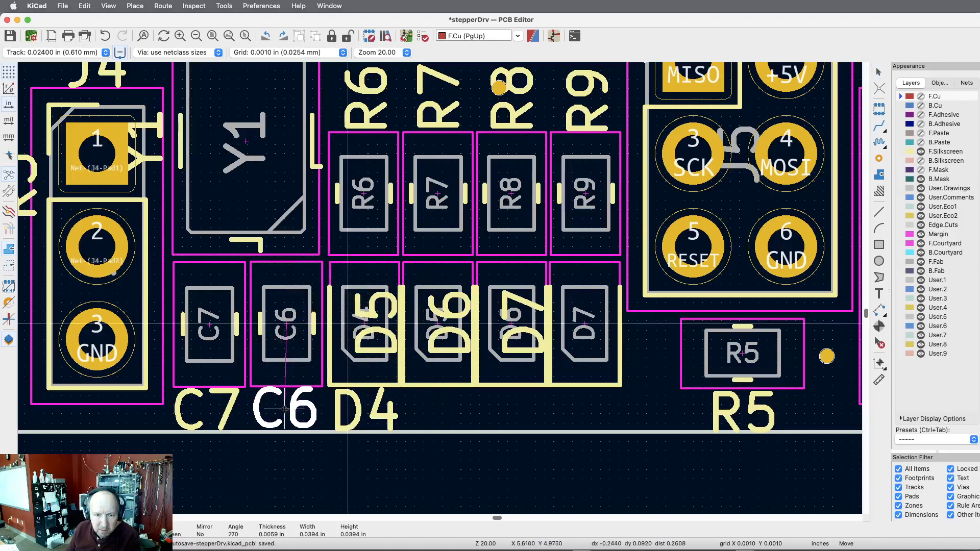
left_click(284, 409)
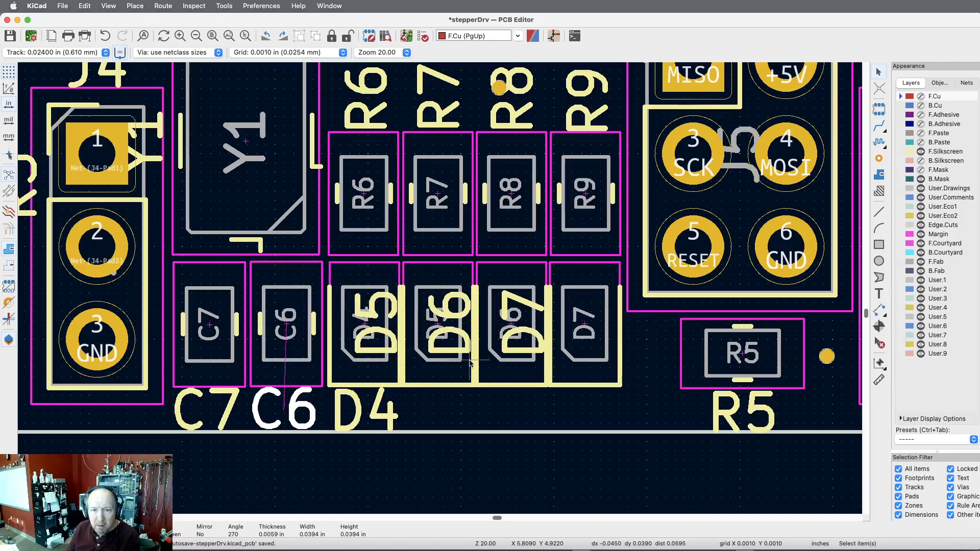
- Move the D5 reference designator off diode D4, rotate it to horizontal and place it below diode D5 beside the D4 label
left_click(375, 334)
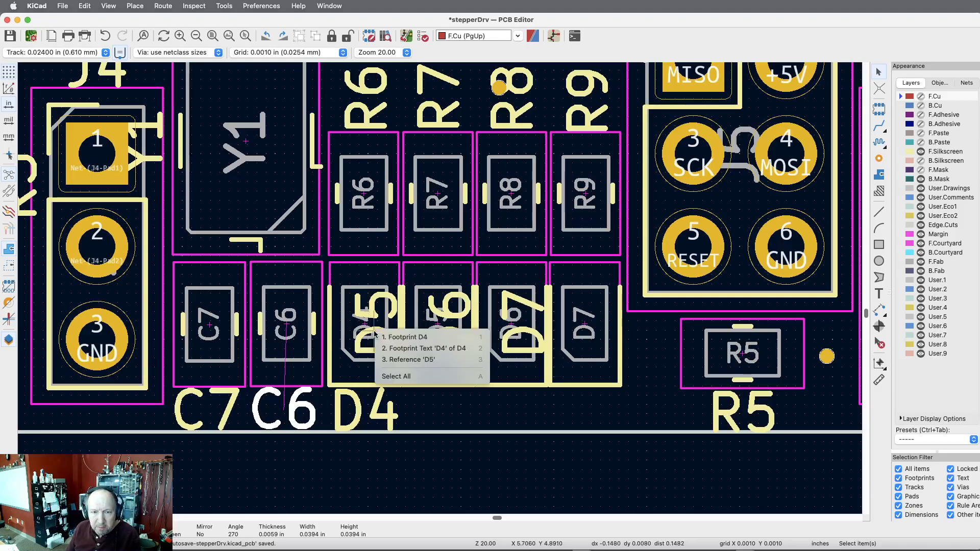
left_click(399, 359)
key("m")
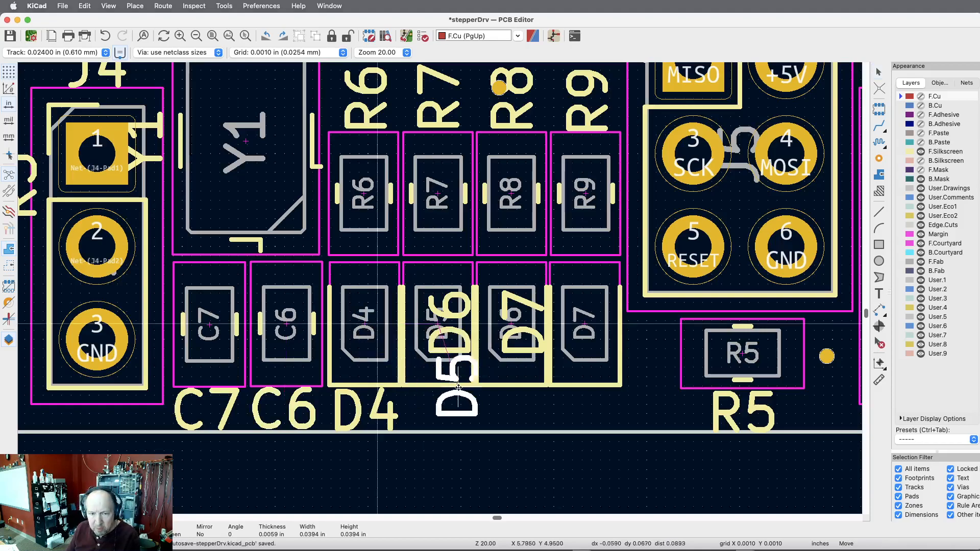
key("r")
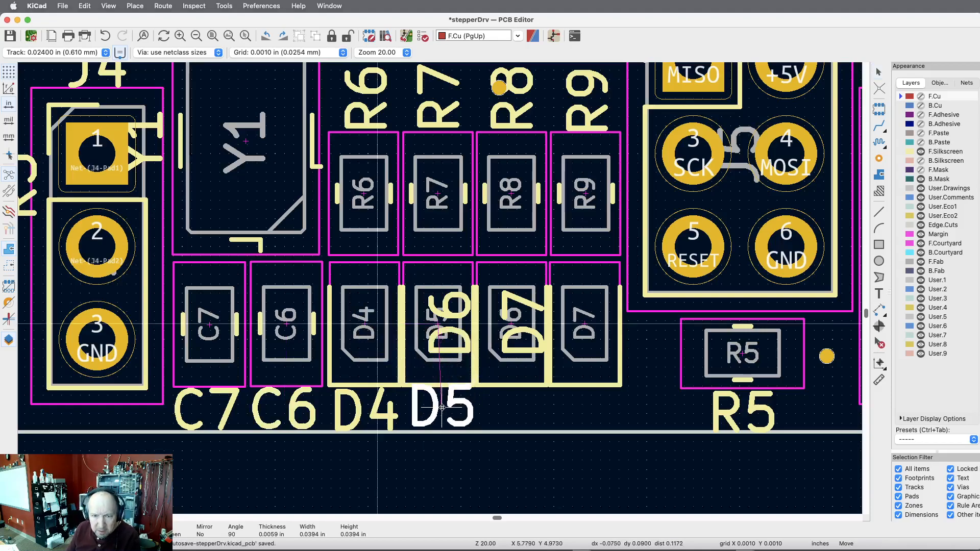
left_click(440, 412)
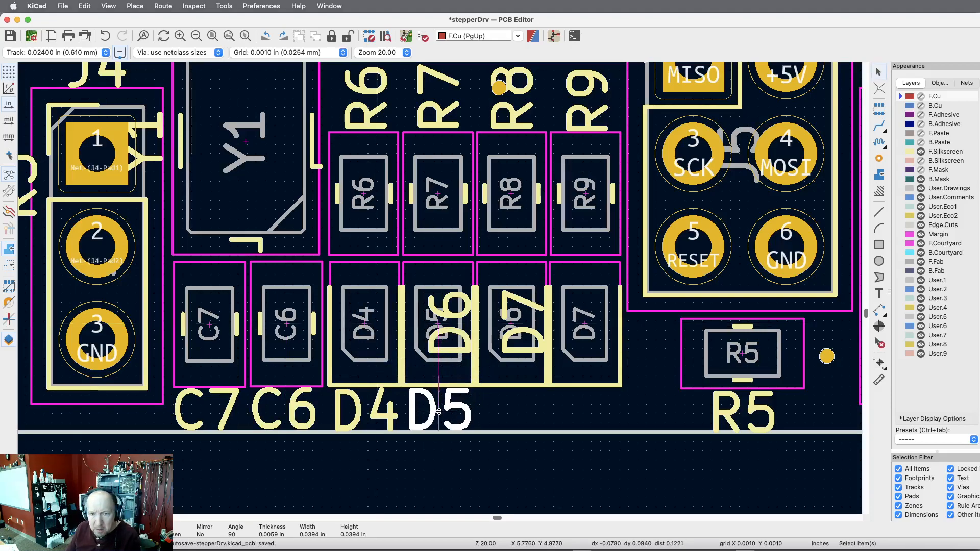
- Move the D6 reference designator off diode D5, rotate it to horizontal and place it below diode D6 beside the D5 label
left_click(458, 319)
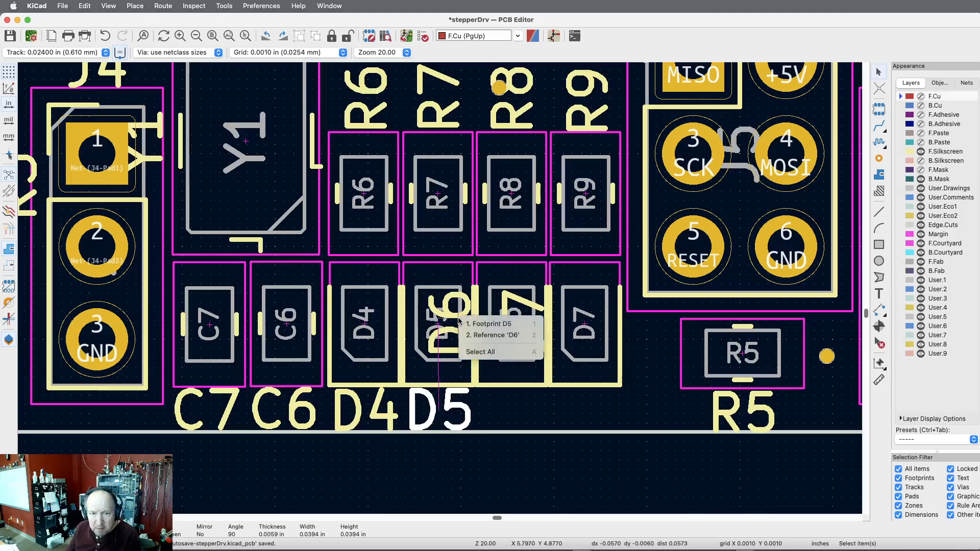
left_click(472, 338)
left_click(472, 338)
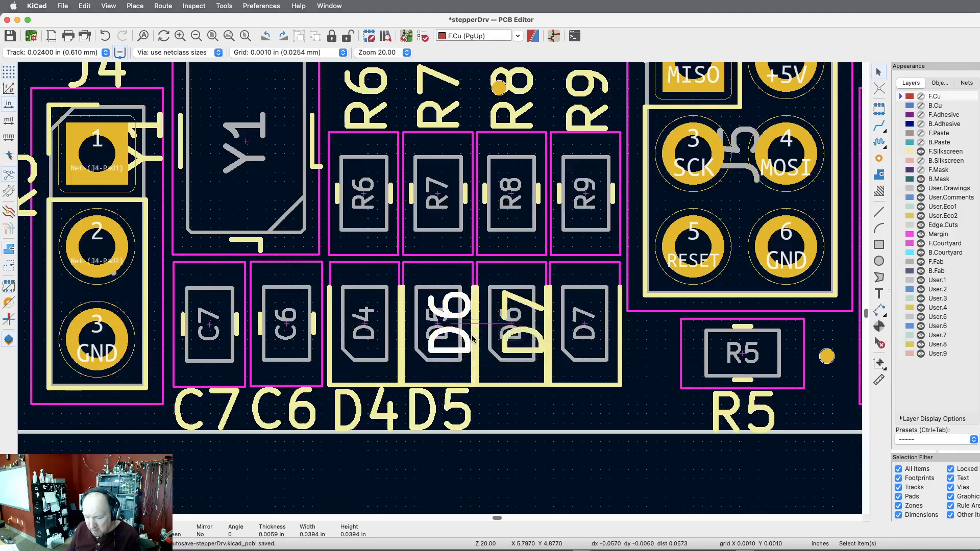
key("m")
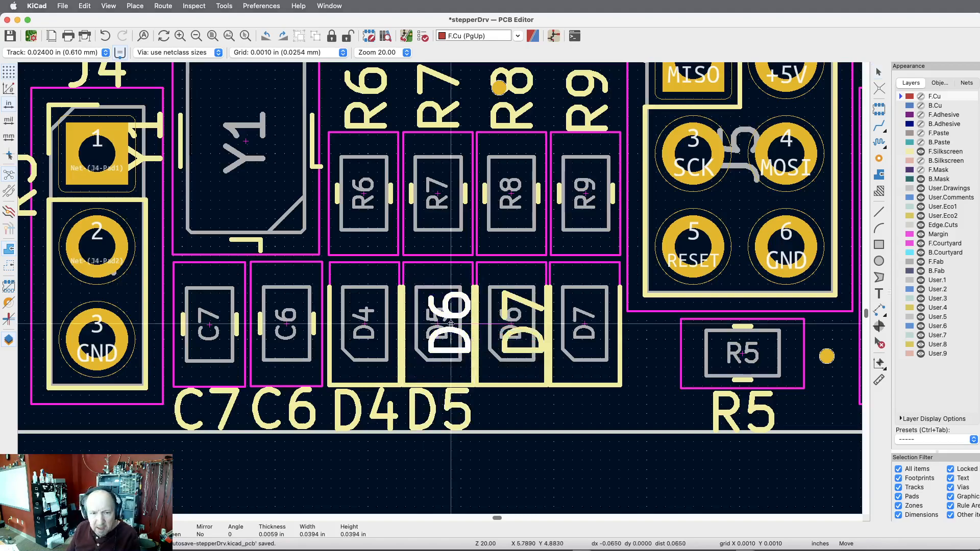
key("r")
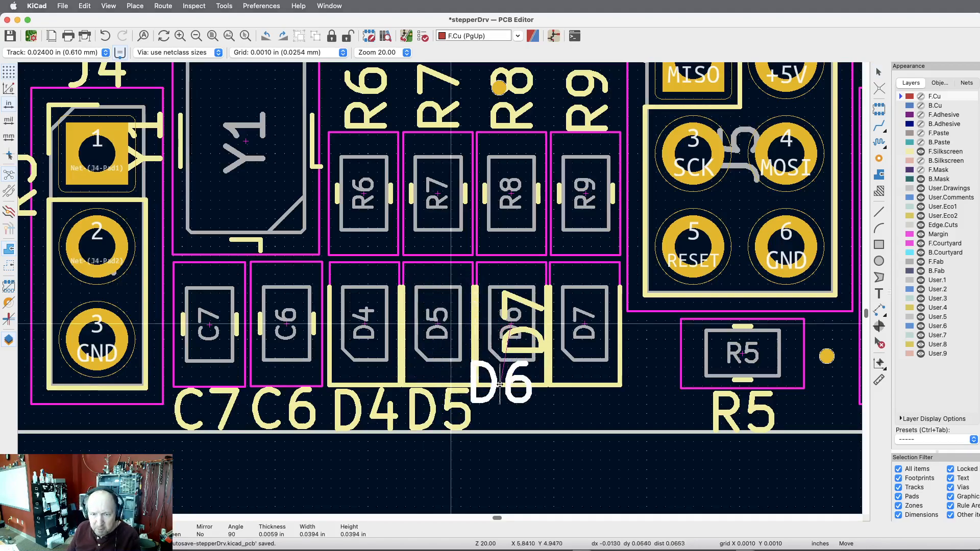
left_click(512, 411)
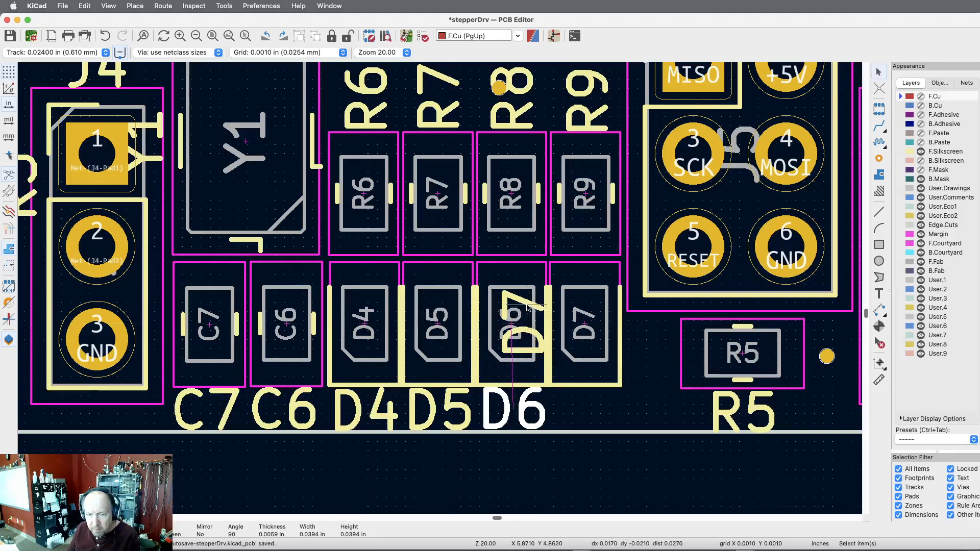
- Move the D7 reference designator off diode D6, rotate it to horizontal and place it below diode D7 beside the D6 label
left_click(526, 305)
key("Escape")
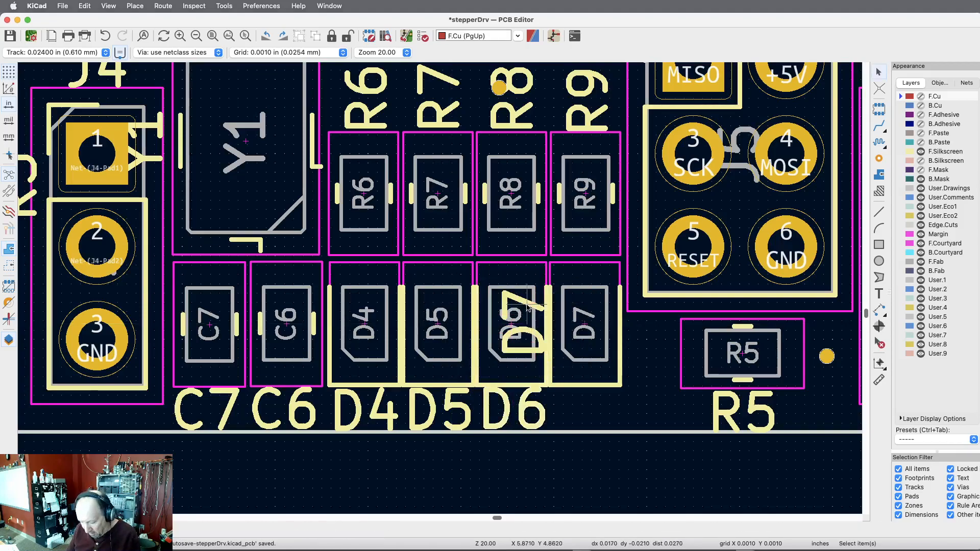
left_click(528, 306)
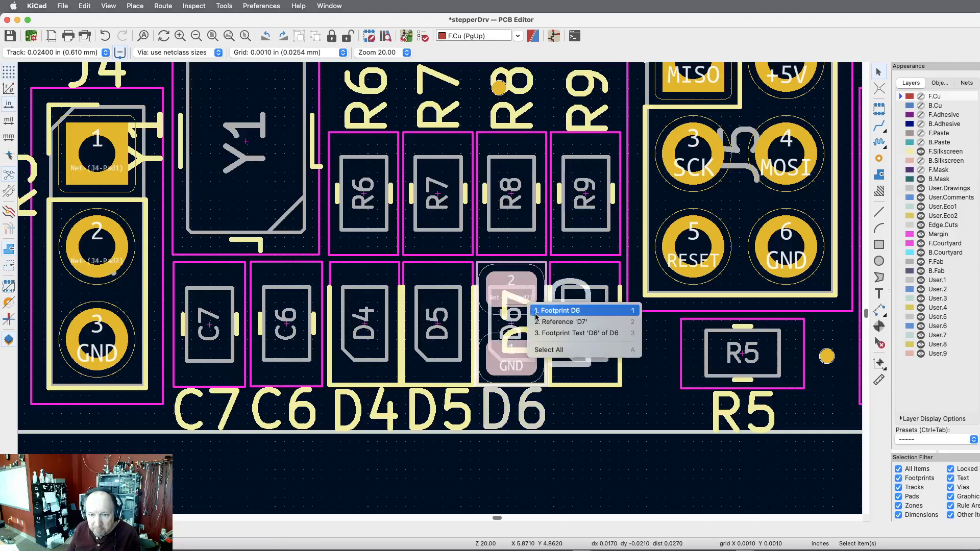
left_click(540, 323)
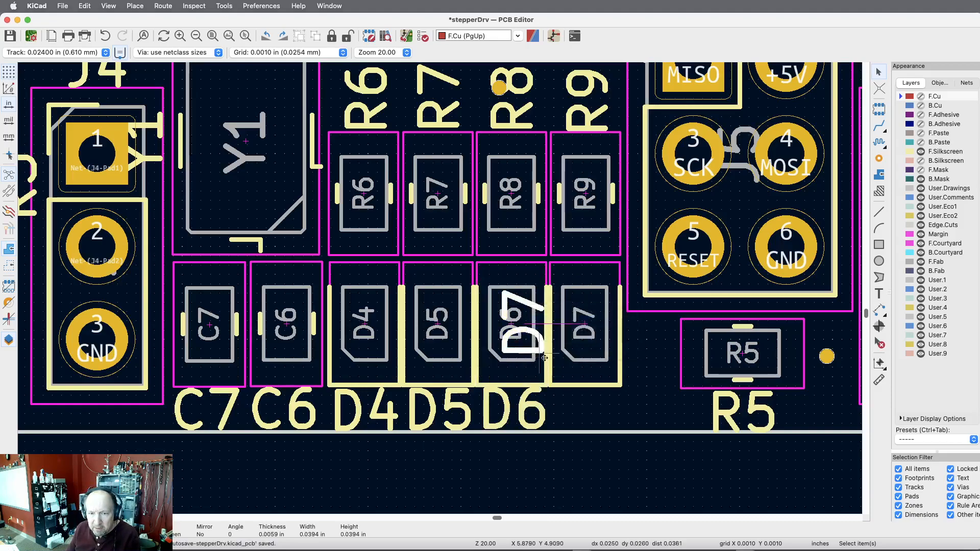
key("m")
key("r")
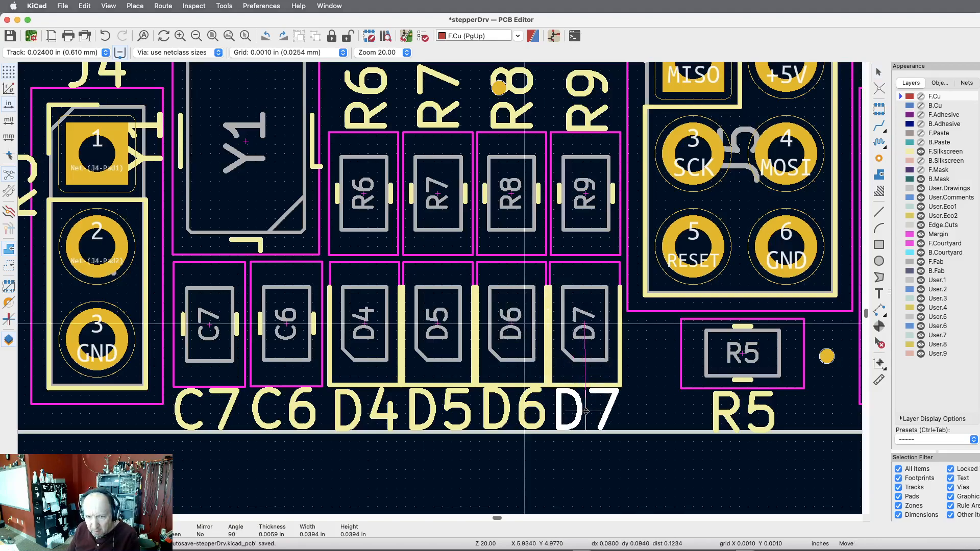
left_click(586, 411)
- Move the Y1 reference designator off connector J4's pad 1, rotate it to horizontal and place it above the J4 label, near crystal Y1's upper-left corner
scroll(592, 387, "left", 5)
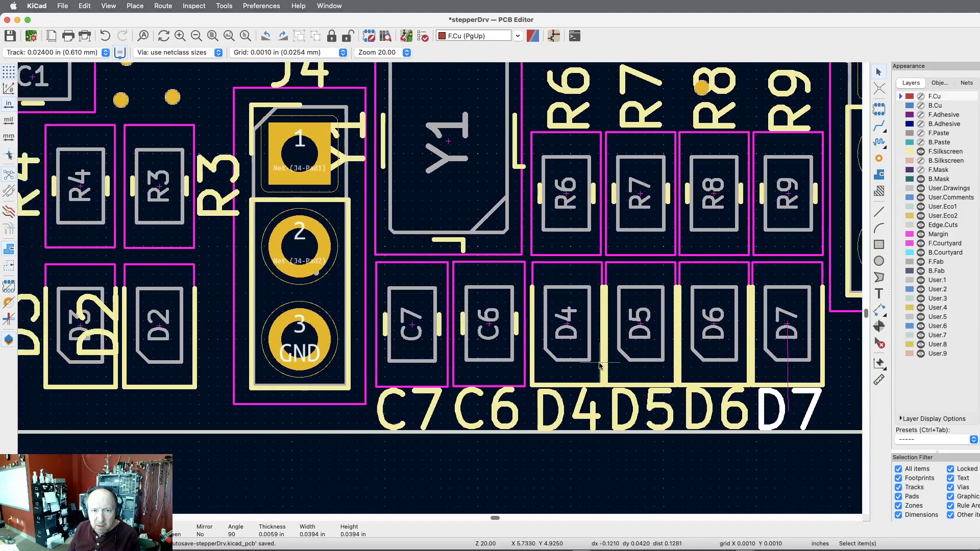
scroll(599, 365, "up", 3)
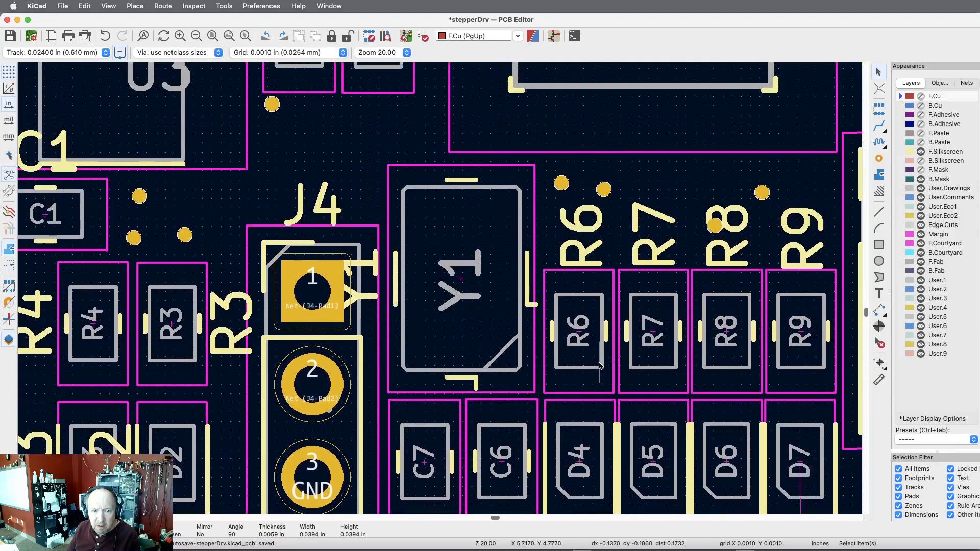
left_click(371, 265)
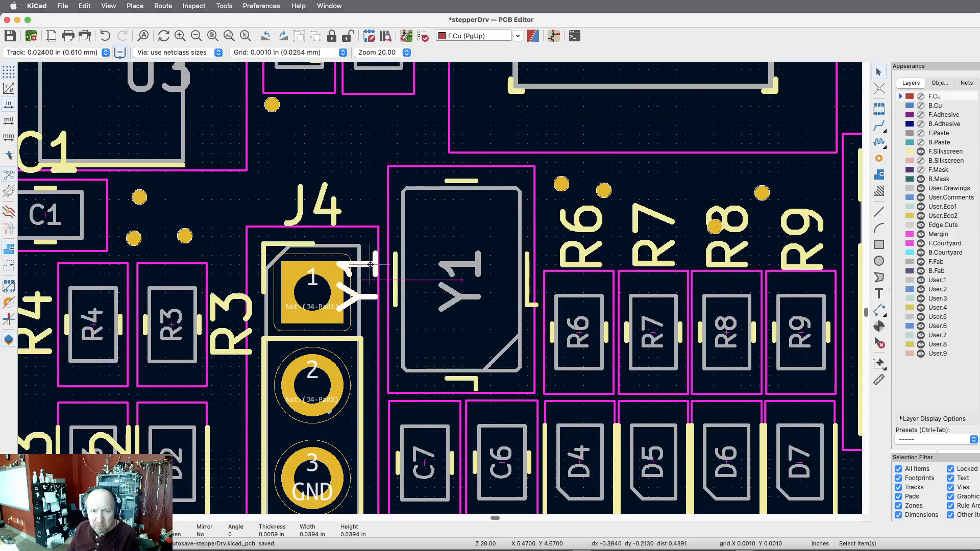
key("m")
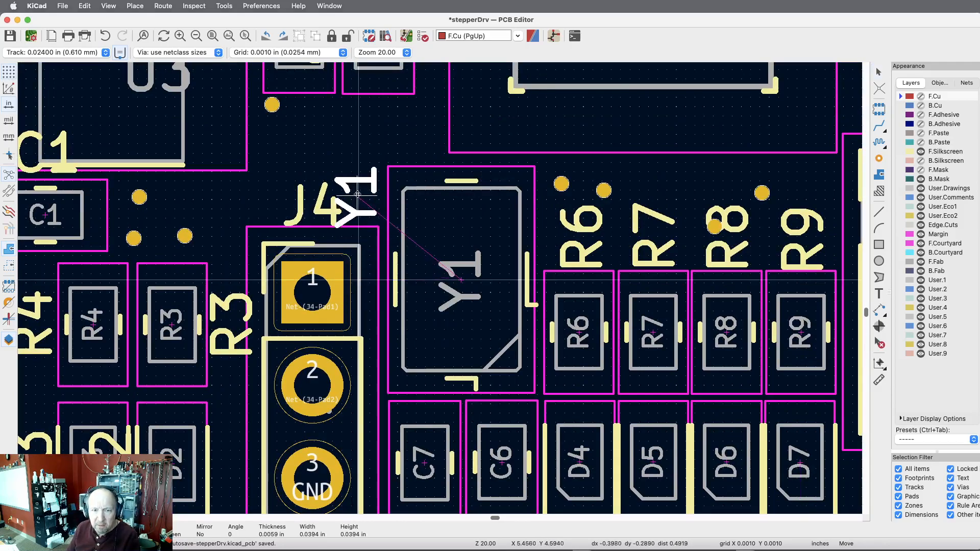
key("r")
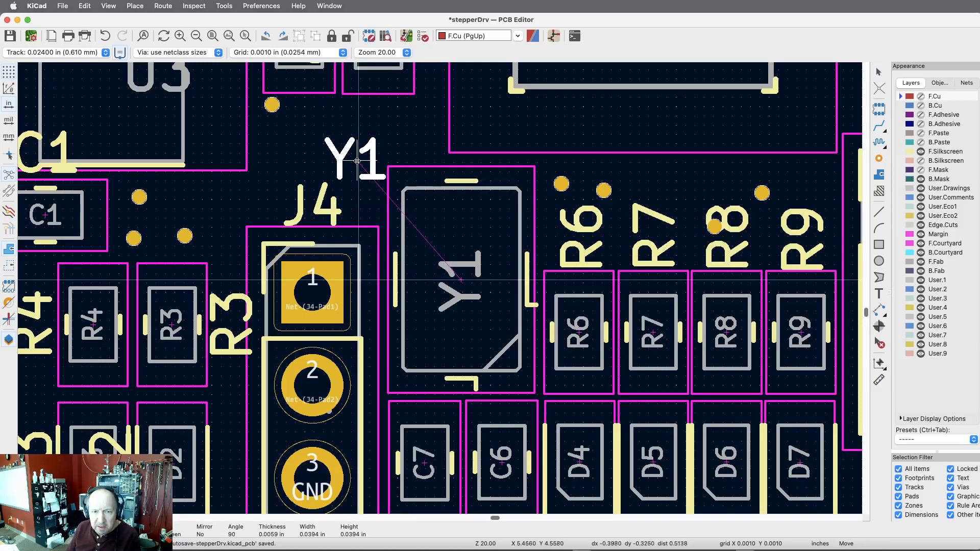
left_click(359, 161)
- Move the D2 reference designator off diode D3 and place it vertically to the right of diode D2, below the R3 label
scroll(408, 230, "left", 5)
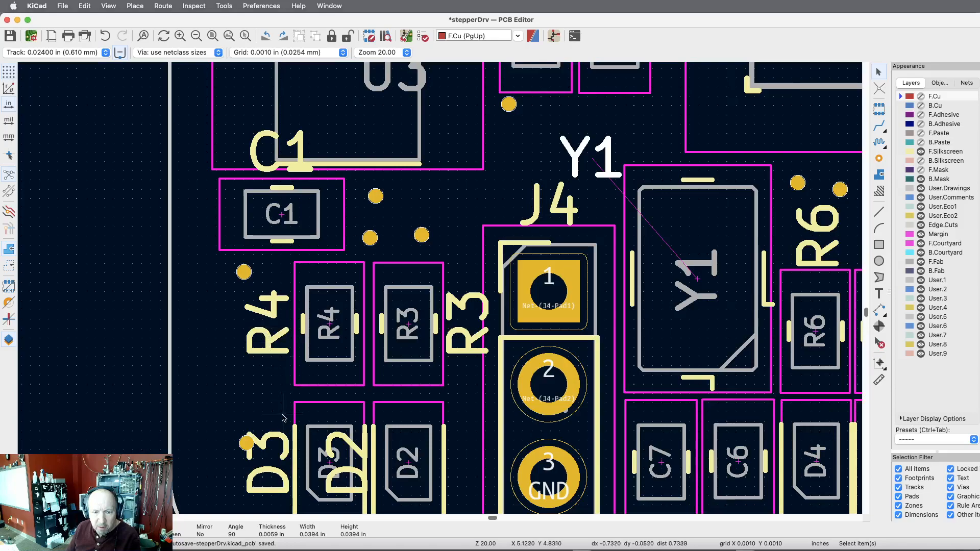
scroll(274, 411, "down", 3)
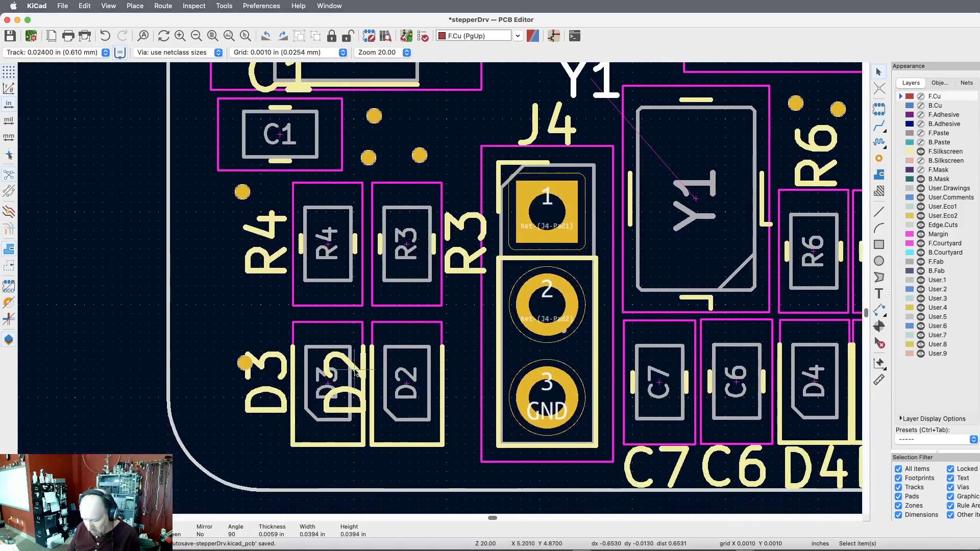
left_click(356, 374)
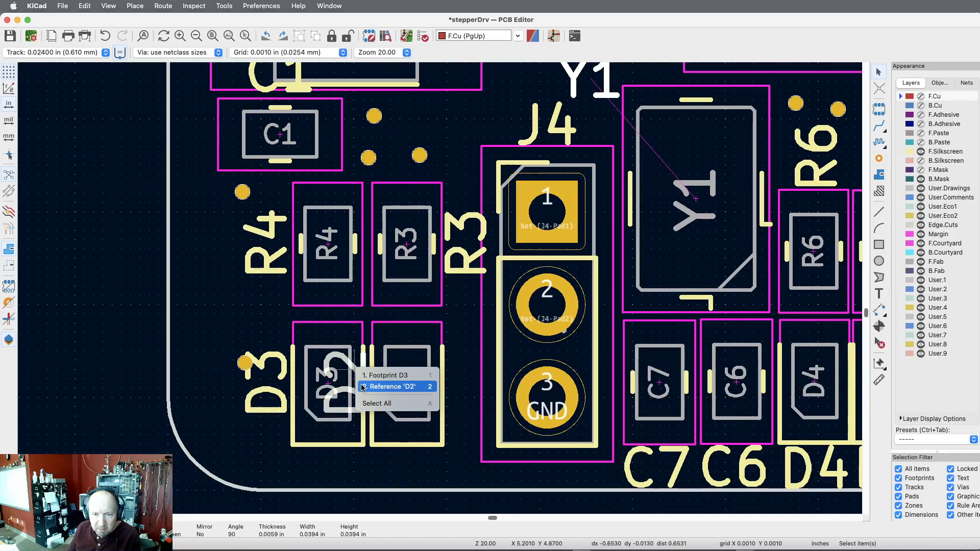
left_click(361, 386)
key("m")
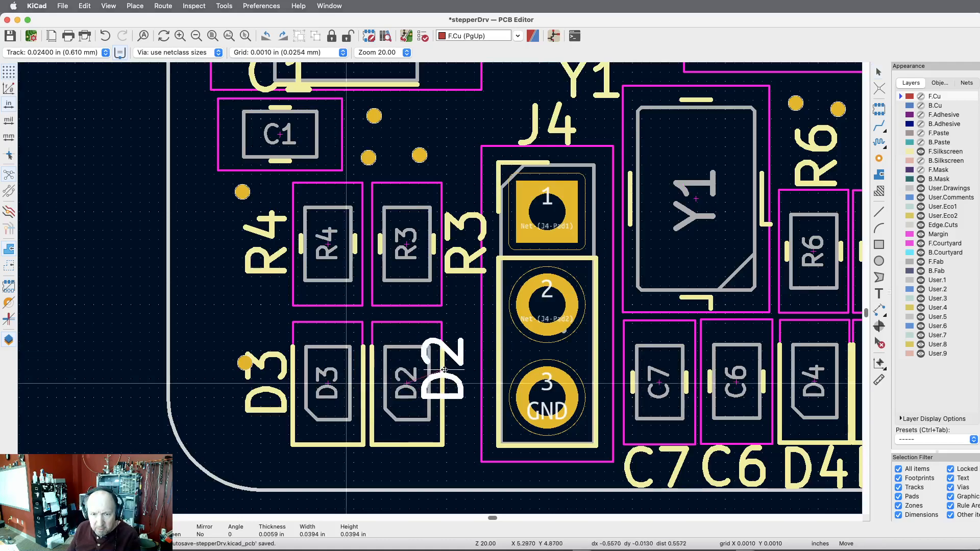
left_click(467, 384)
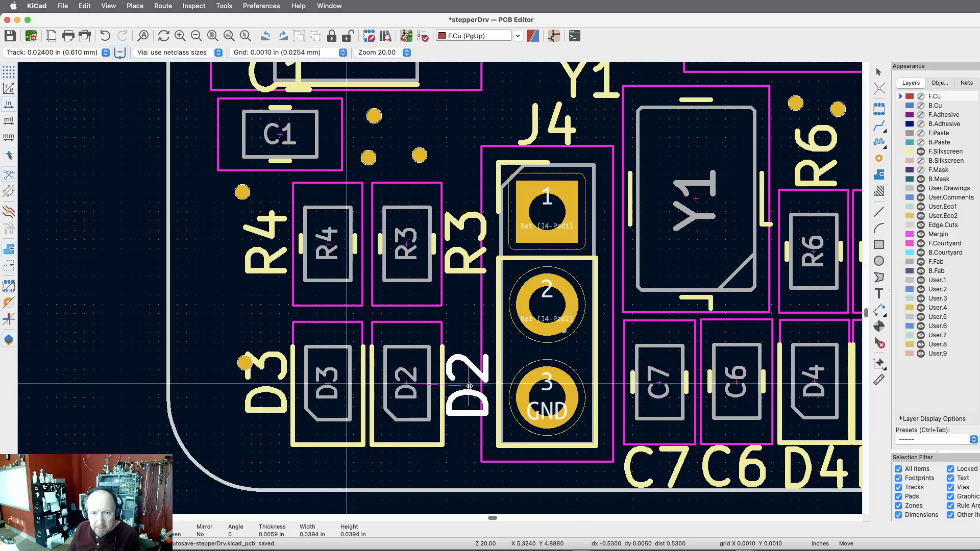
- Move the C1 reference designator out of the U3 footprint and place it to the right of capacitor C1
scroll(368, 334, "up", 6)
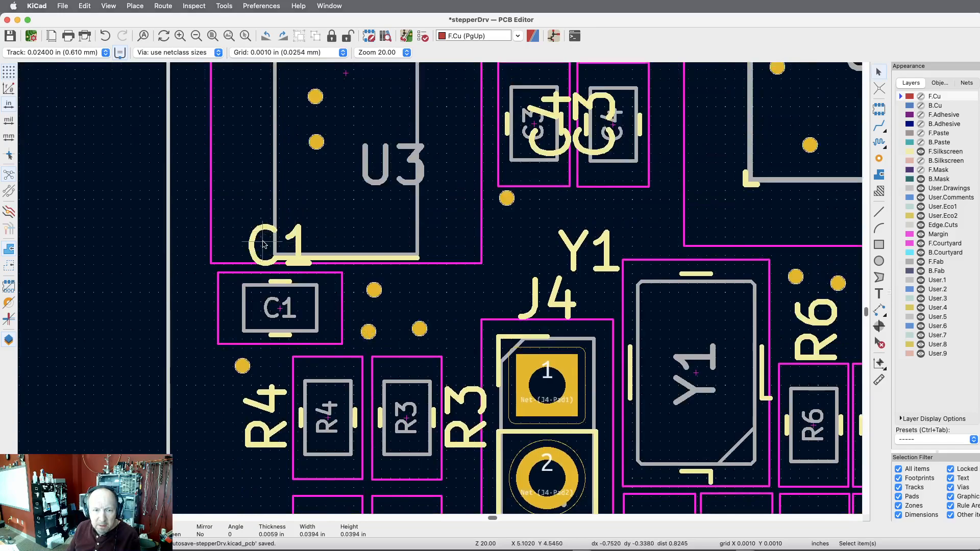
left_click(265, 235)
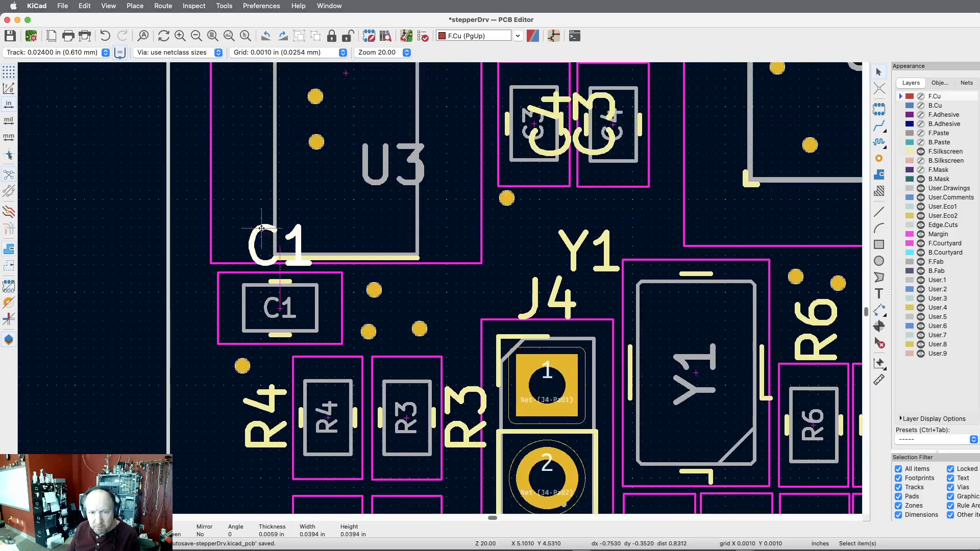
key("m")
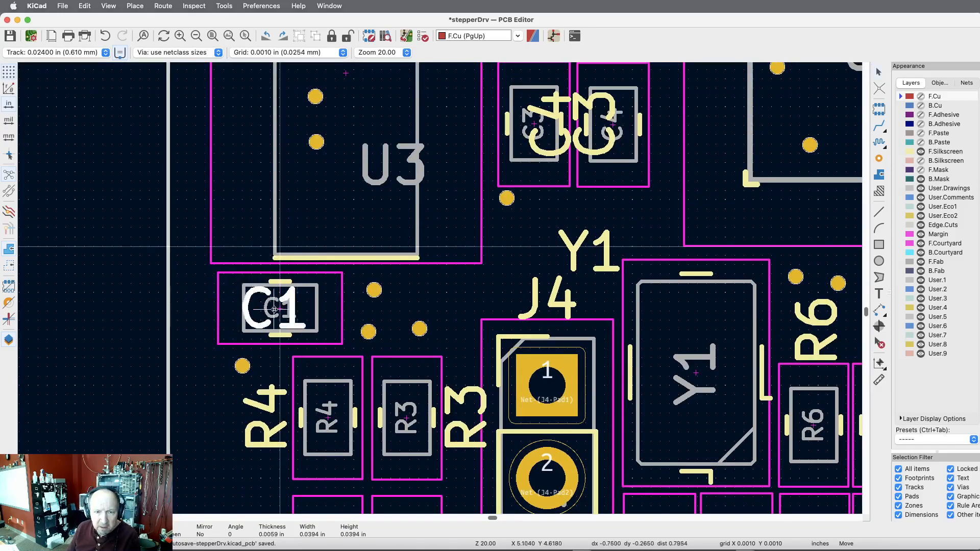
left_click(379, 307)
- Move the U3 reference designator out of the chip outline and place it just above the U3 footprint
scroll(403, 306, "up", 5)
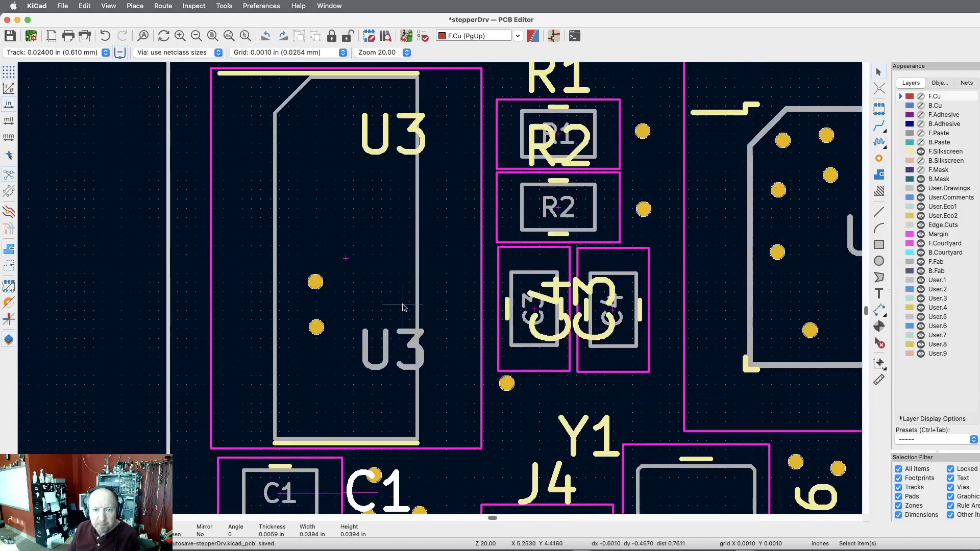
scroll(403, 306, "down", 1)
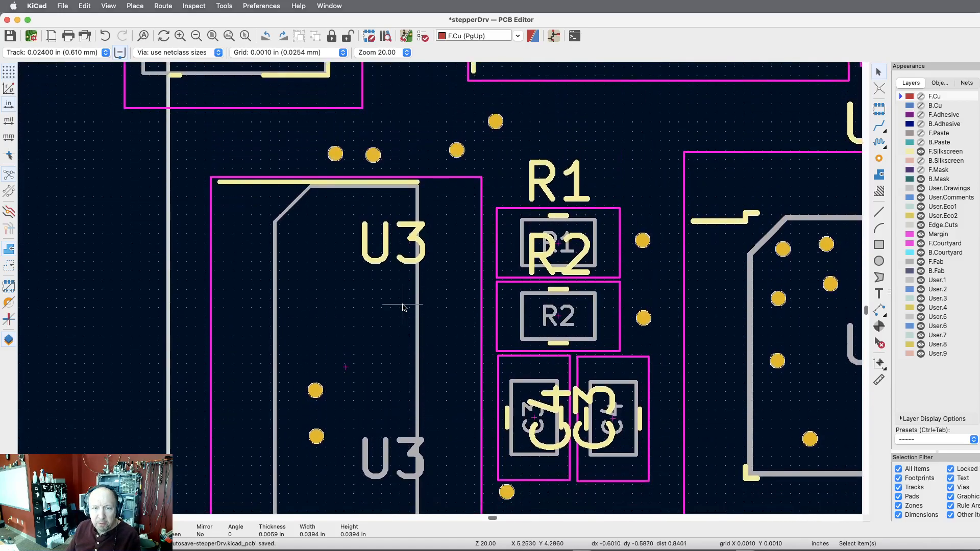
scroll(403, 306, "up", 1)
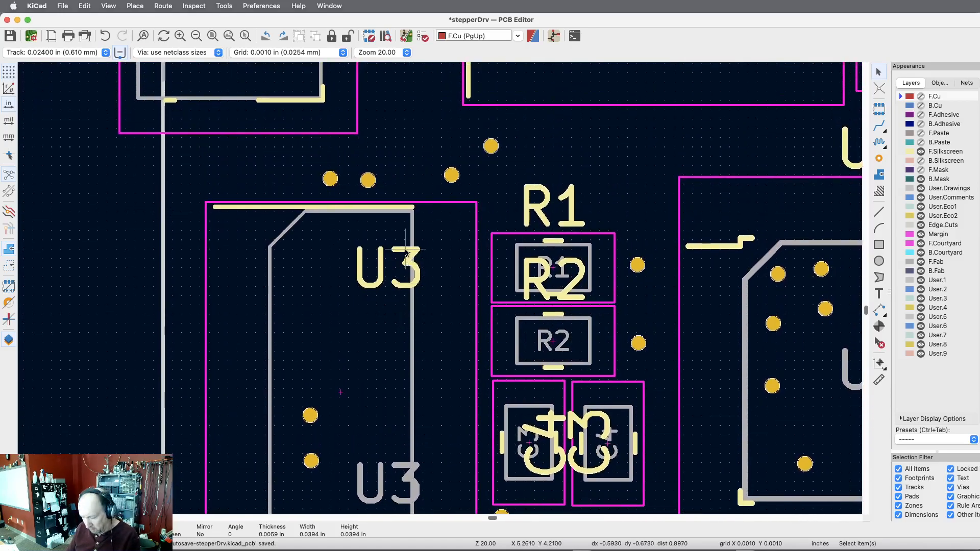
key("m")
left_click(327, 176)
- Examine the remaining reference designators around J1, U2, U1, U4 and the connectors for labels overlapping components or each other
scroll(386, 251, "up", 8)
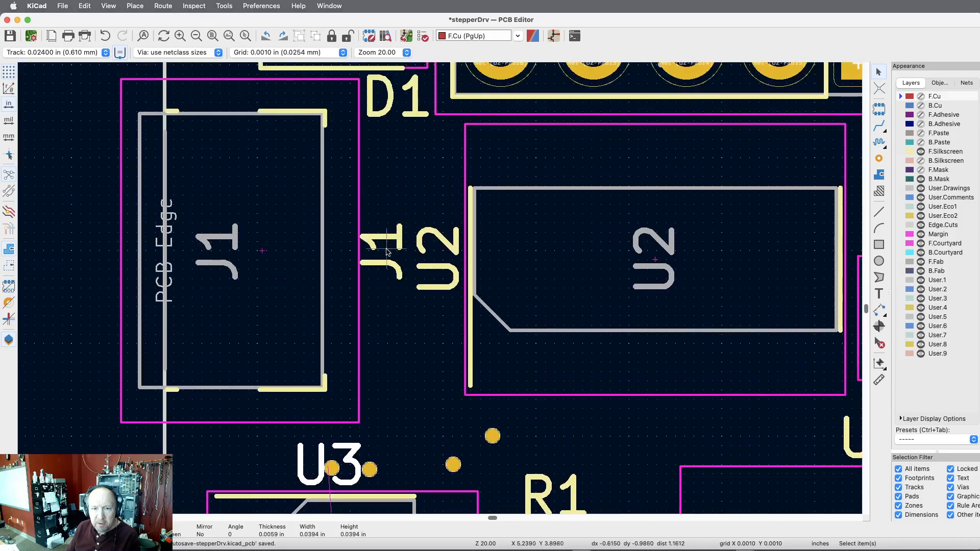
scroll(388, 251, "up", 5)
scroll(431, 229, "right", 10)
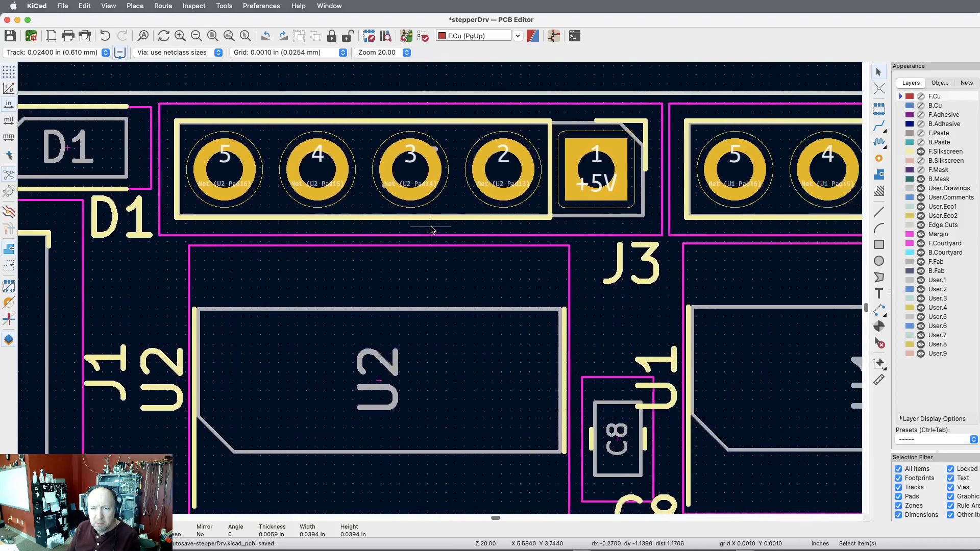
scroll(432, 230, "right", 2)
scroll(431, 215, "down", 7)
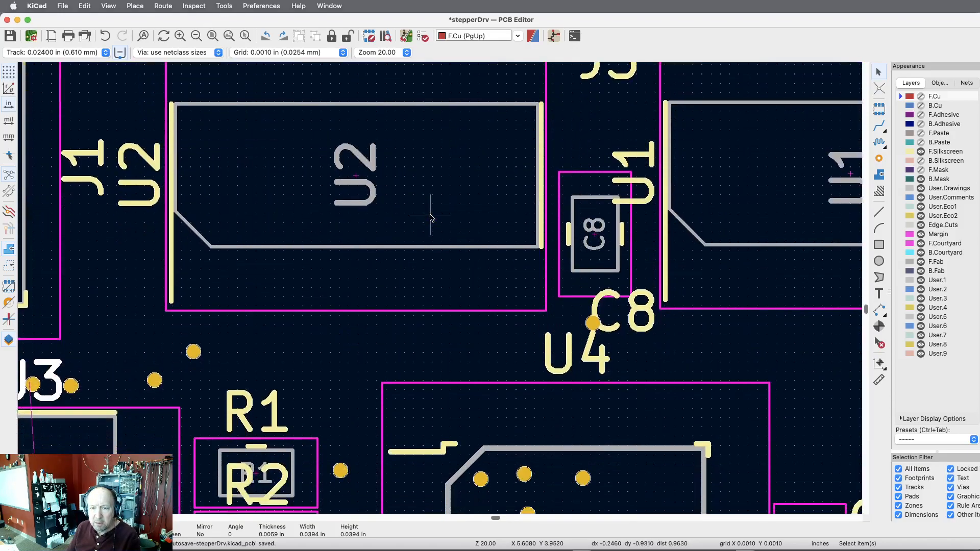
scroll(572, 256, "down", 7)
scroll(572, 256, "down", 8)
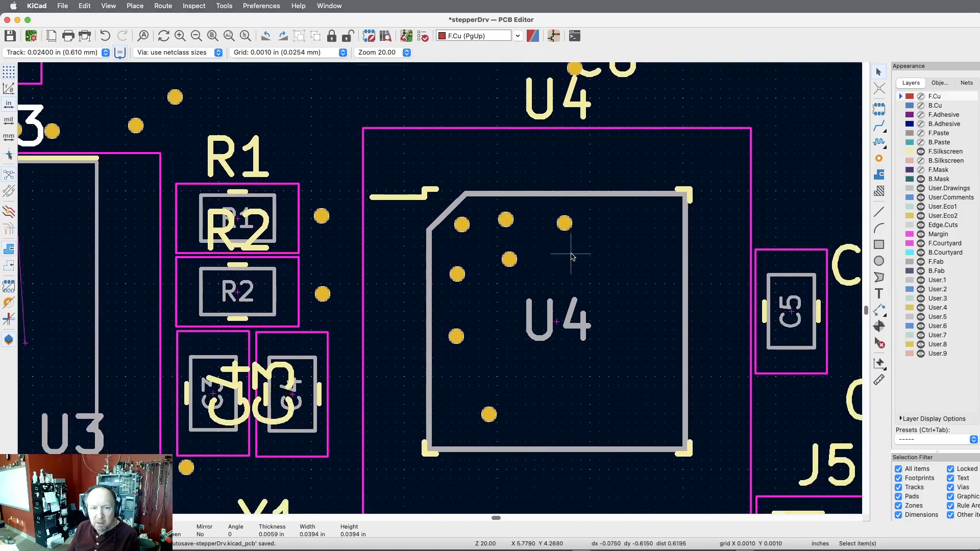
scroll(572, 255, "down", 2)
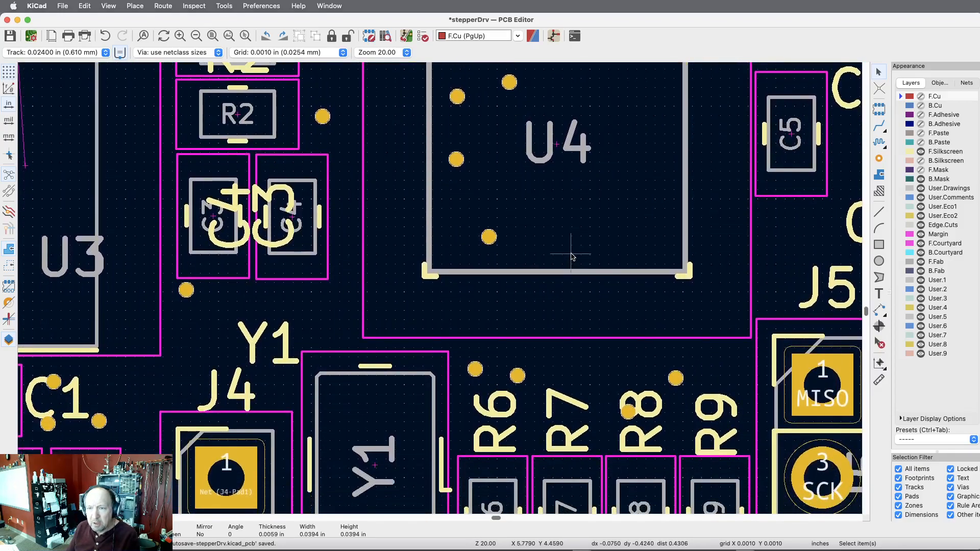
scroll(572, 256, "right", 1)
scroll(572, 255, "right", 6)
scroll(572, 255, "up", 2)
scroll(572, 255, "down", 3)
scroll(572, 256, "up", 5)
scroll(572, 255, "up", 14)
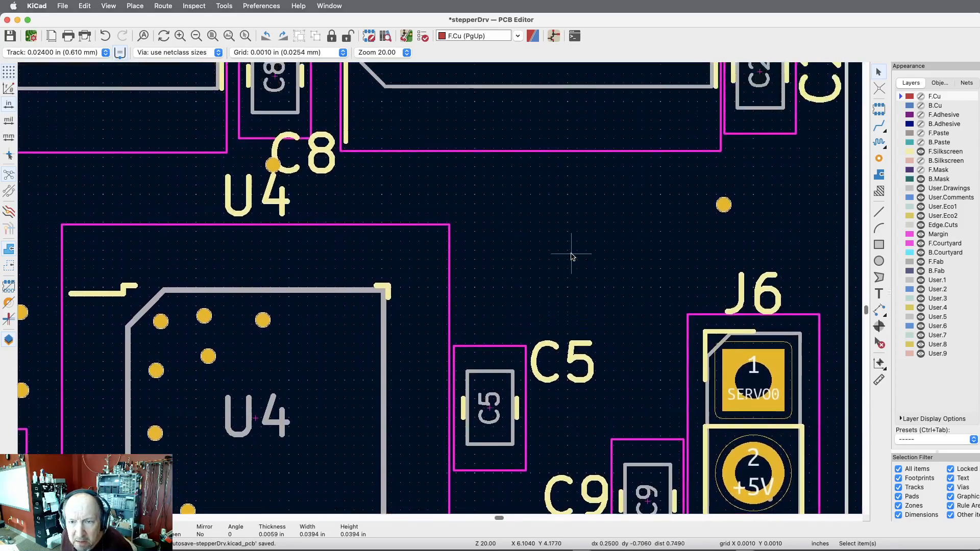
scroll(573, 255, "up", 7)
scroll(572, 255, "left", 20)
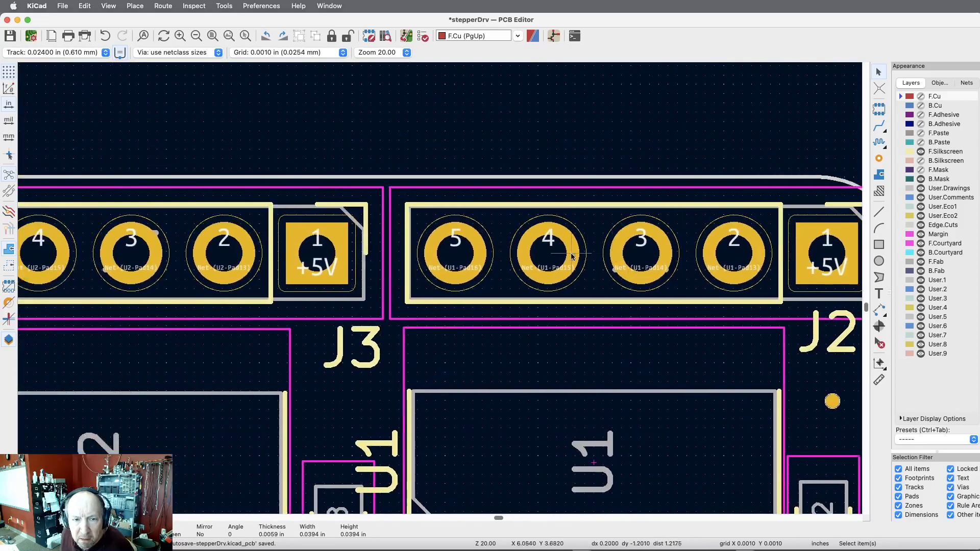
scroll(572, 256, "left", 1)
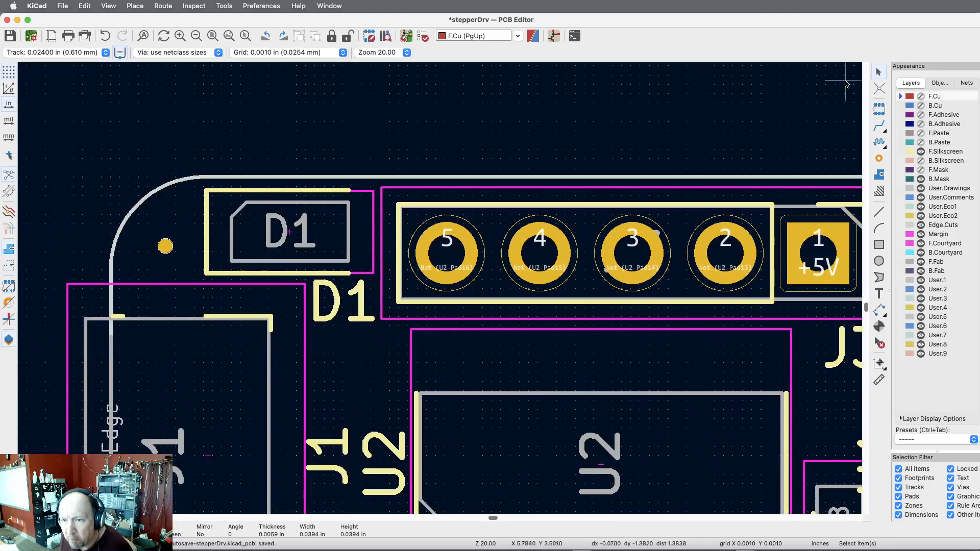
- Show the F.Cu, B.Cu, F.Adhesive, B.Adhesive, F.Paste, B.Paste, B.Silkscreen and F.Mask layers again and fit the whole board in view
left_click(921, 96)
left_click(921, 105)
left_click(921, 115)
left_click(921, 123)
left_click(921, 133)
left_click(920, 142)
left_click(921, 160)
left_click(920, 170)
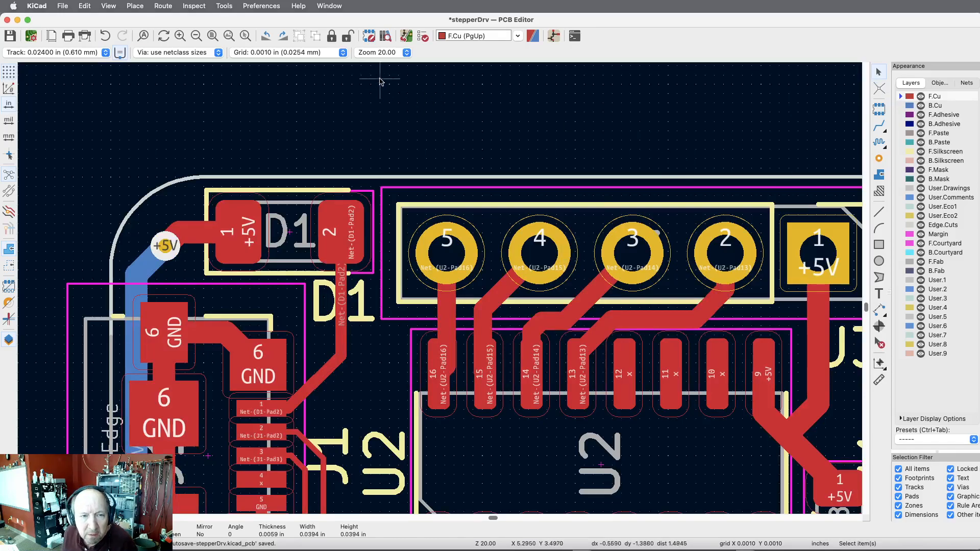
left_click(213, 39)
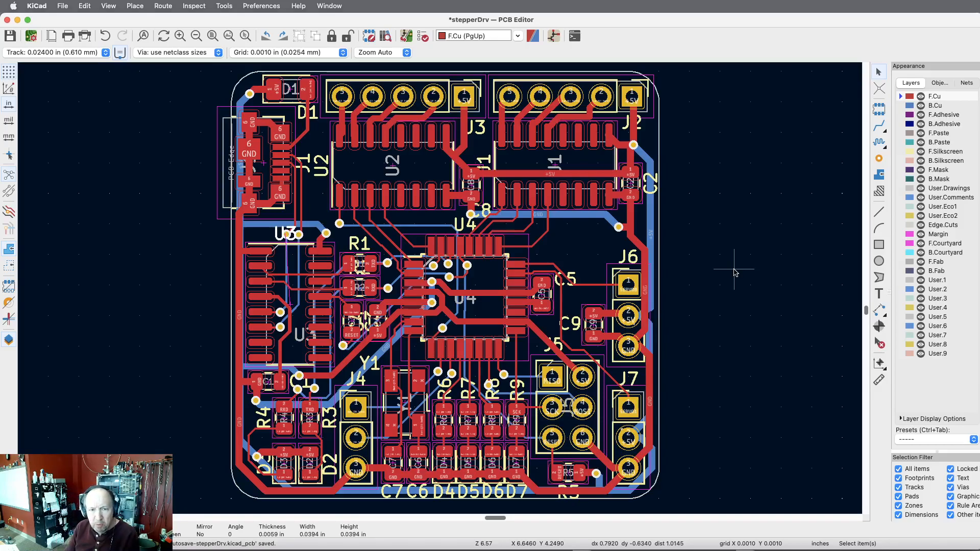
- Add a mirrored B.Silkscreen text with the designer's first name followed by "307 S22", place it between U1 and C5, and save the board
left_click(903, 161)
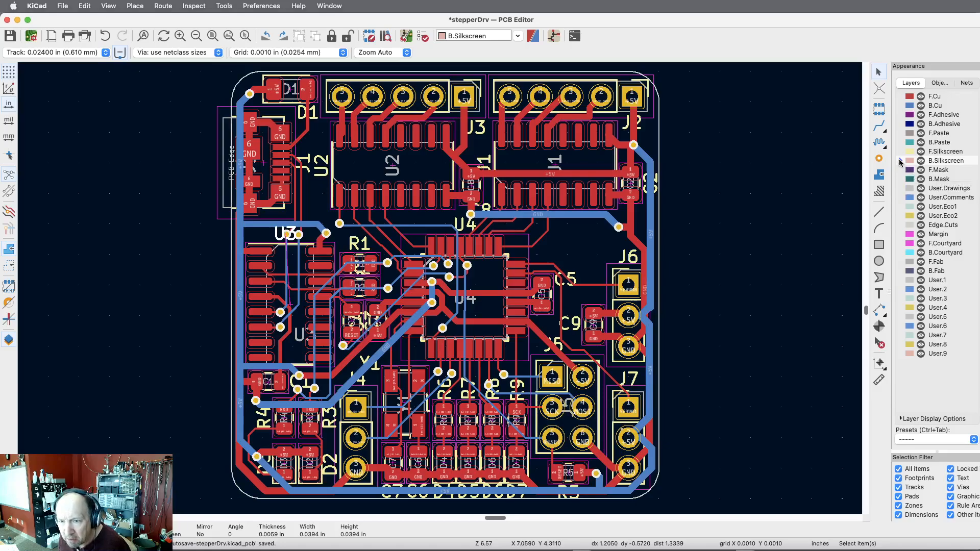
left_click(878, 294)
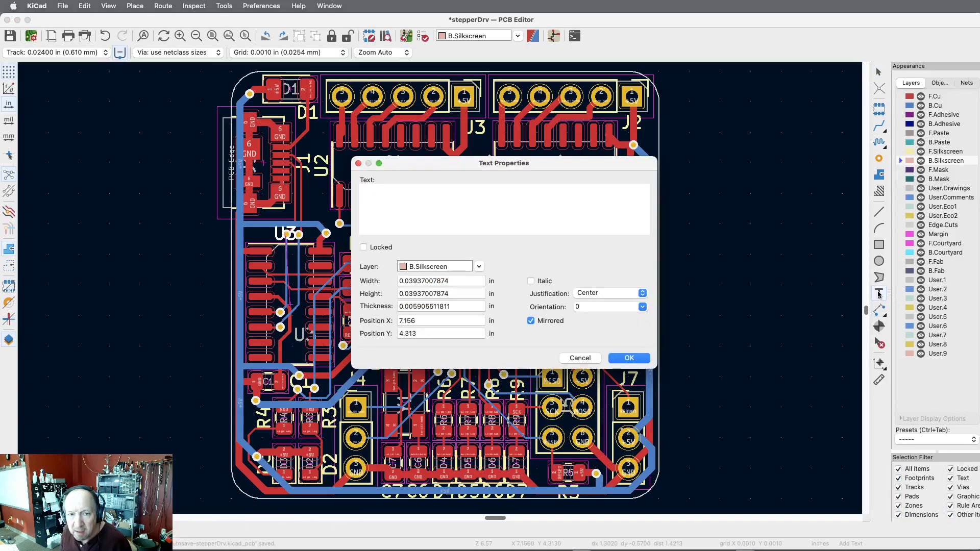
type("Mark 3")
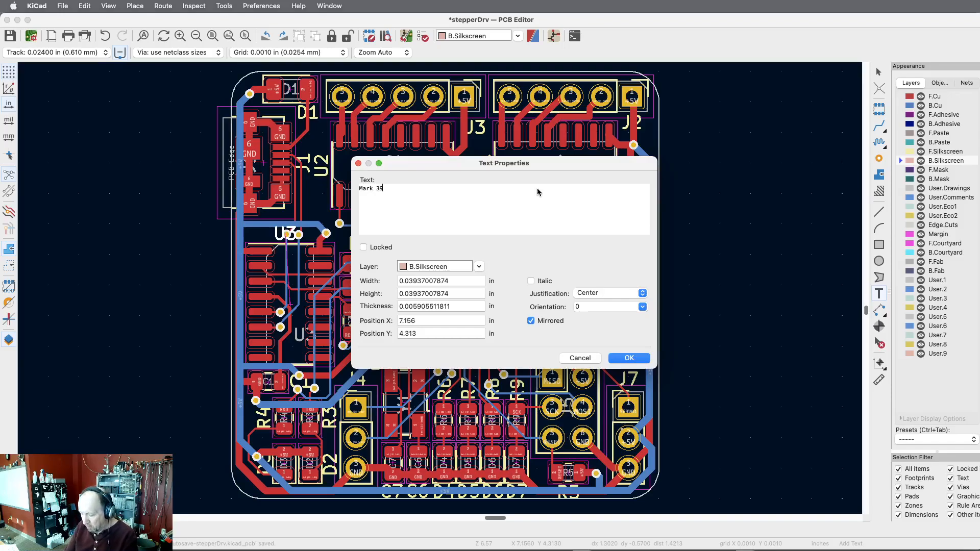
type("07")
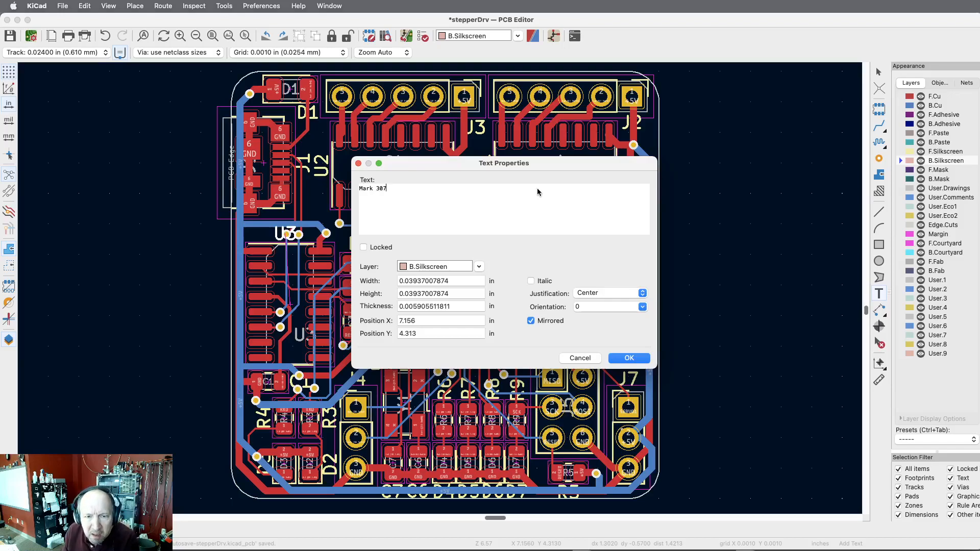
type(" S22")
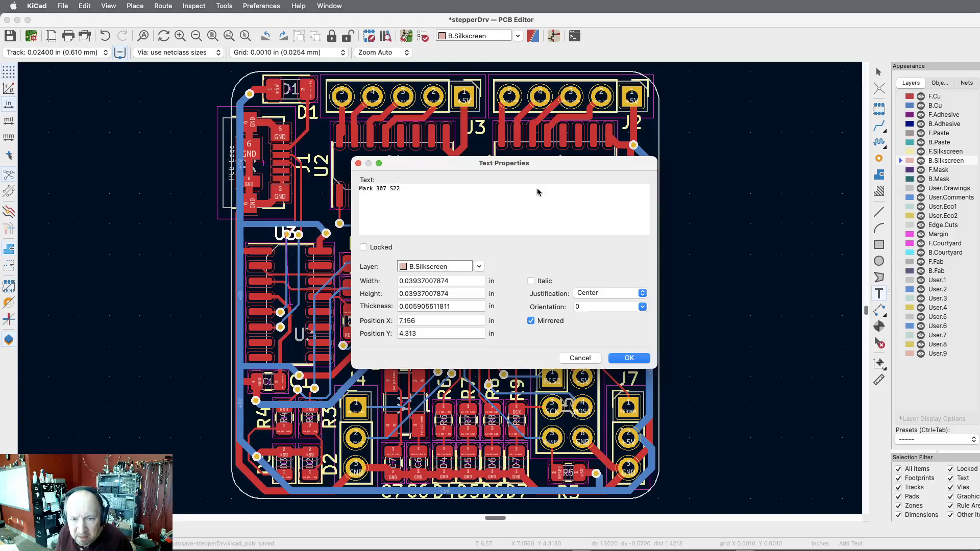
left_click(625, 358)
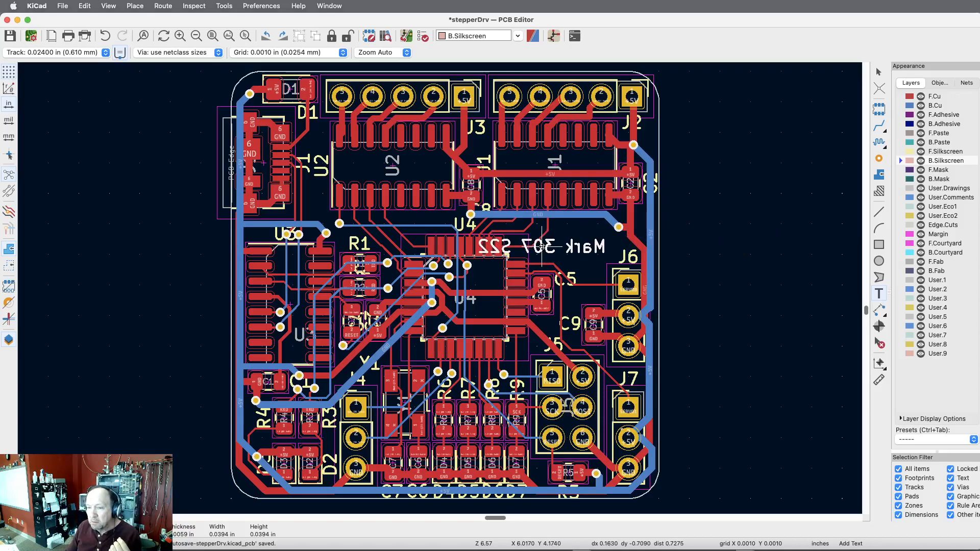
left_click(542, 247)
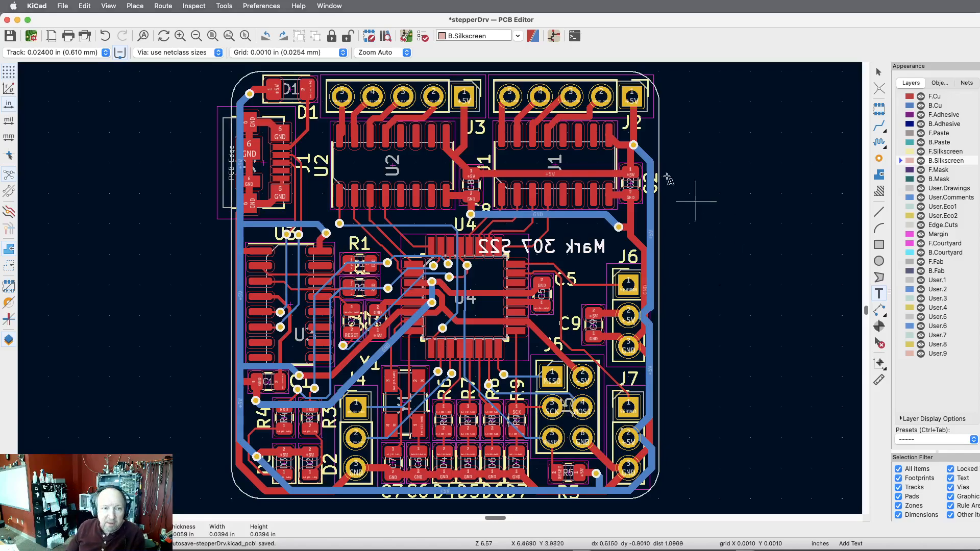
left_click(11, 37)
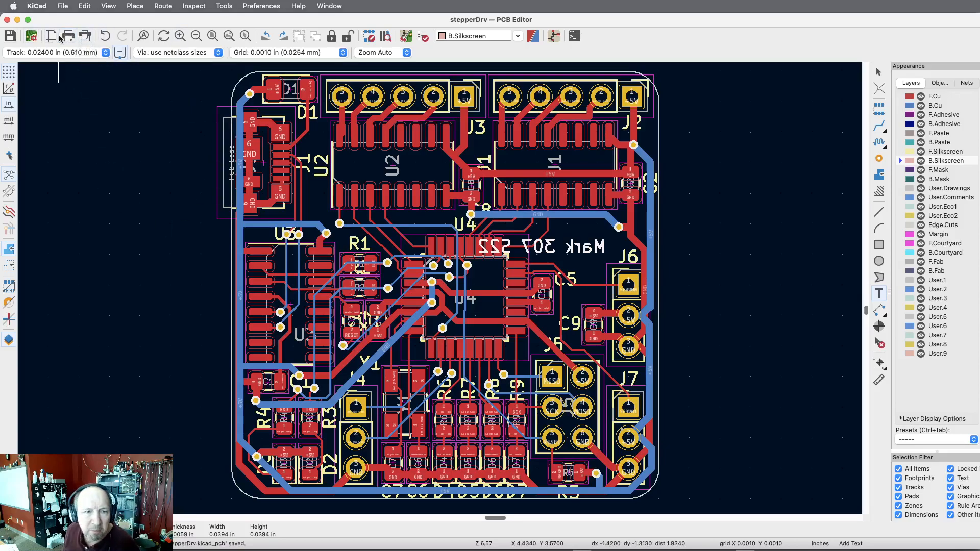
- Plot the board's Gerber files with the B.Paste layer excluded
left_click(85, 37)
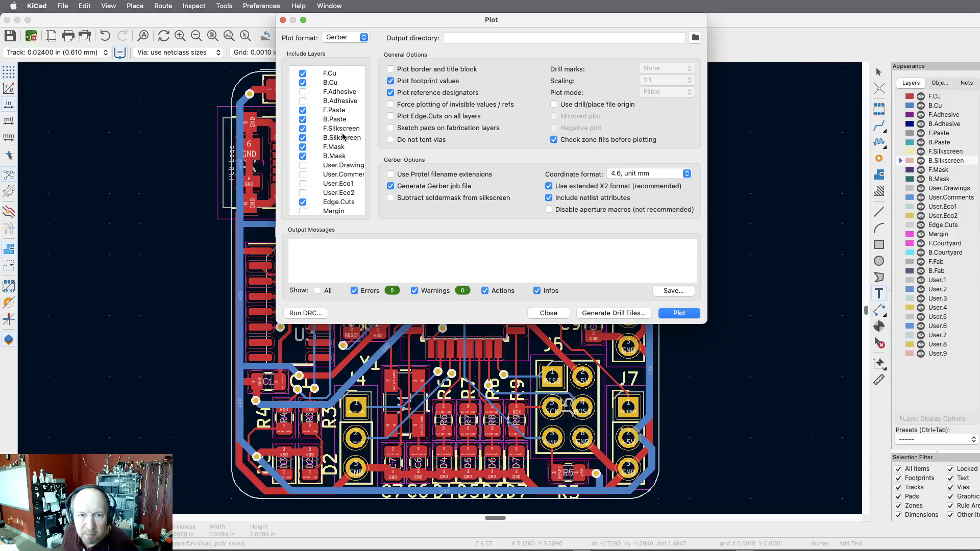
left_click(302, 120)
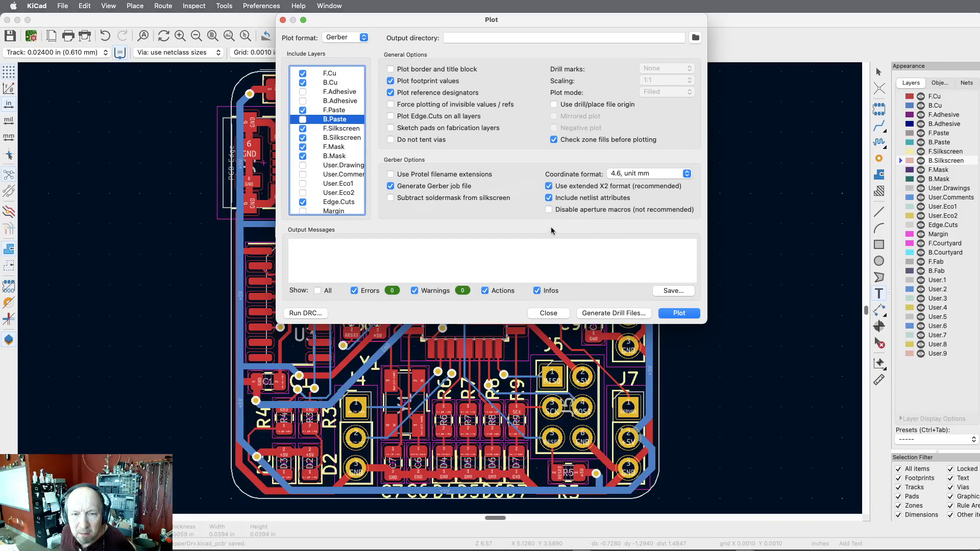
left_click(675, 314)
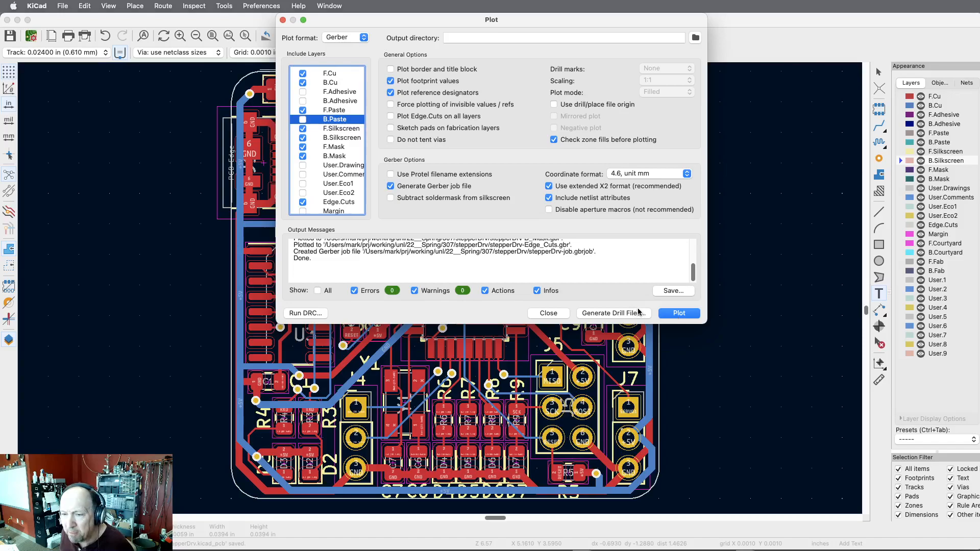
- Switch to Finder and compress the eight .gbr files in the 307/stepperDrv folder into one ZIP archive
key("super+Tab")
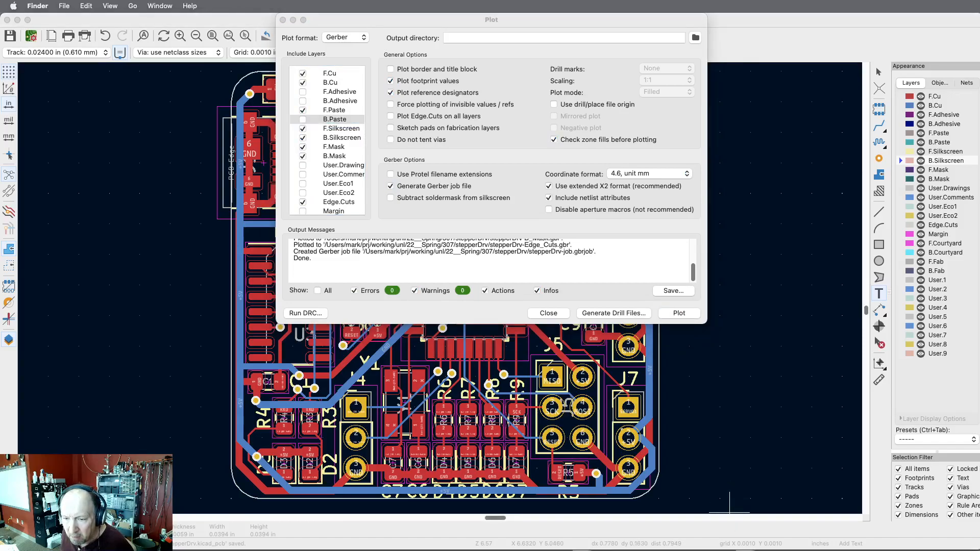
left_click_drag(612, 550, 211, 2)
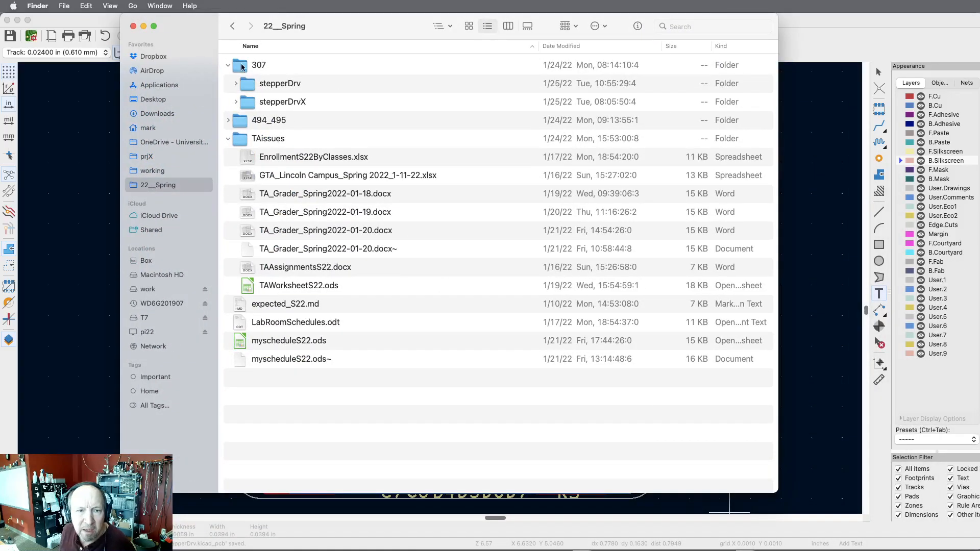
double_click(244, 90)
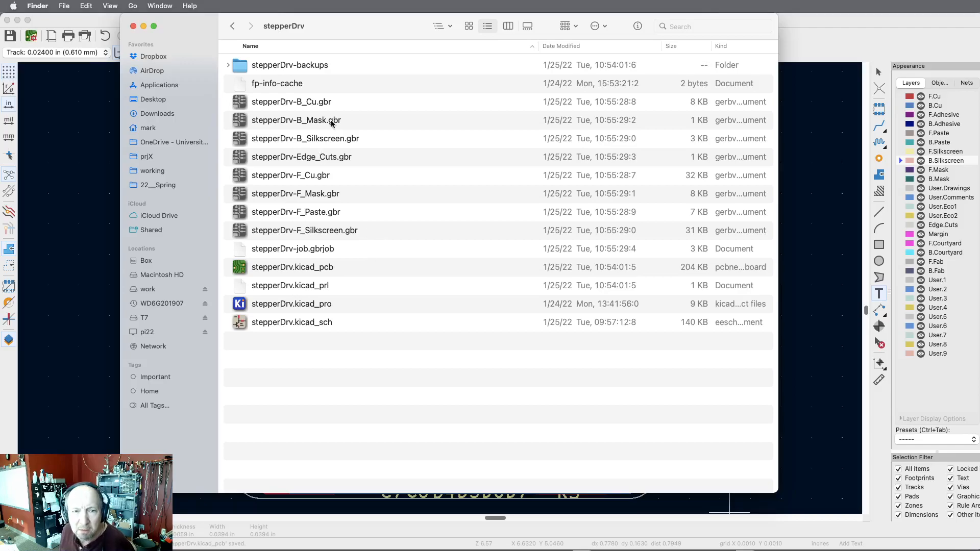
left_click(300, 103)
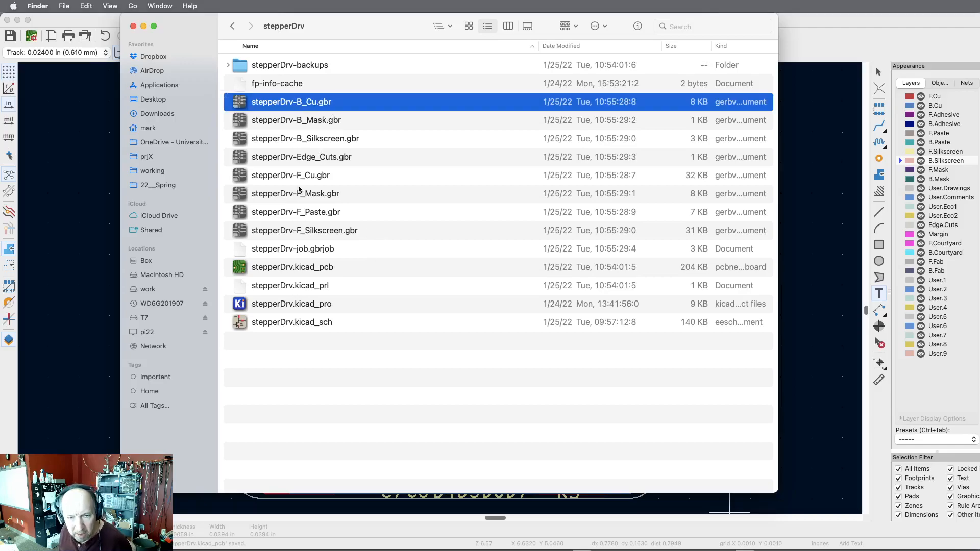
left_click(299, 232, "shift")
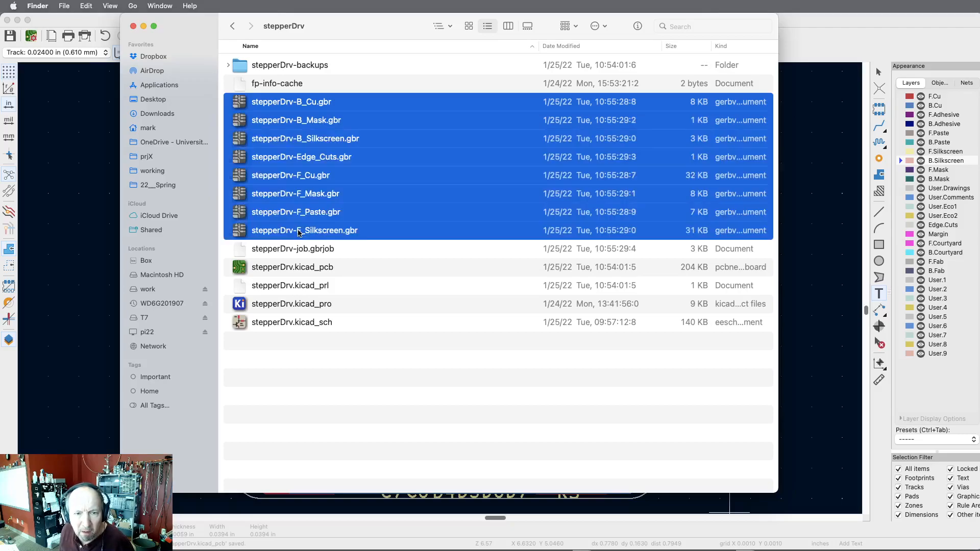
right_click(306, 204)
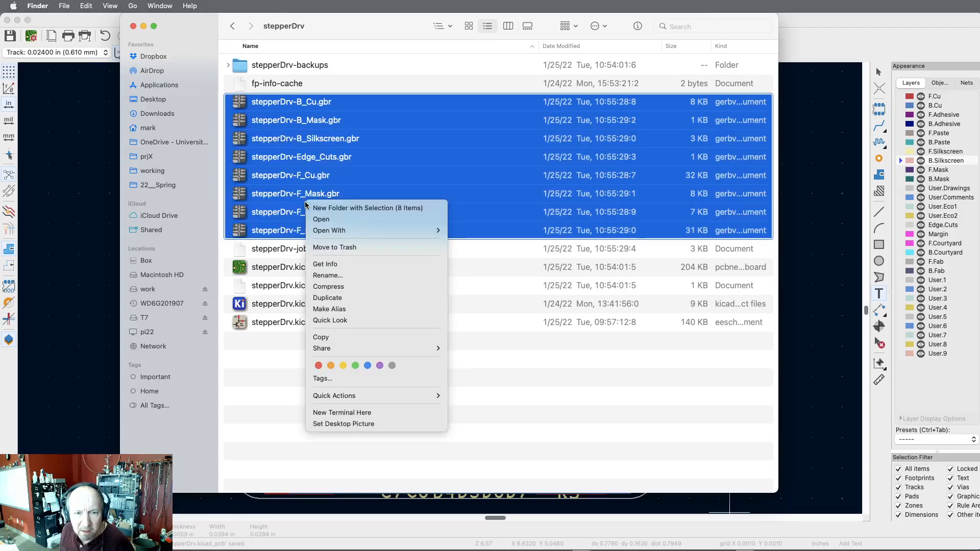
left_click(325, 287)
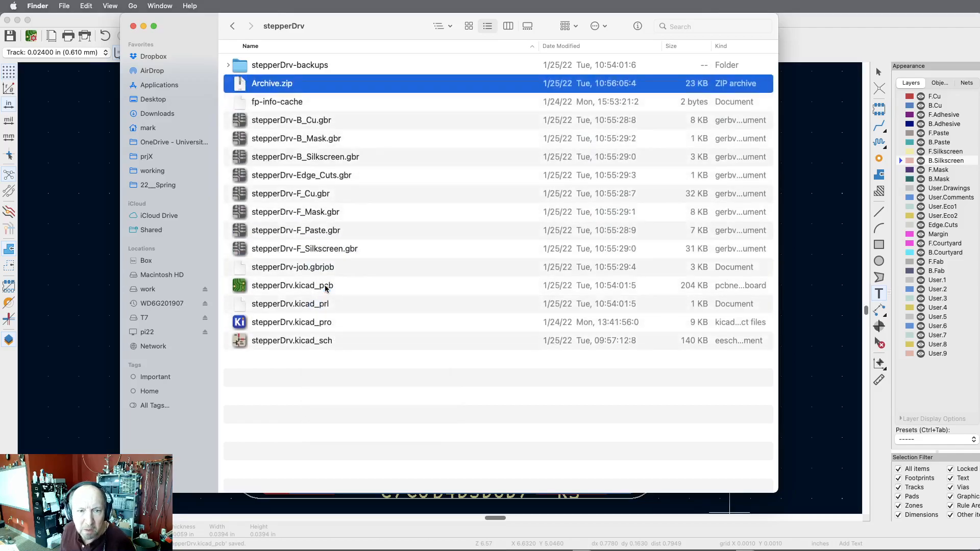
- Rename the new Gerber archive as 307_S22.zip
left_click(276, 87)
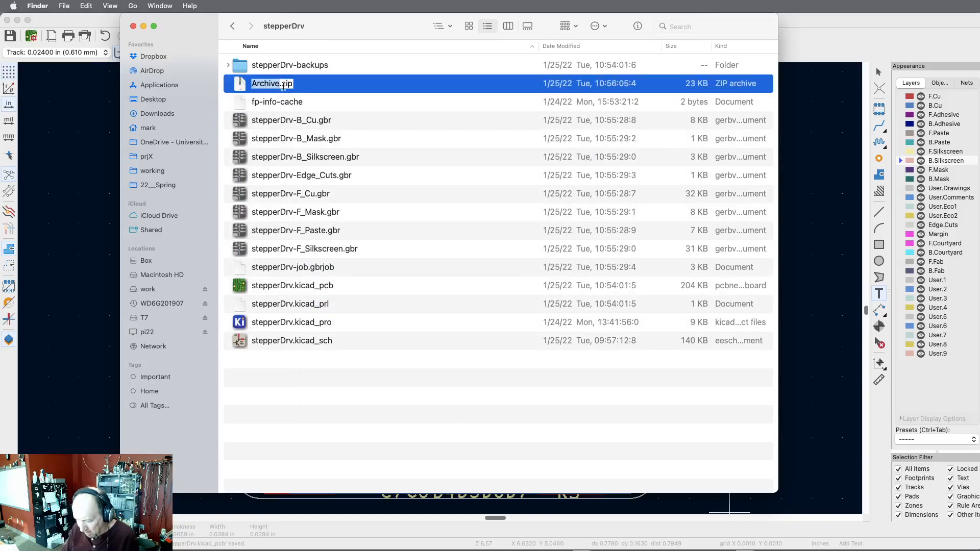
type("307_S22")
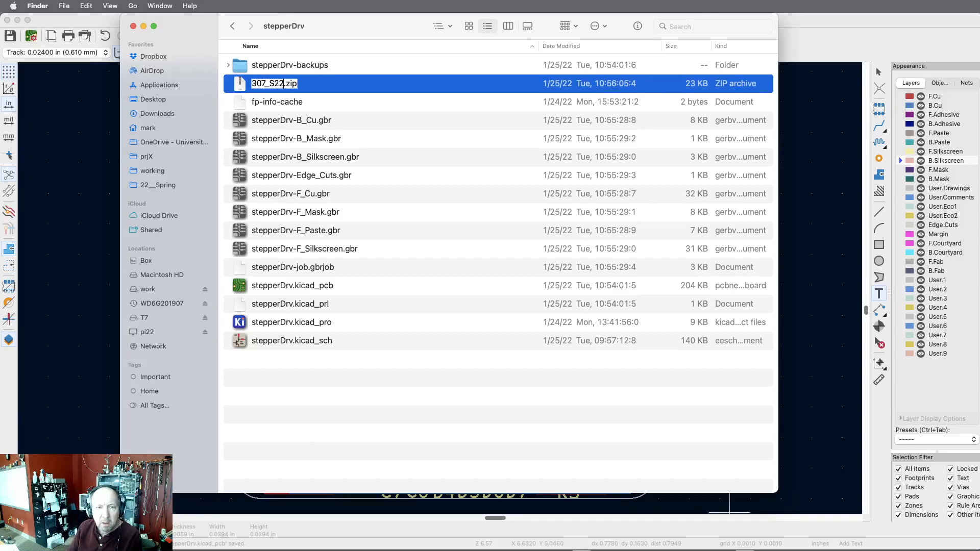
key("Return")
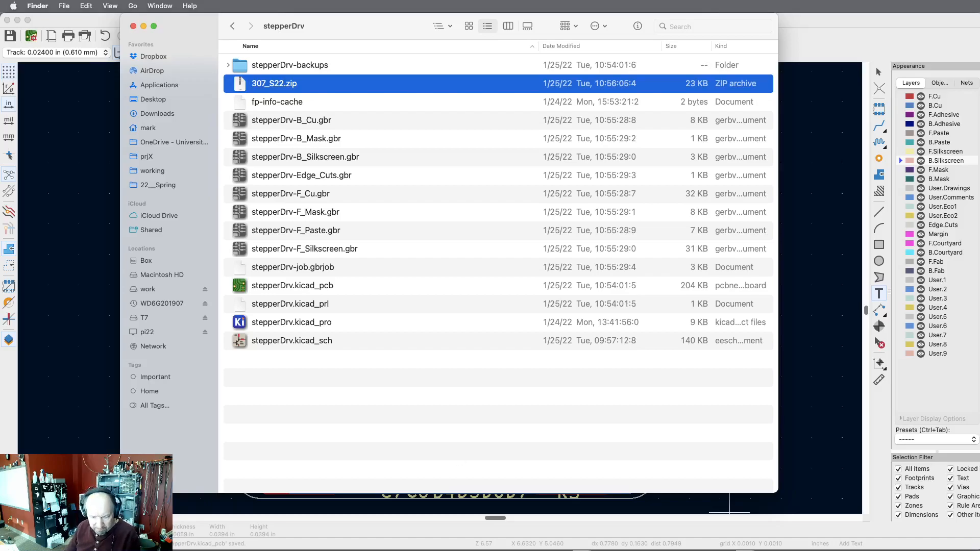
- Switch to Safari, enlarge its window without the bookmarks sidebar, and open the OSH Park website
key("super+Tab")
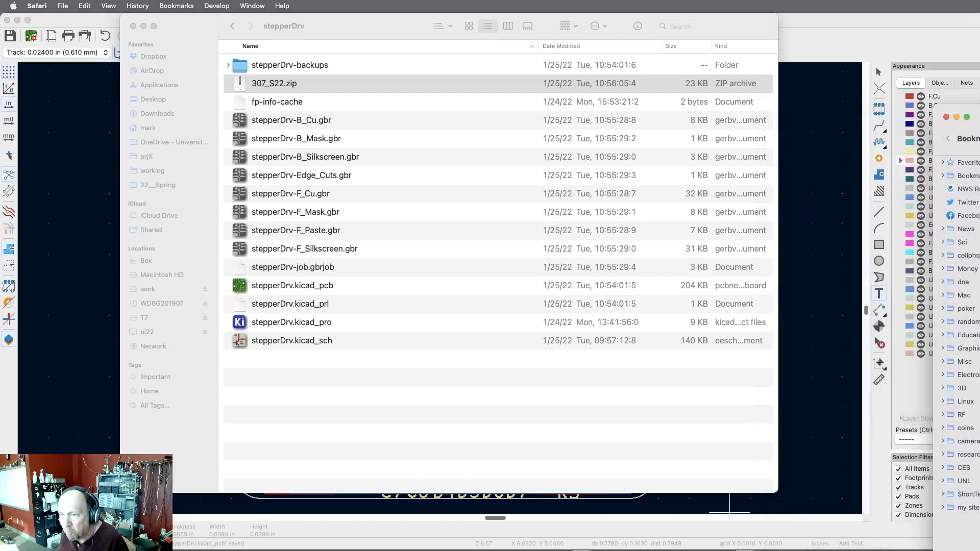
left_click_drag(979, 122, 189, 19)
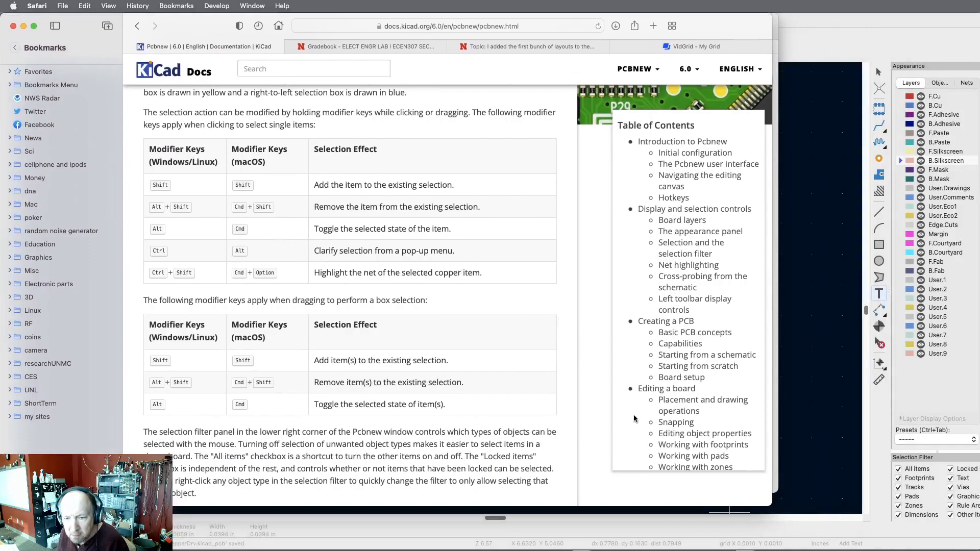
left_click(55, 26)
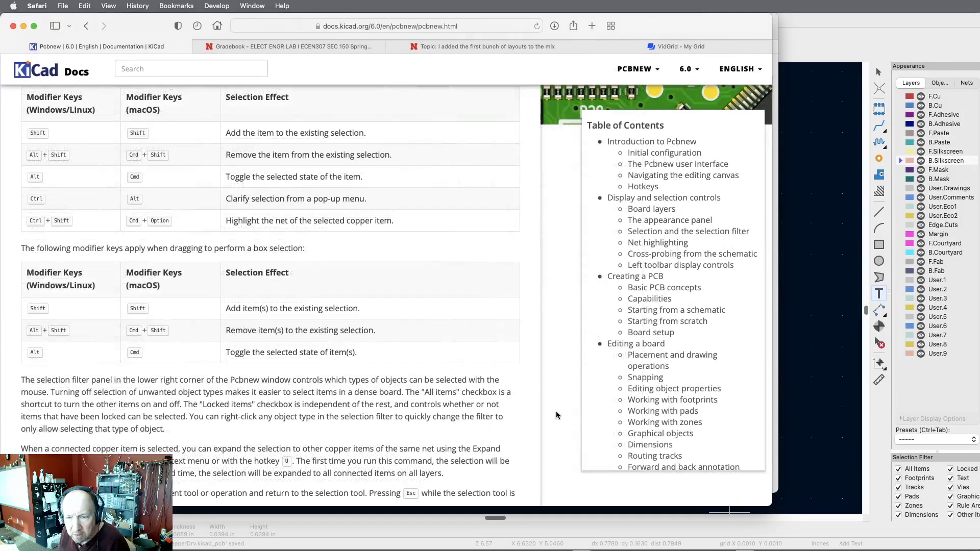
left_click_drag(772, 505, 976, 545)
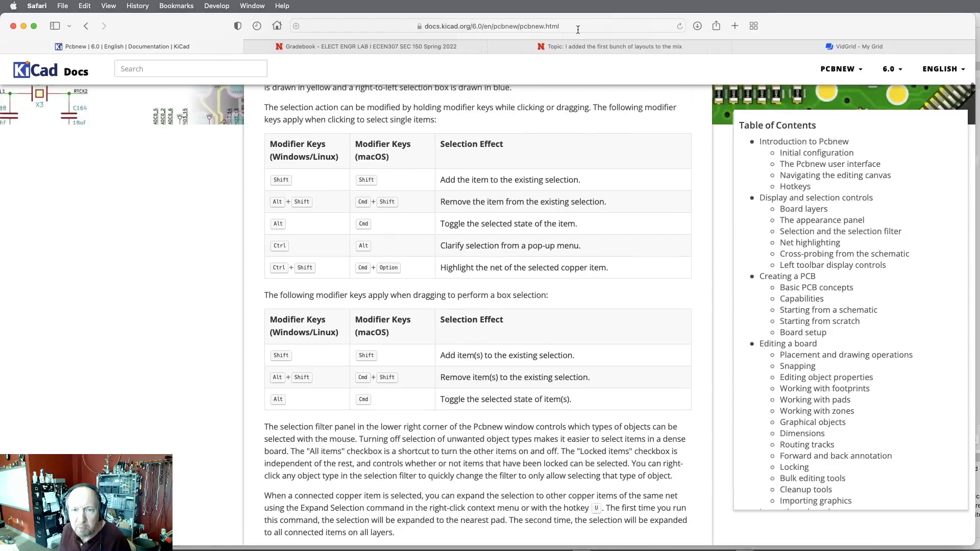
left_click(577, 29)
type("oshpark")
key("Return")
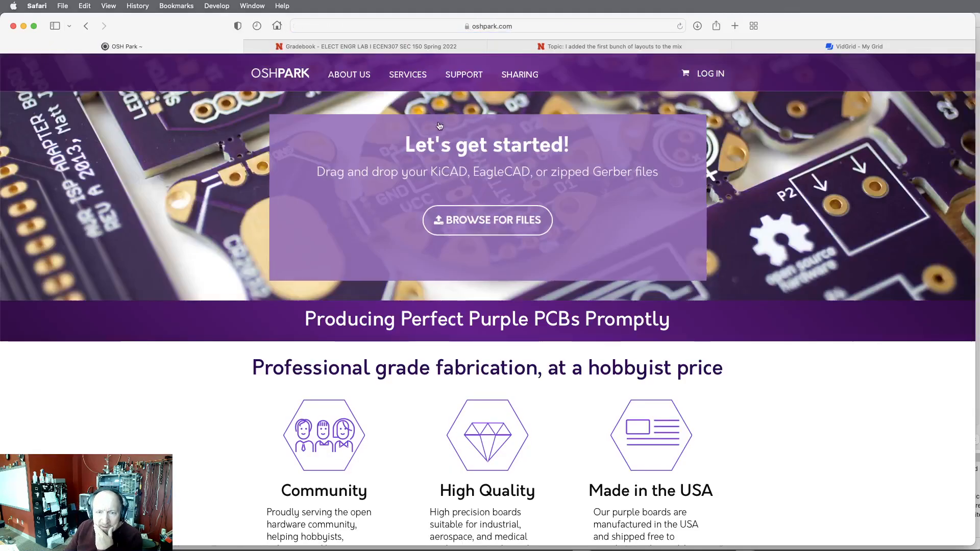
- Upload 307_S22.zip from the 22__Spring/307/stepperDrv folder to OSH Park
left_click(490, 223)
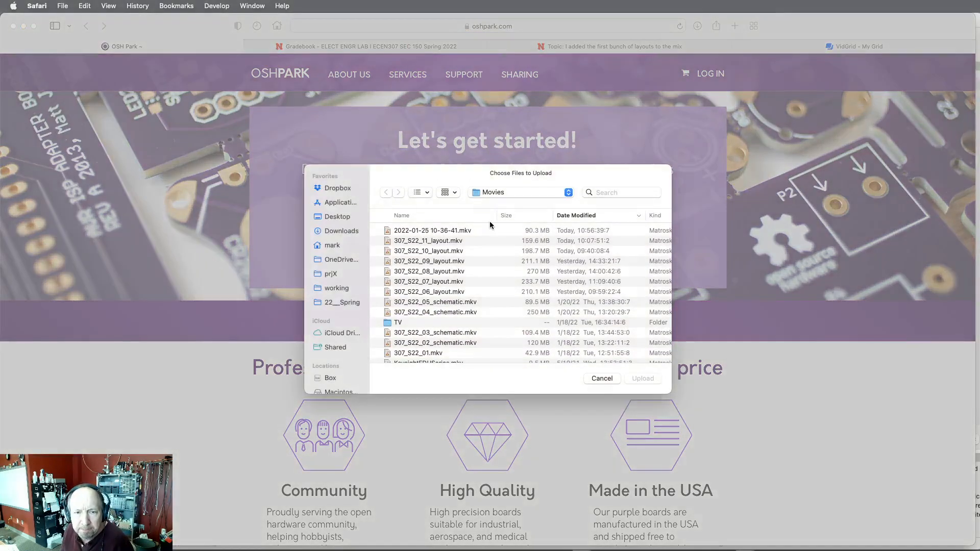
left_click(341, 302)
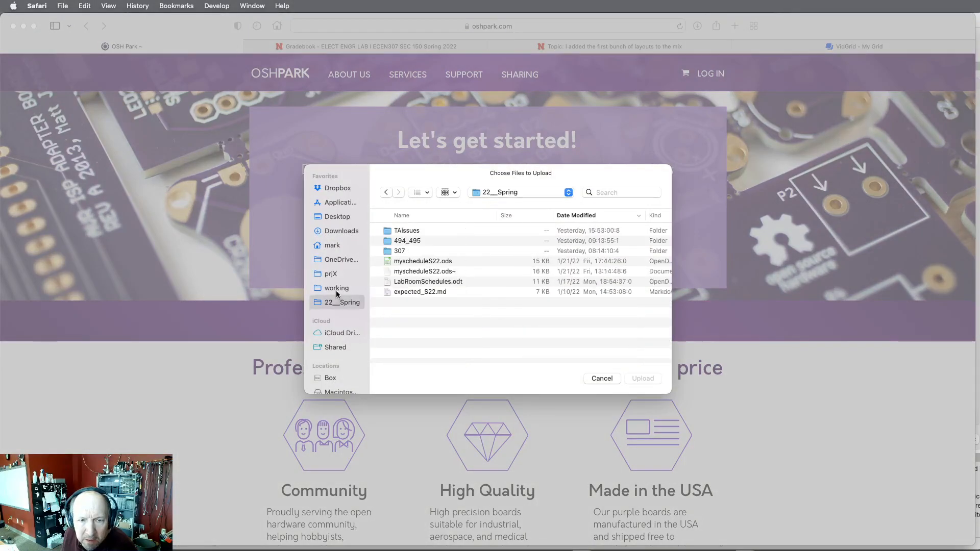
double_click(386, 251)
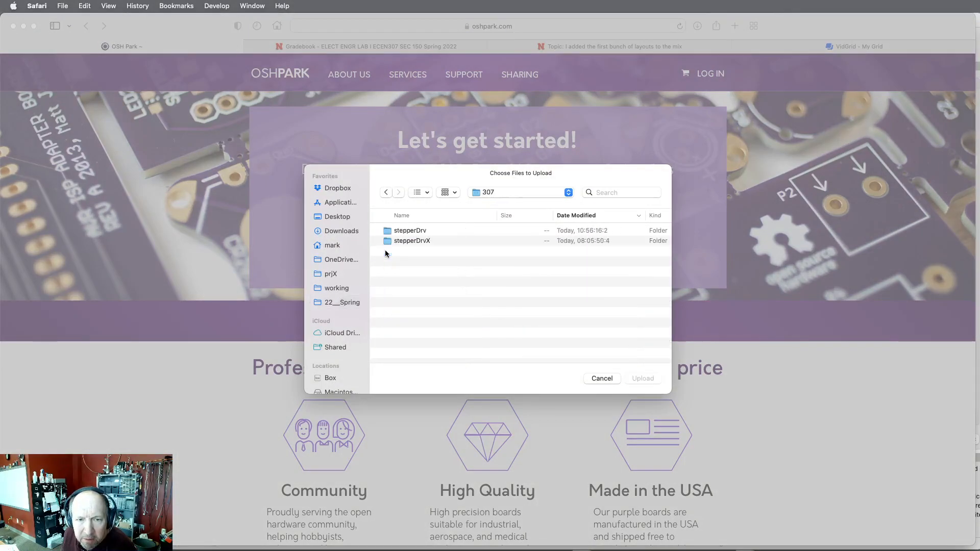
double_click(403, 233)
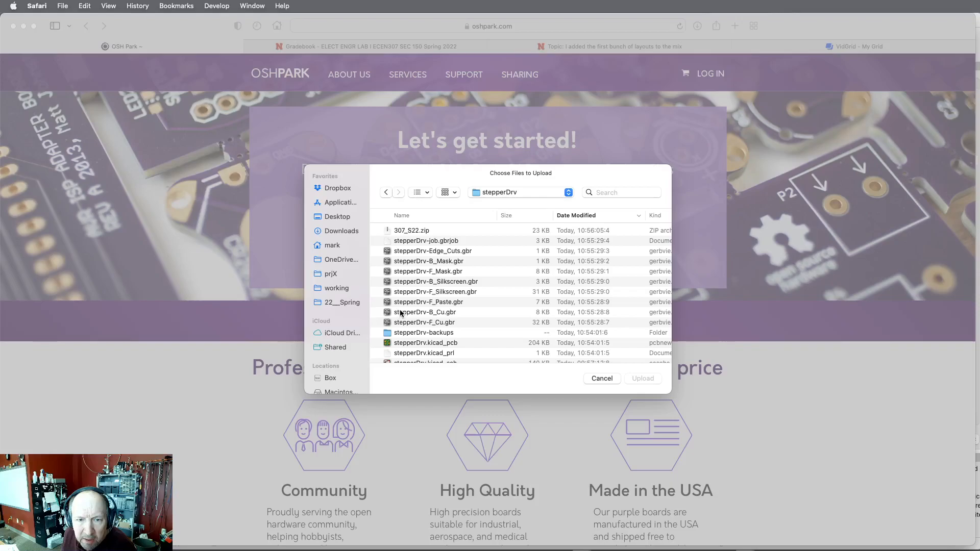
left_click(406, 231)
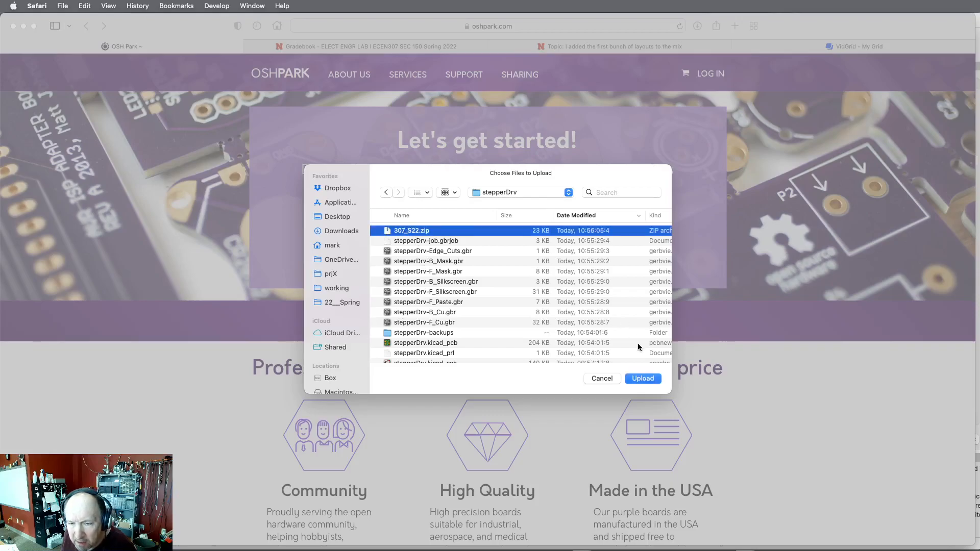
left_click(644, 376)
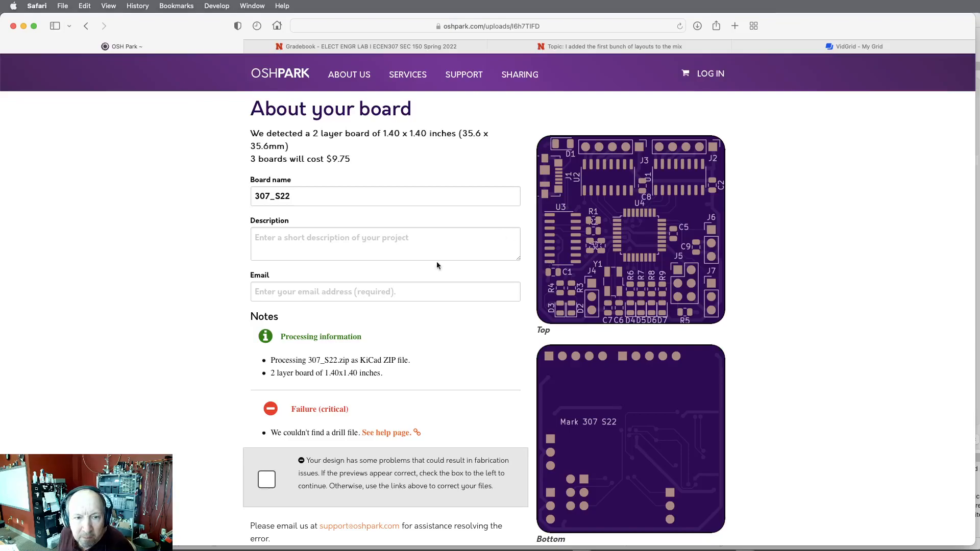
- Log in to OSH Park with the saved account e-mail and password, and decline changing the password
left_click(710, 74)
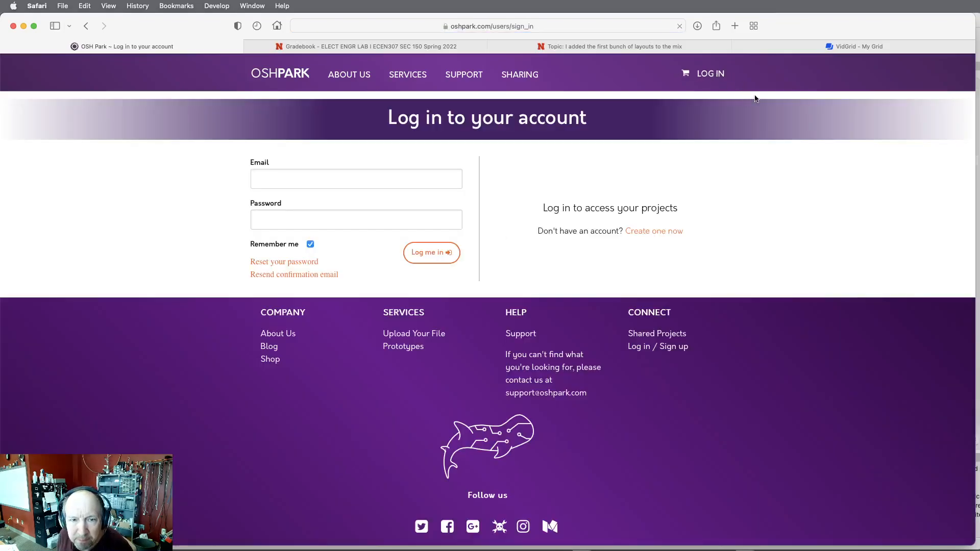
left_click(375, 178)
left_click(305, 205)
left_click(431, 253)
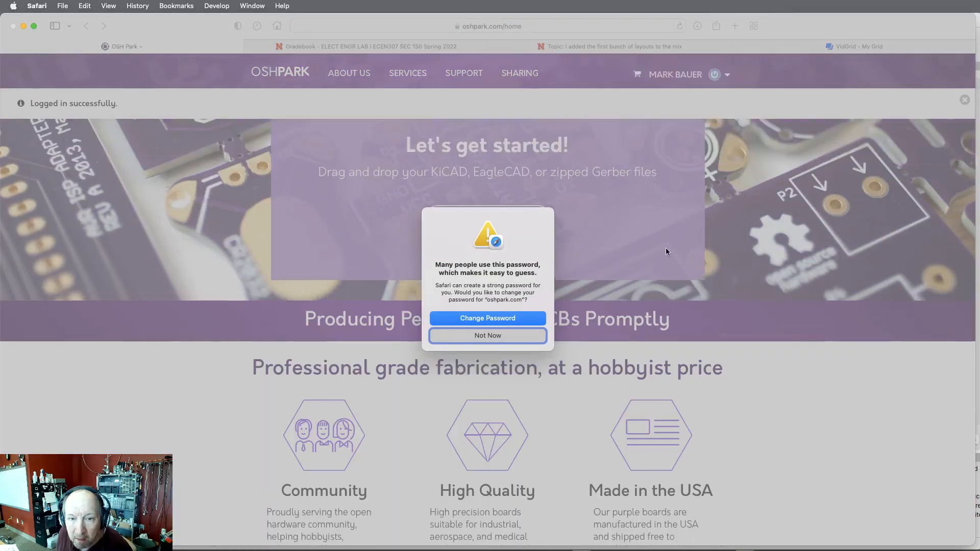
left_click(516, 333)
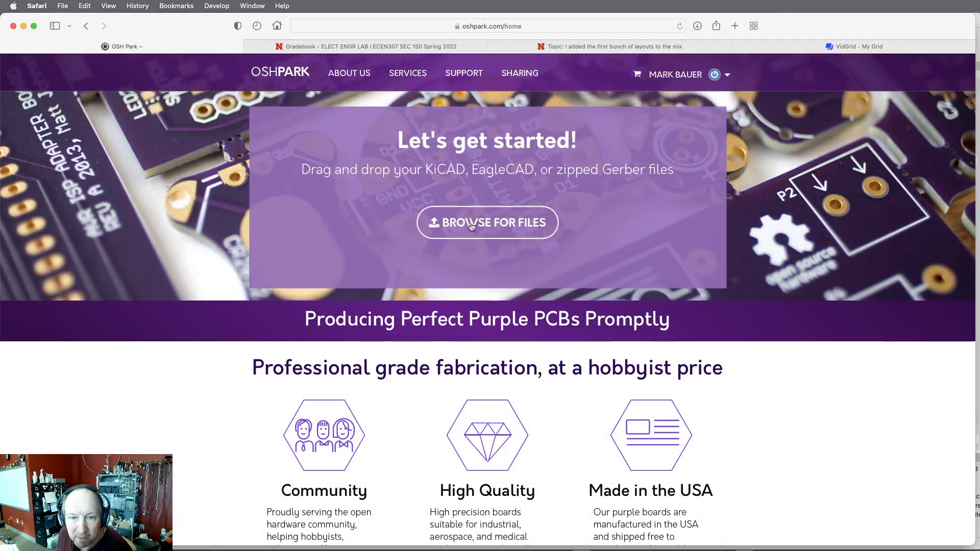
- Upload 307_S22.zip from the stepperDrv folder to OSH Park and review the processing notes
left_click(646, 215)
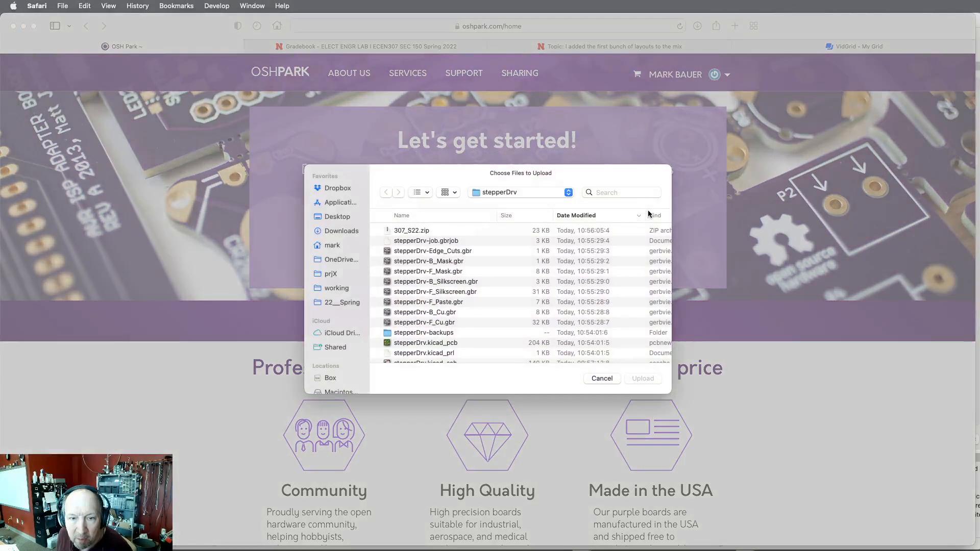
left_click(425, 232)
left_click(643, 378)
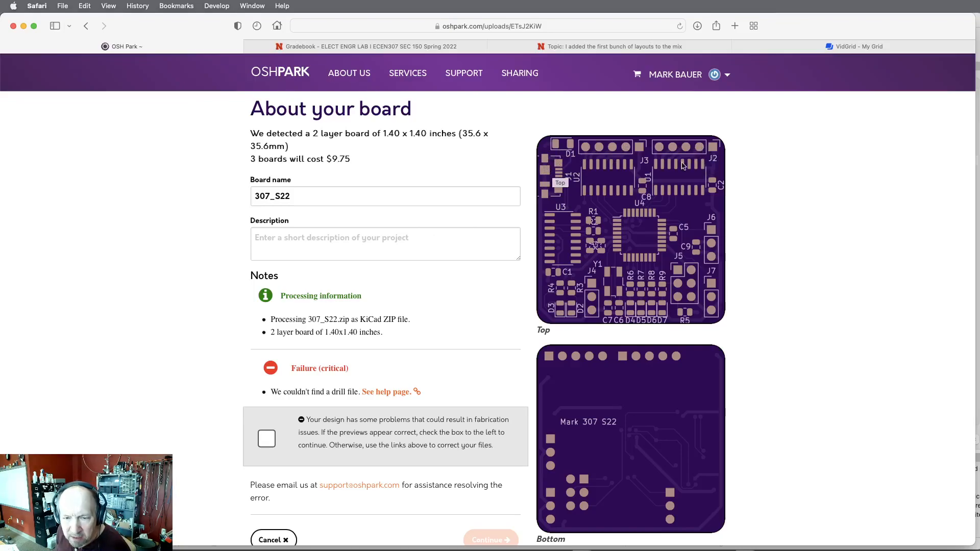
scroll(683, 166, "down", 5)
scroll(671, 165, "up", 2)
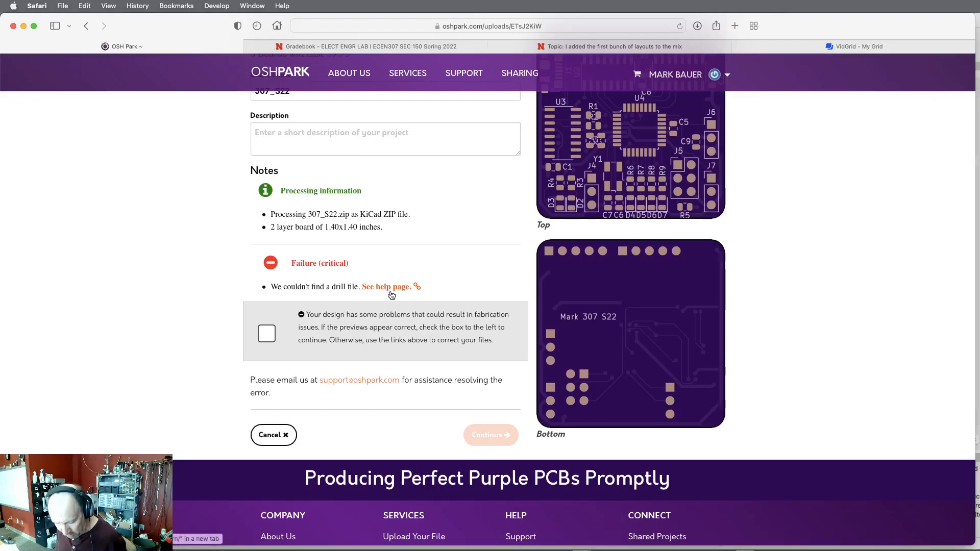
scroll(391, 295, "up", 3)
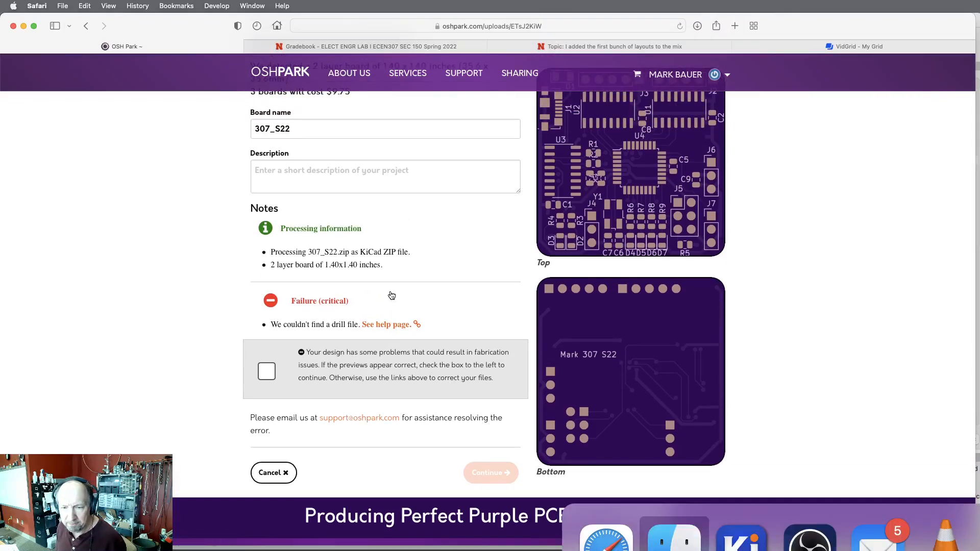
- Switch to KiCad, generate the board's Excellon drill files in inches, and close the drill and plot dialogs
key("super+Tab")
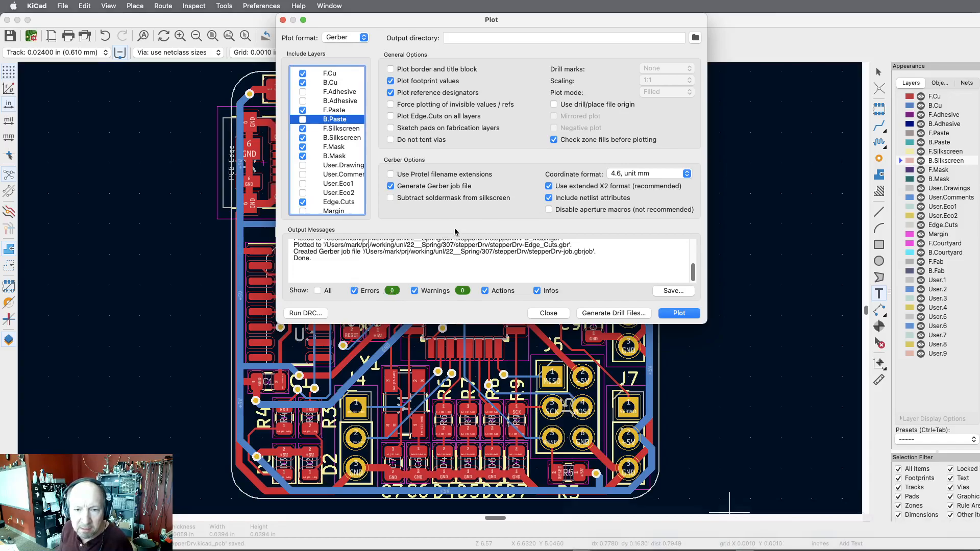
left_click(618, 314)
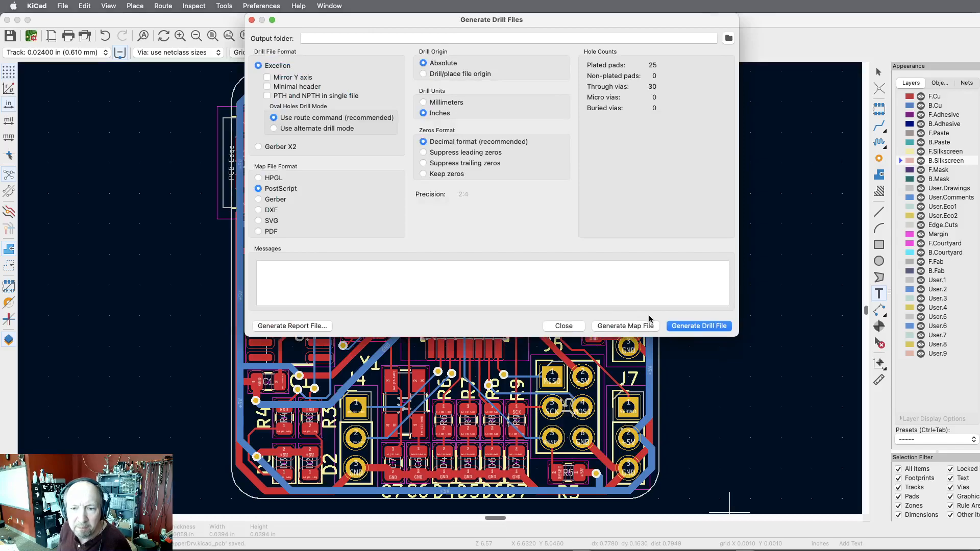
left_click(698, 326)
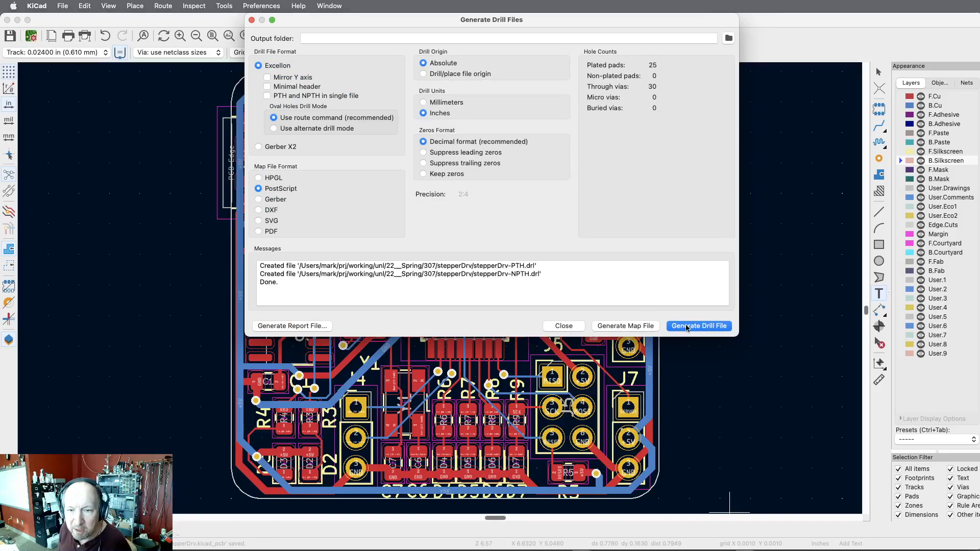
left_click(558, 329)
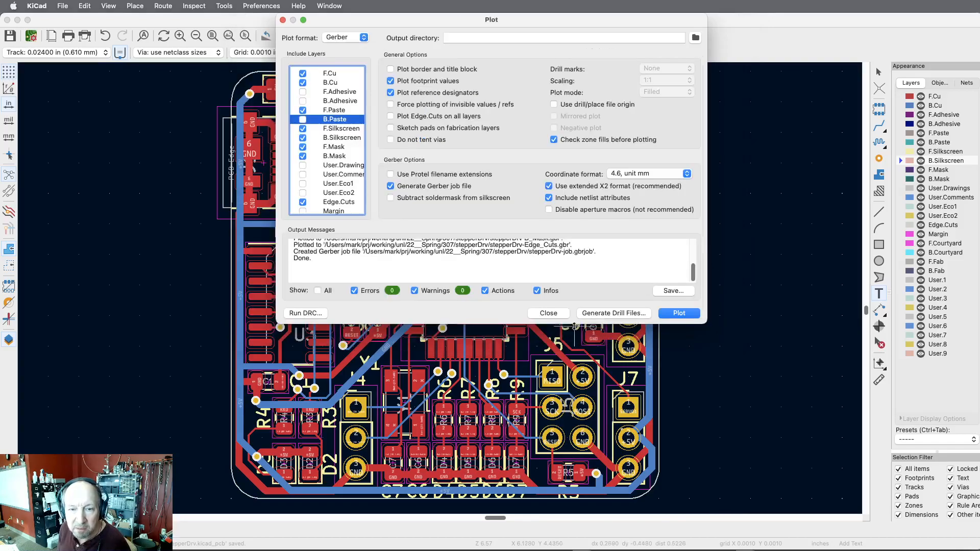
left_click(550, 314)
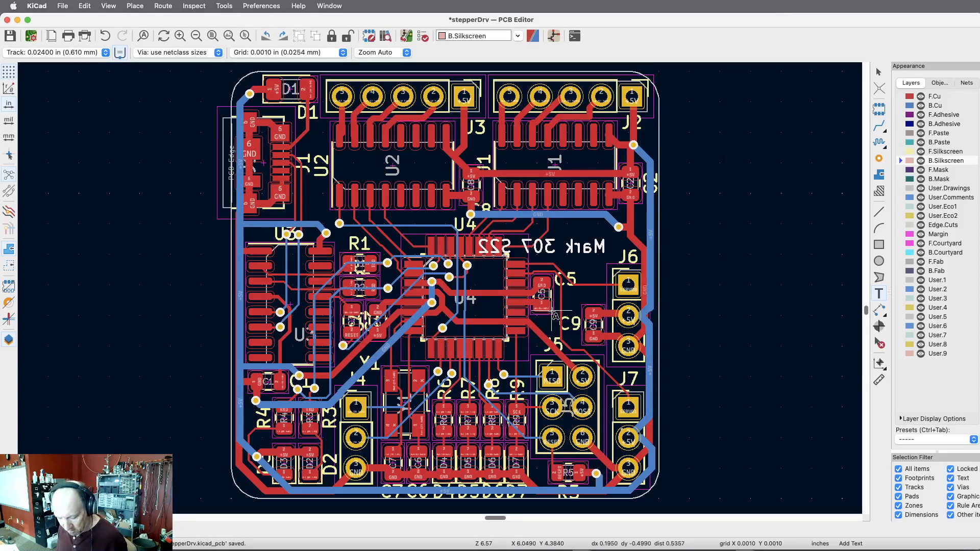
- Switch to Finder and move the old 307_S22.zip in the stepperDrv folder to the trash
key("super+Tab")
key("super+Tab")
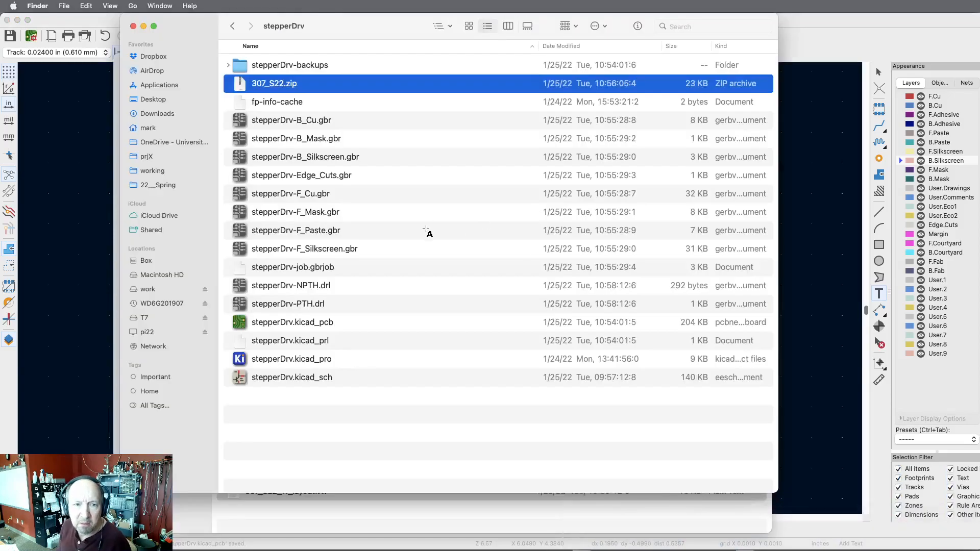
right_click(311, 89)
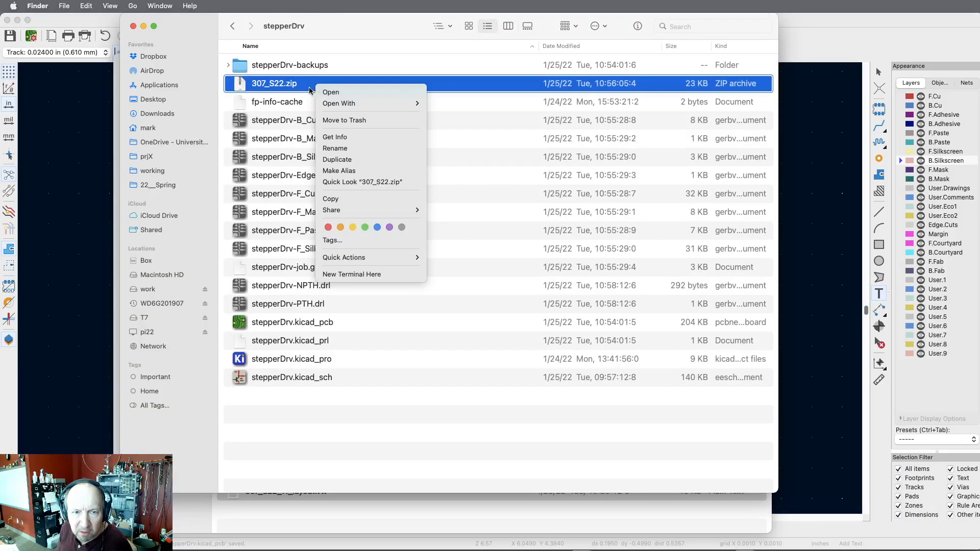
left_click(344, 120)
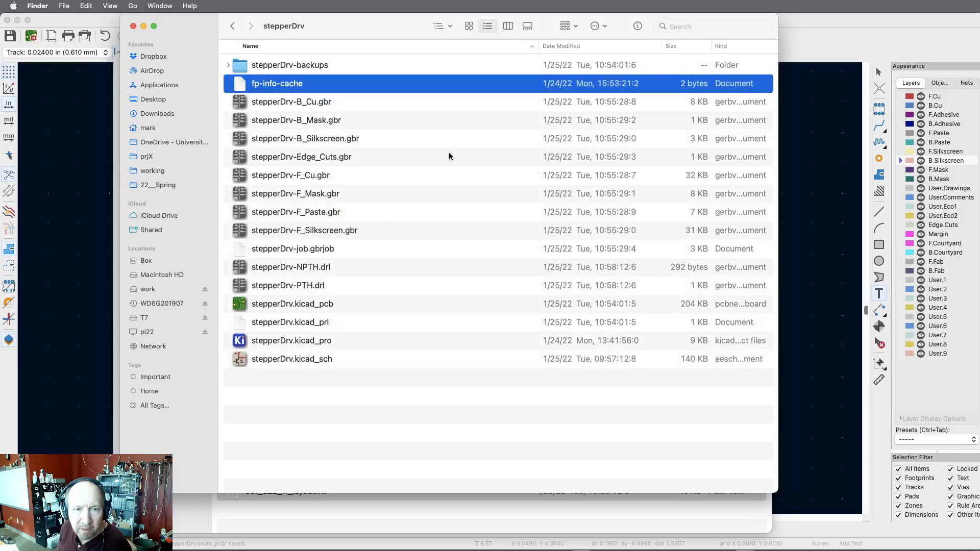
- Sort the stepperDrv folder by modification date and compress both drill files with all .gbr files, excluding stepperDrv-job.gbrjob
left_click(607, 47)
scroll(472, 143, "up", 2)
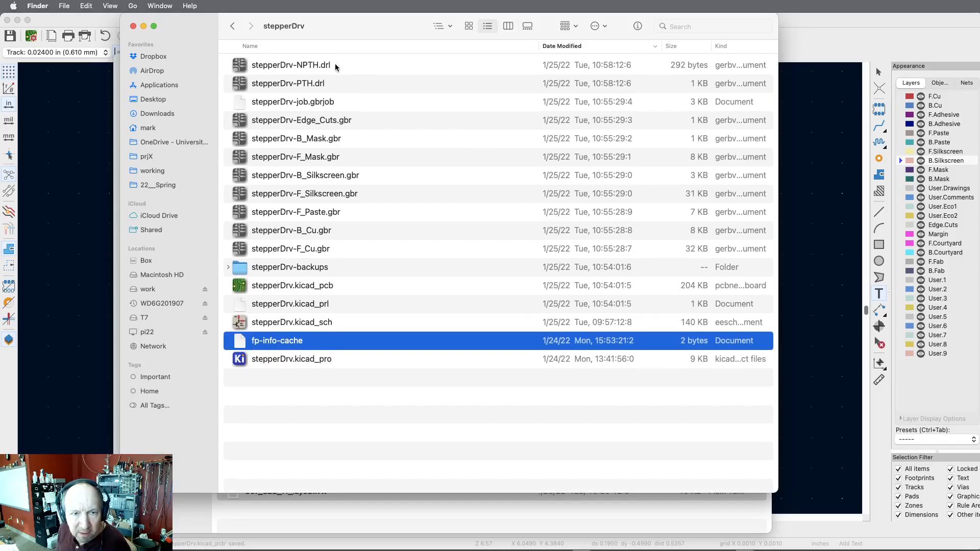
left_click(306, 67)
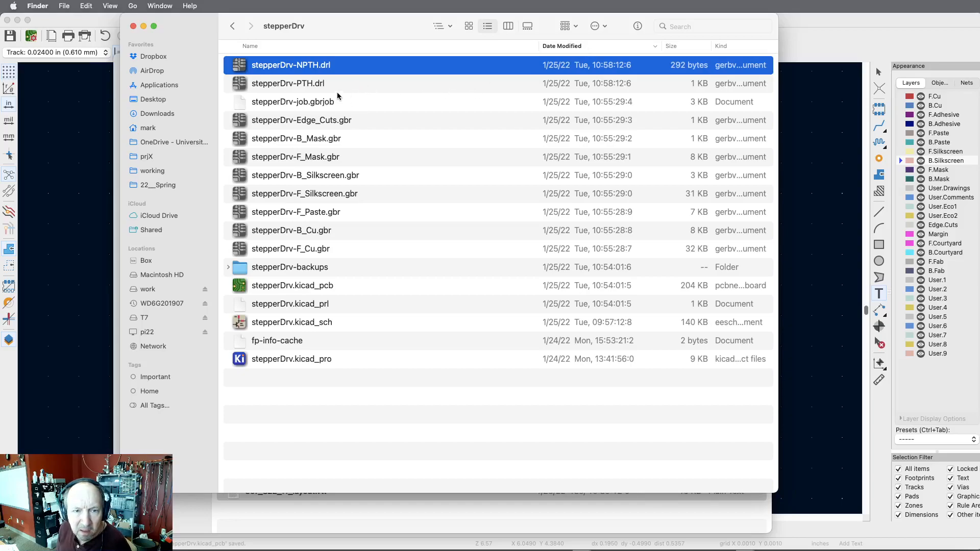
left_click(306, 253, "shift")
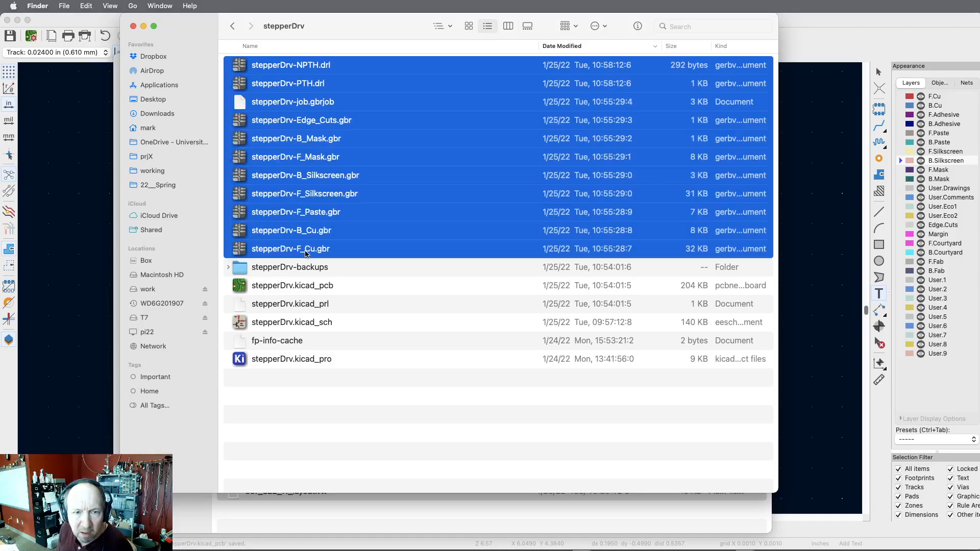
left_click(317, 105, "super")
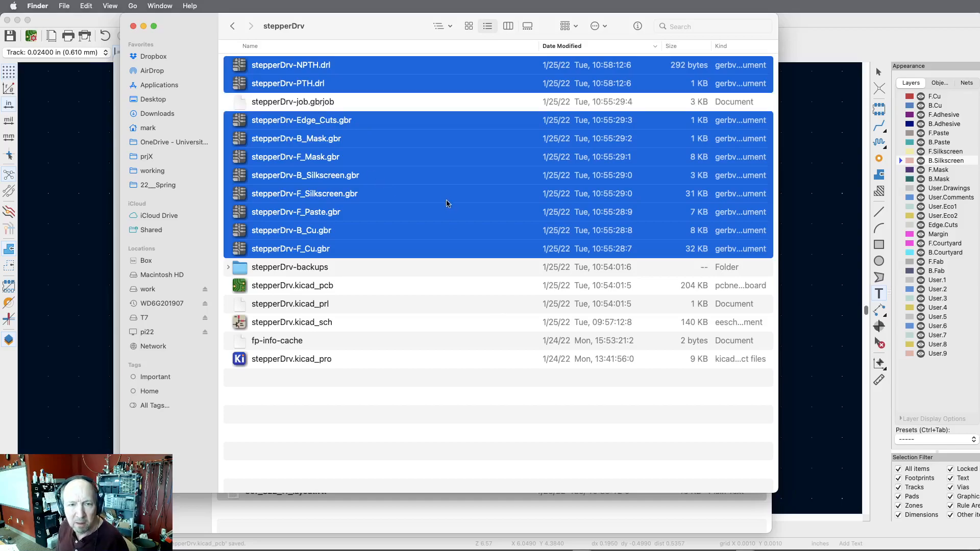
right_click(392, 157)
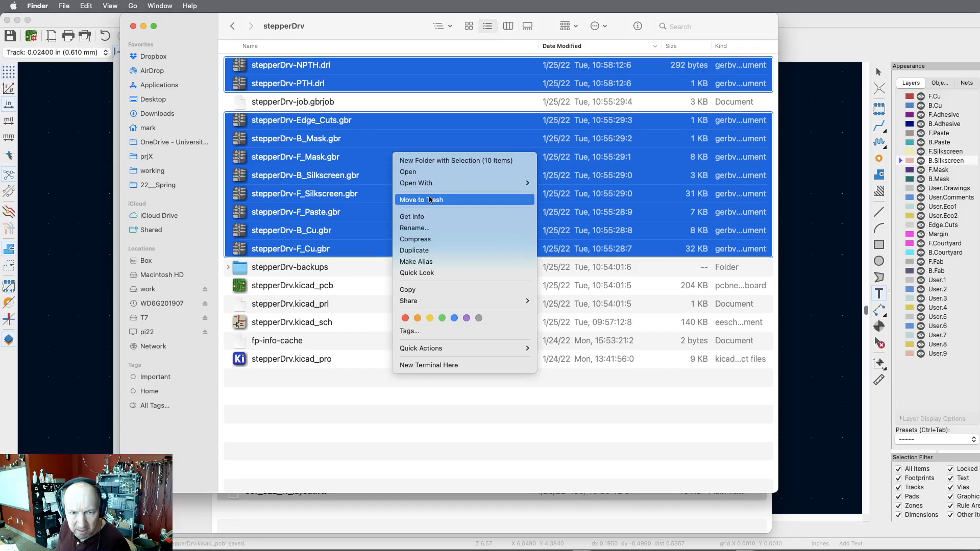
left_click(442, 239)
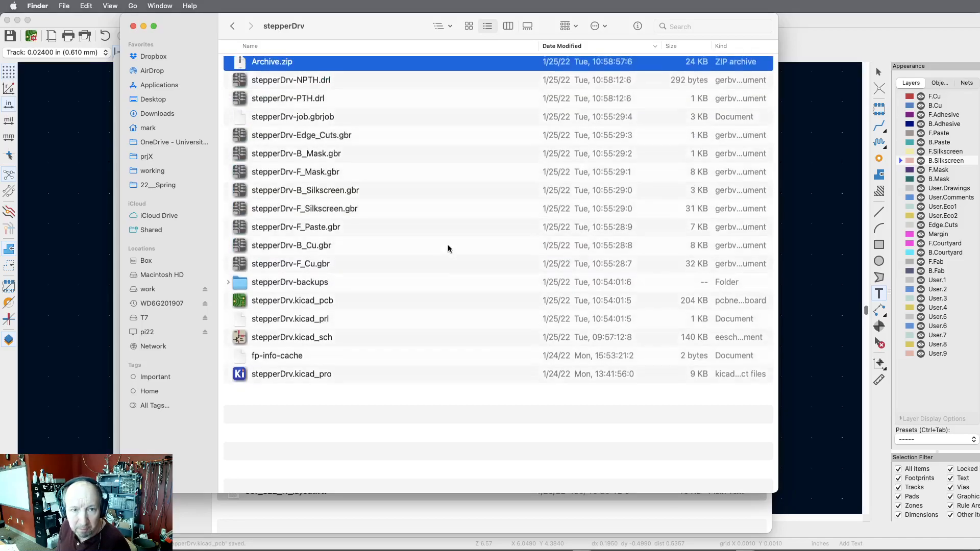
- Rename the new Archive.zip as 307_S22.zip
left_click(265, 66)
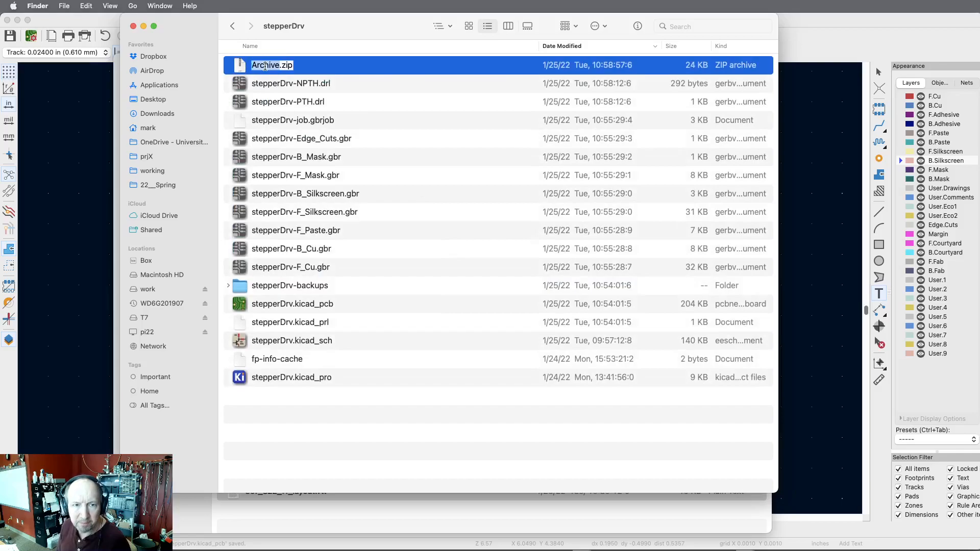
type("307_")
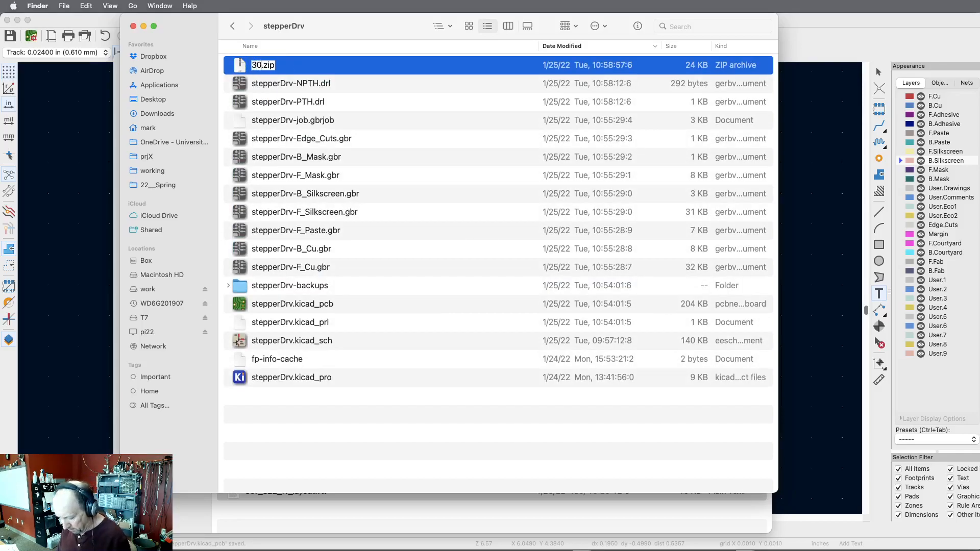
type("S22")
key("Return")
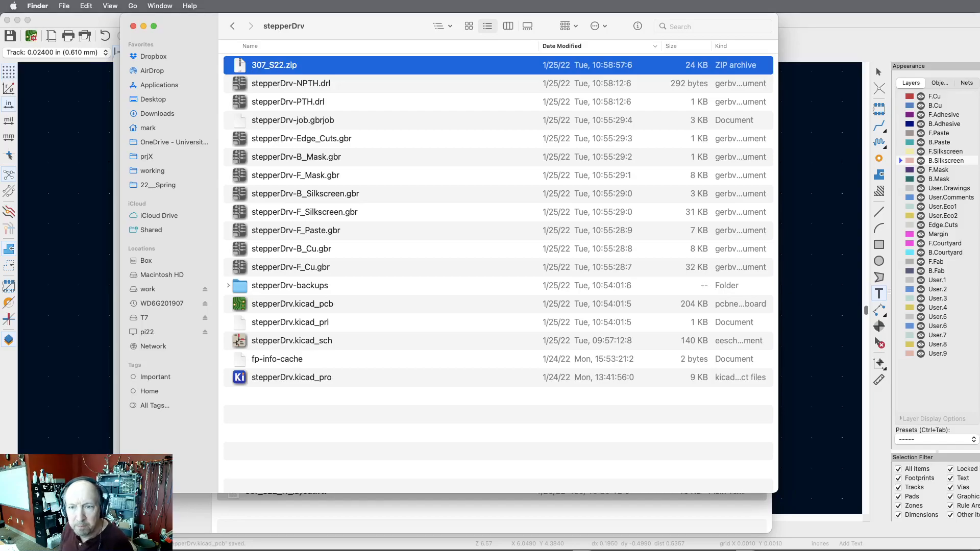
- Switch back to Safari and cancel the OSH Park upload that lacks a drill file
key("super+Tab")
key("super+Tab")
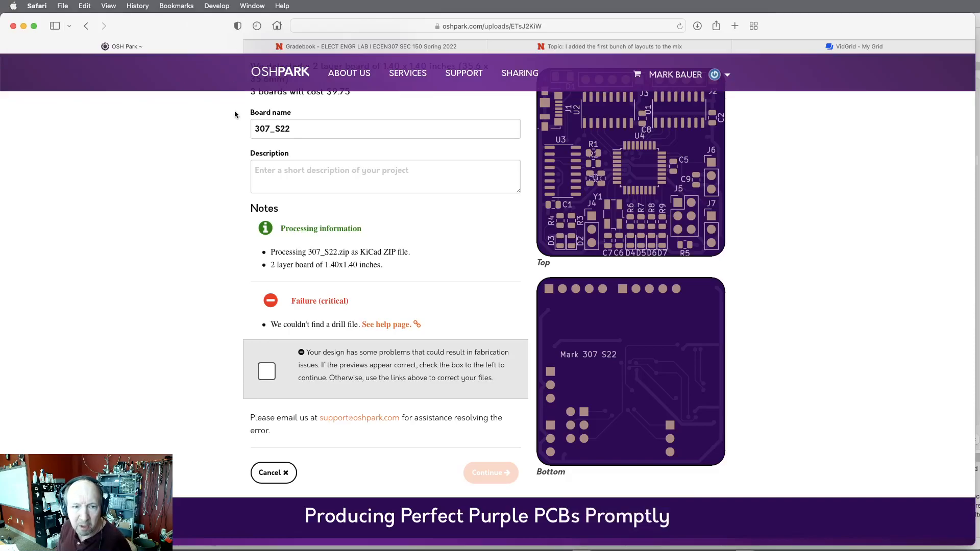
scroll(235, 113, "up", 2)
scroll(237, 110, "down", 6)
scroll(300, 151, "down", 3)
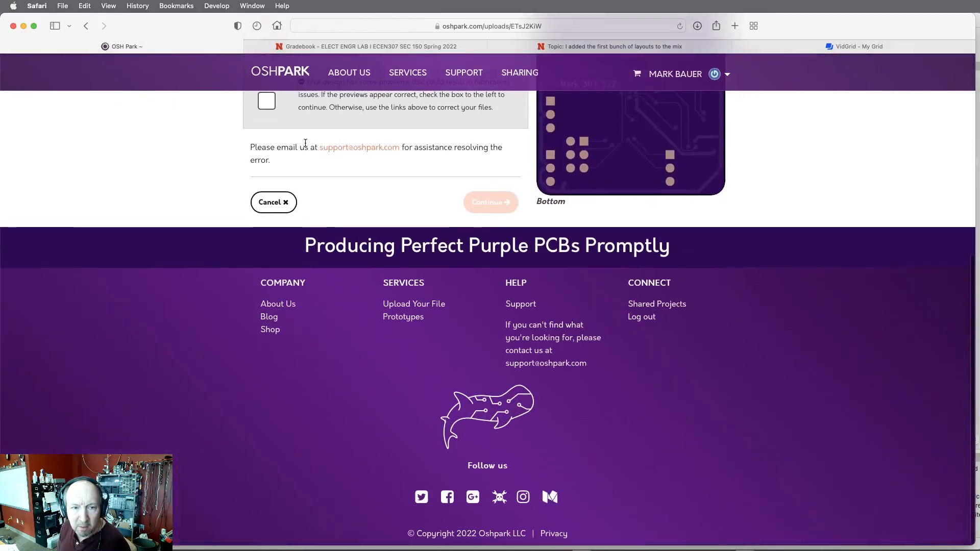
left_click(274, 201)
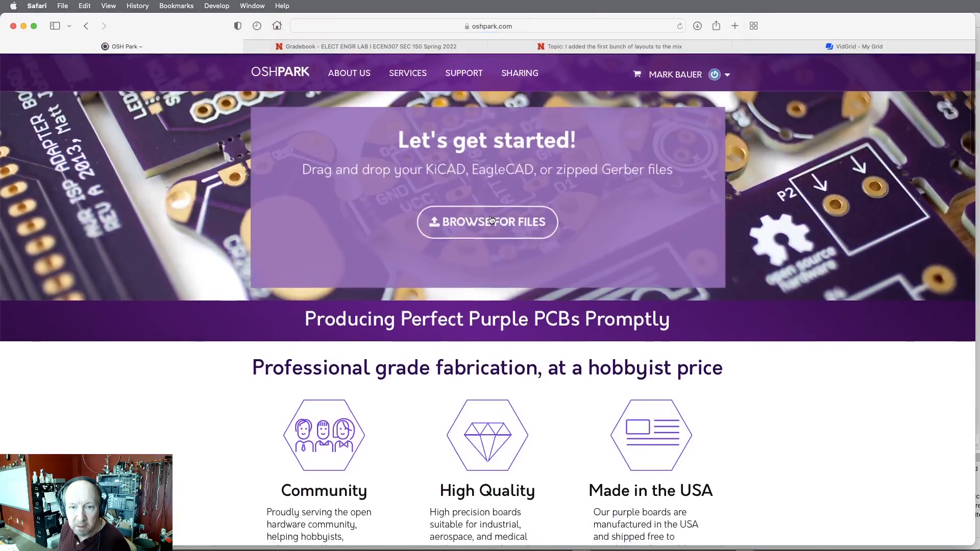
- Upload the rebuilt 307_S22.zip from the stepperDrv folder to OSH Park
left_click(490, 227)
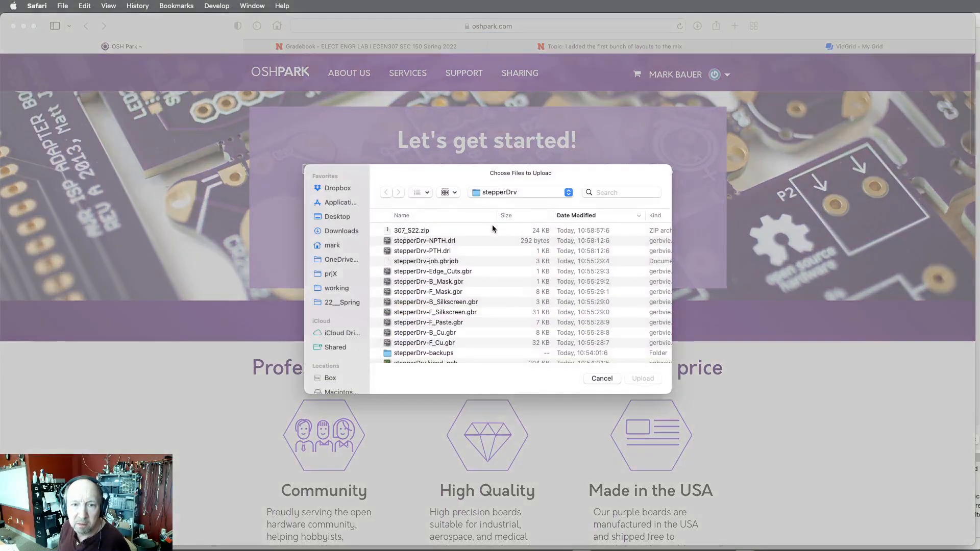
left_click(417, 232)
left_click(643, 379)
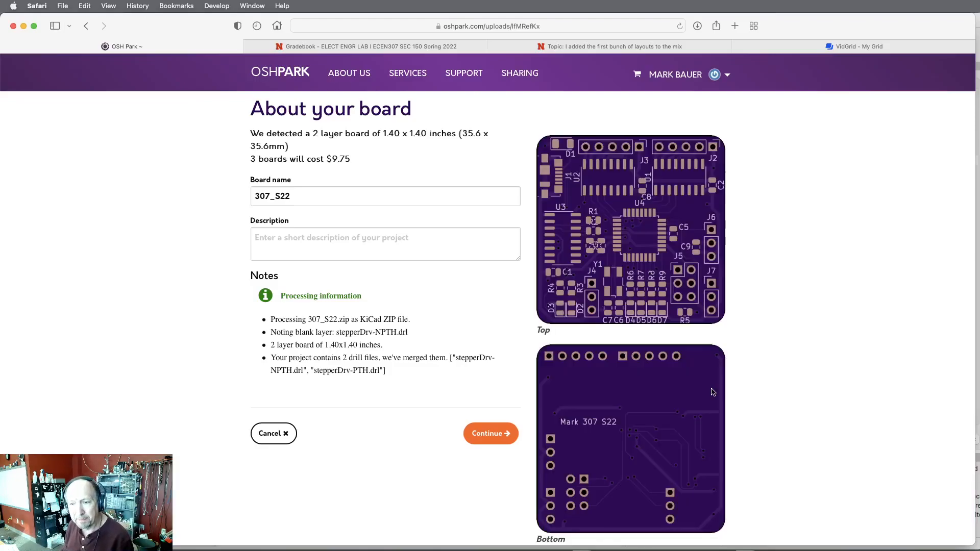
- Describe the board as "307 board 2 stepper 2 servo 4 leds" and continue to the design verification
left_click(348, 243)
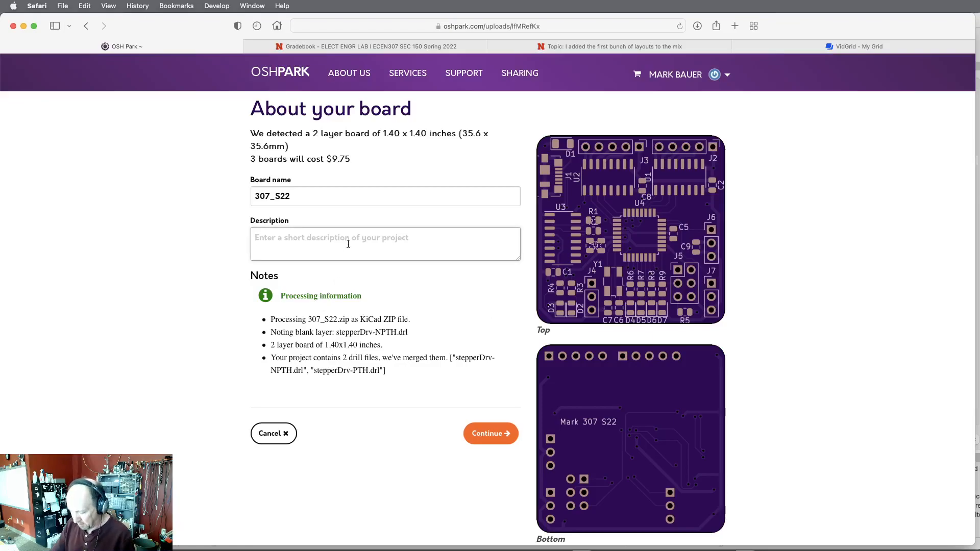
type("307 board 2 stepper")
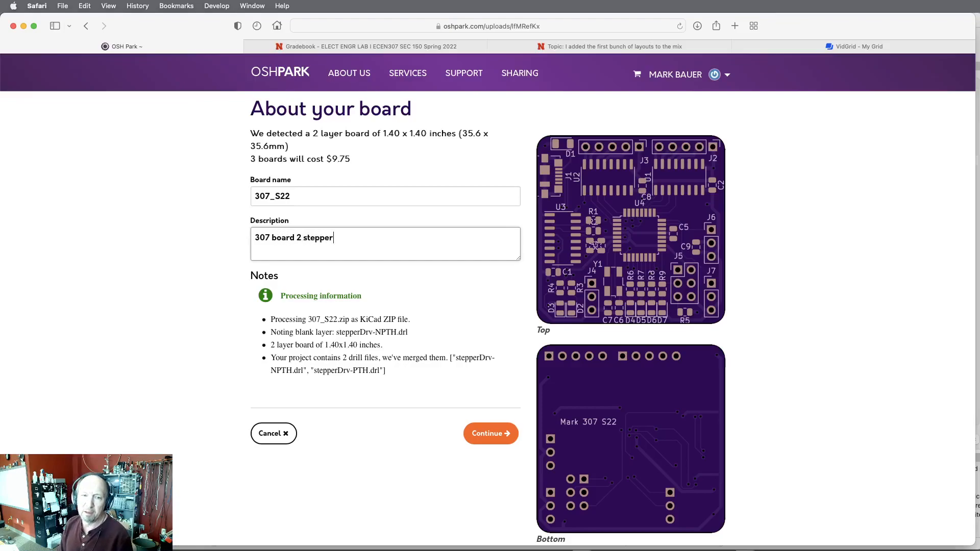
type("vo 4 leds")
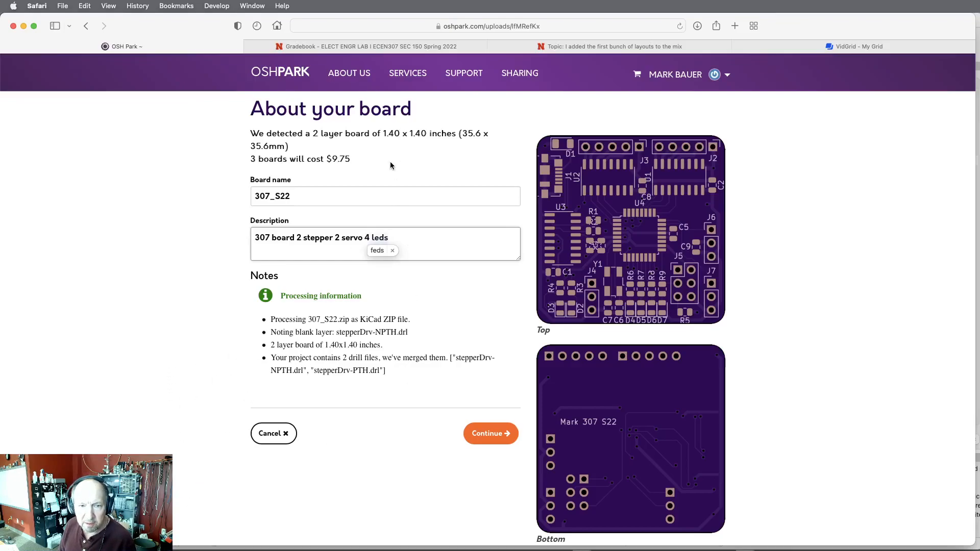
left_click(495, 437)
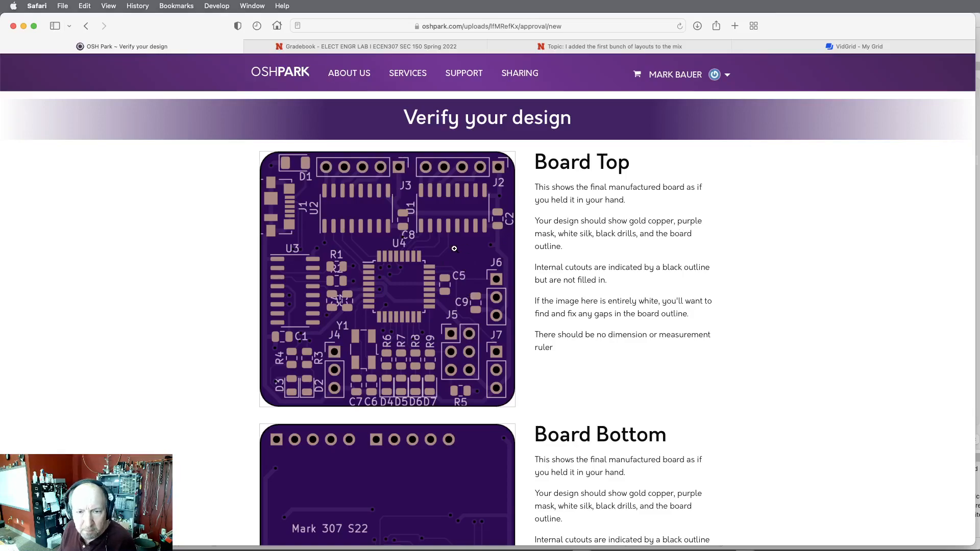
- Examine the board top and bottom, drills, solder masks, copper layers, silk screens and board outline renderings in the design verification
scroll(454, 249, "down", 5)
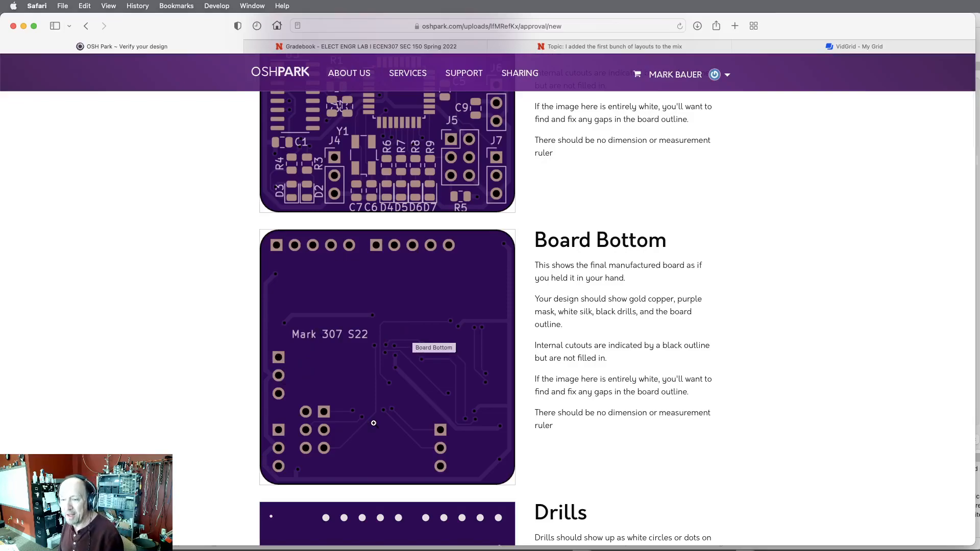
scroll(405, 325, "down", 10)
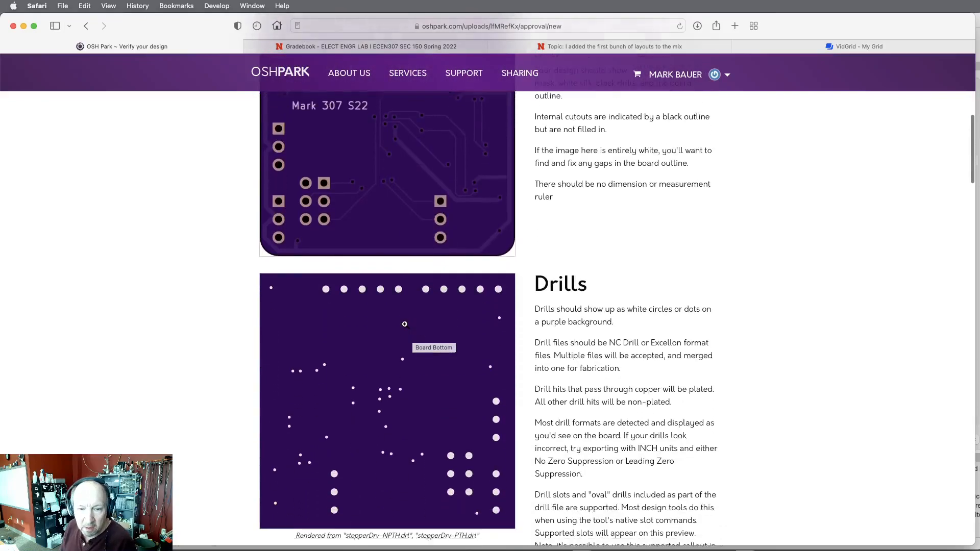
scroll(405, 324, "down", 15)
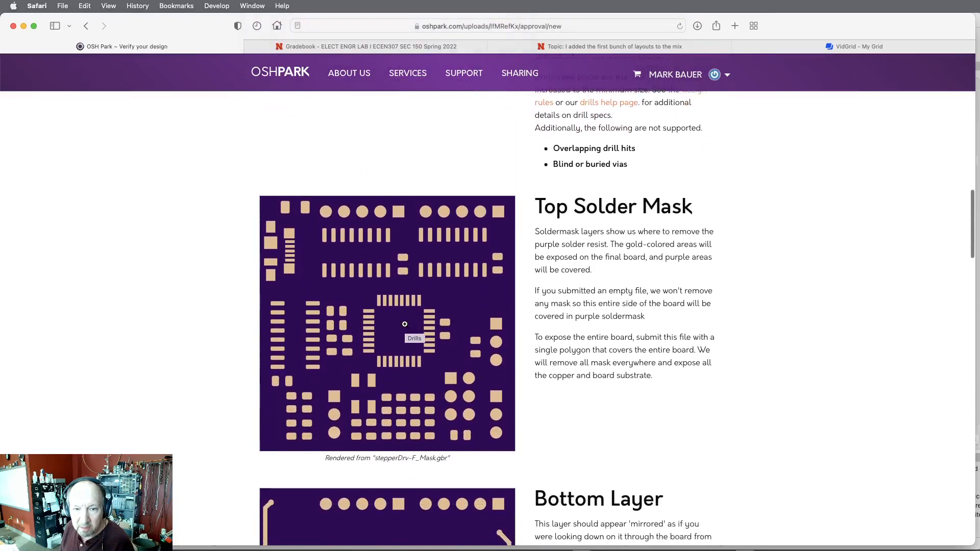
scroll(404, 325, "down", 18)
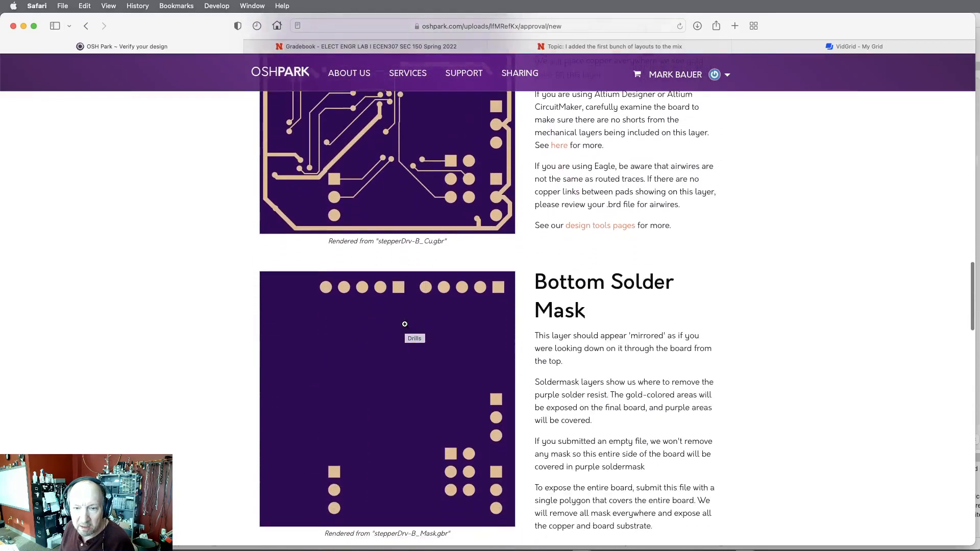
scroll(405, 324, "down", 1)
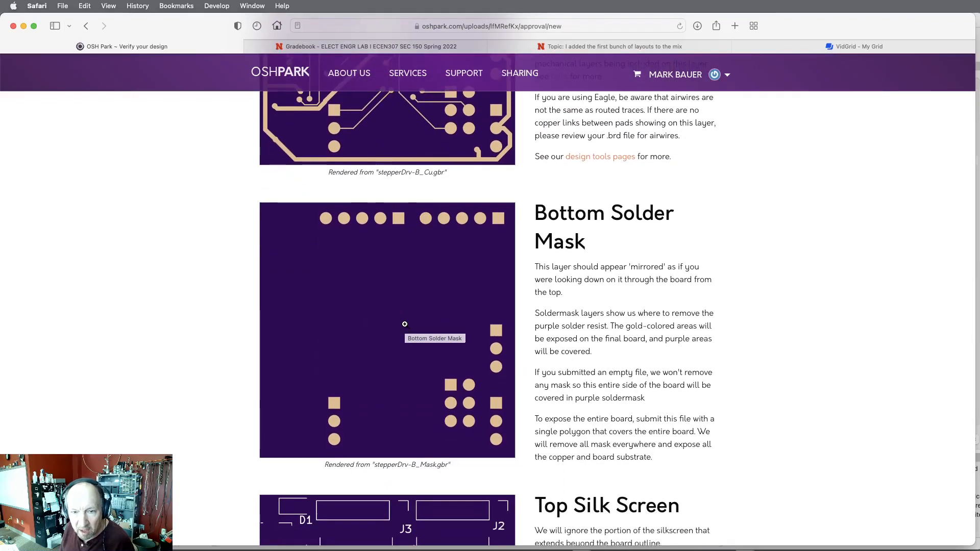
scroll(405, 325, "down", 8)
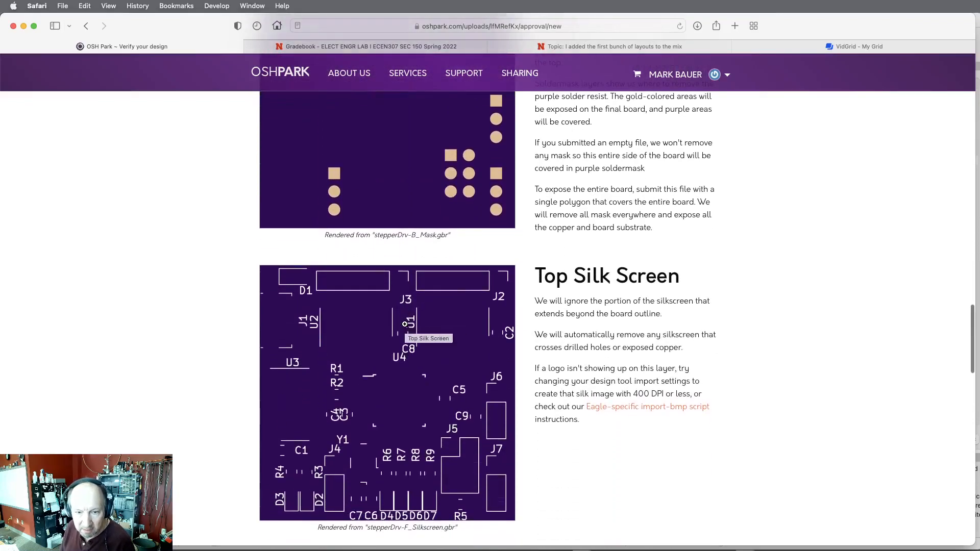
scroll(309, 420, "down", 1)
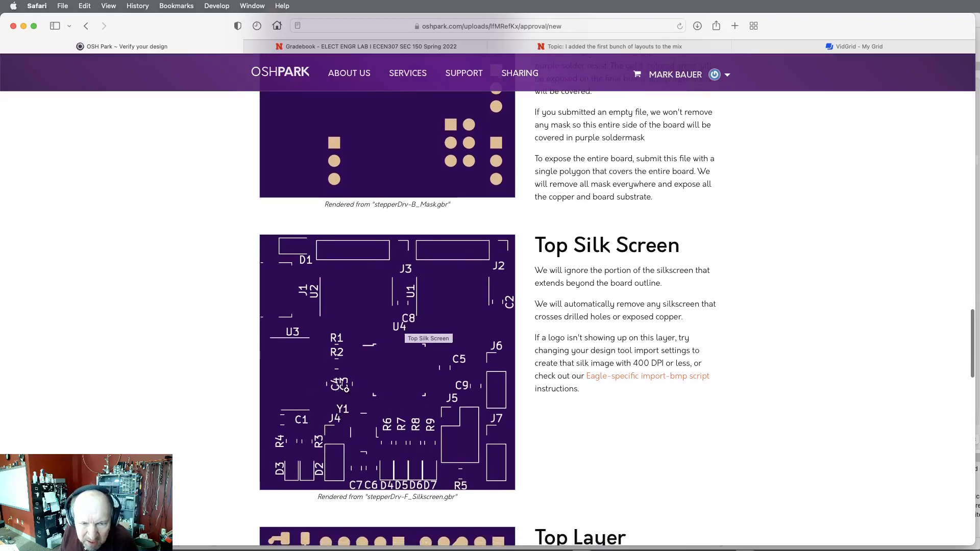
scroll(365, 394, "down", 10)
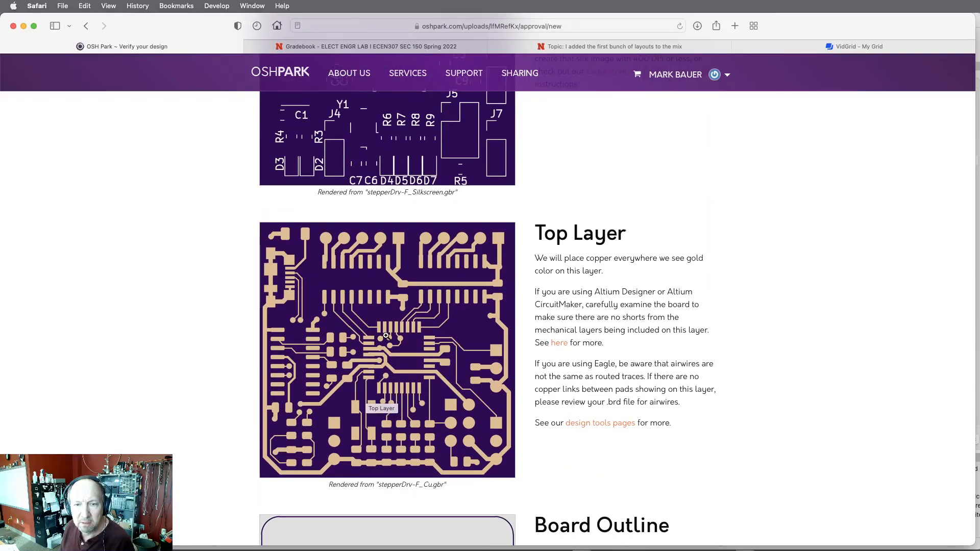
scroll(386, 336, "down", 2)
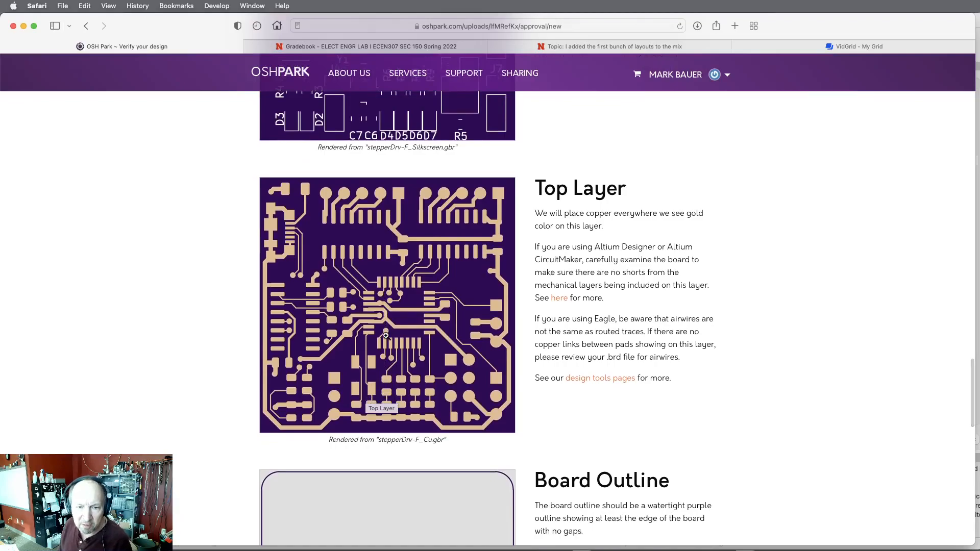
scroll(386, 336, "down", 5)
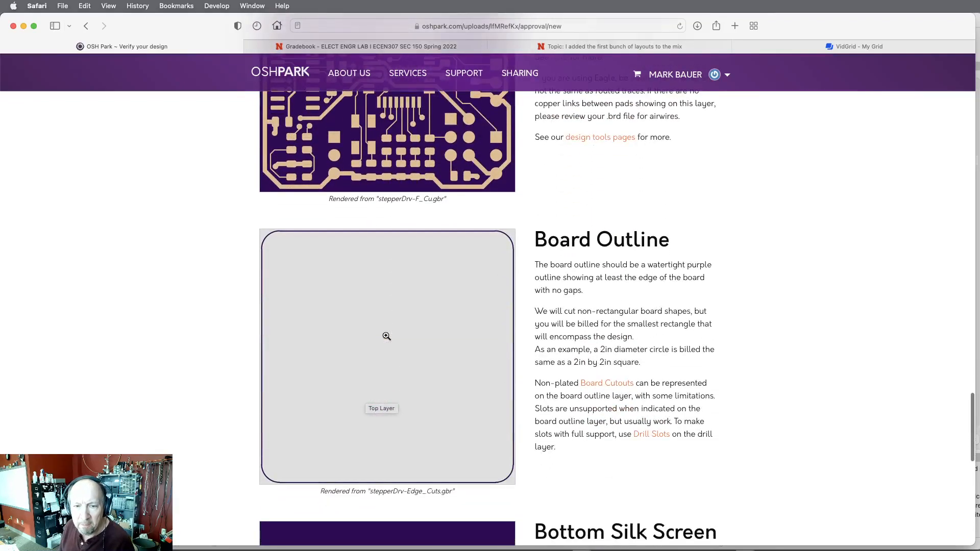
scroll(463, 396, "down", 7)
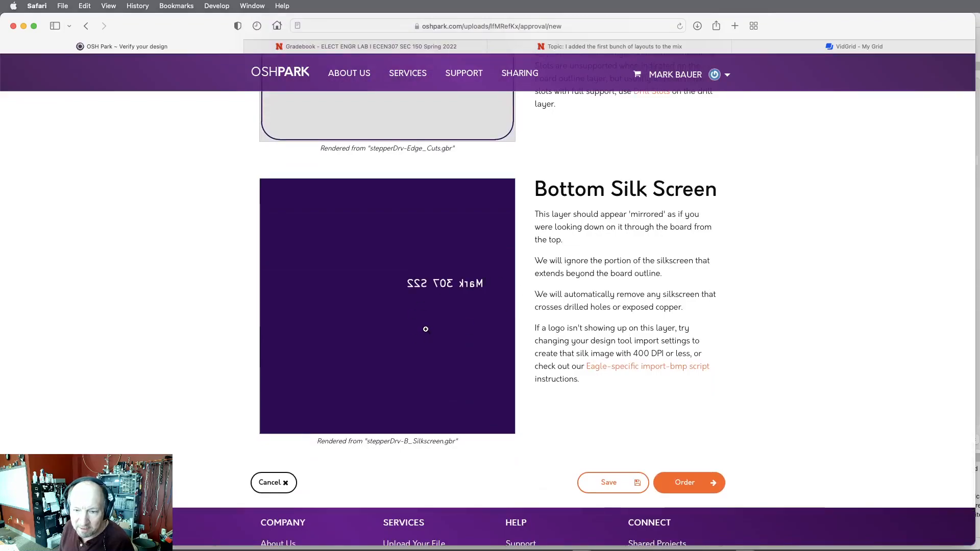
- Order the 307_S22 board and proceed from the cart to checkout without any extra service options
left_click(693, 483)
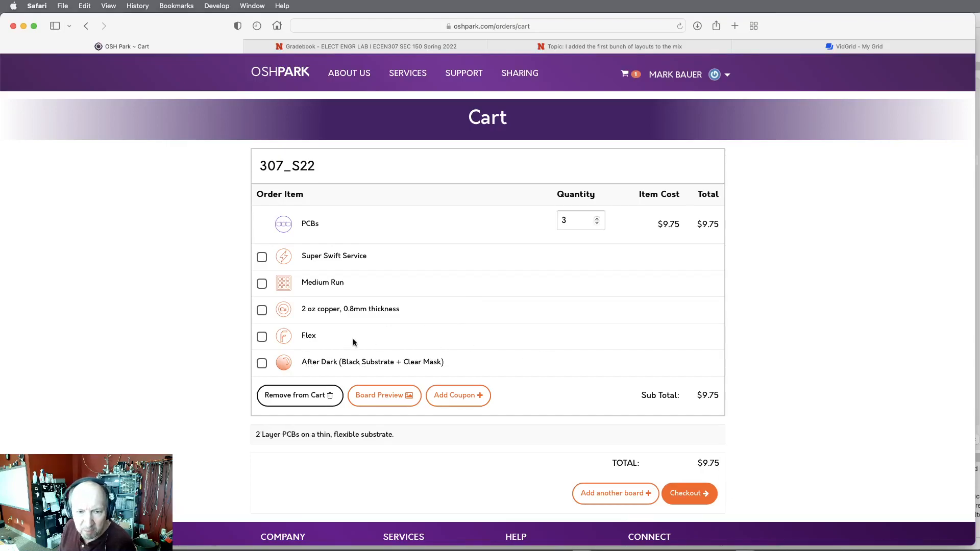
scroll(396, 329, "down", 1)
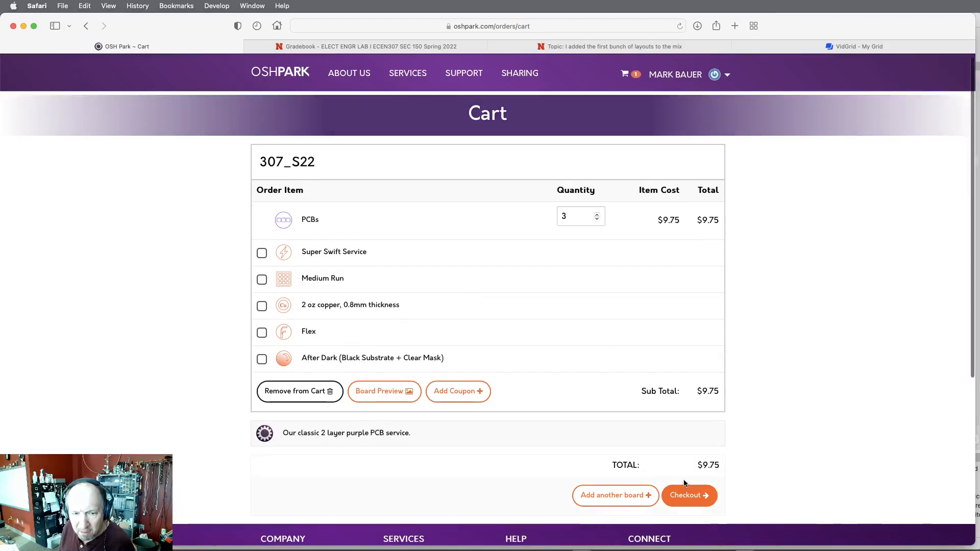
scroll(705, 477, "down", 2)
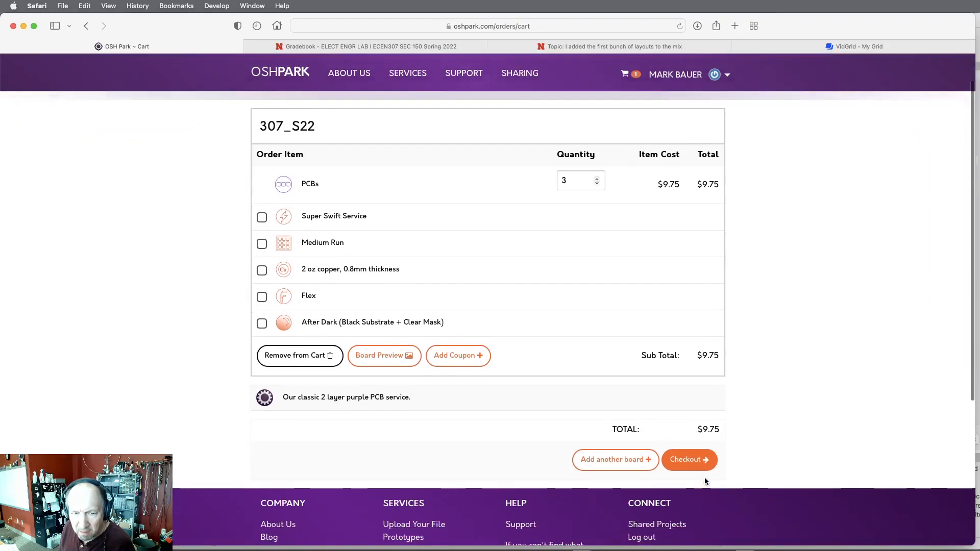
left_click(689, 460)
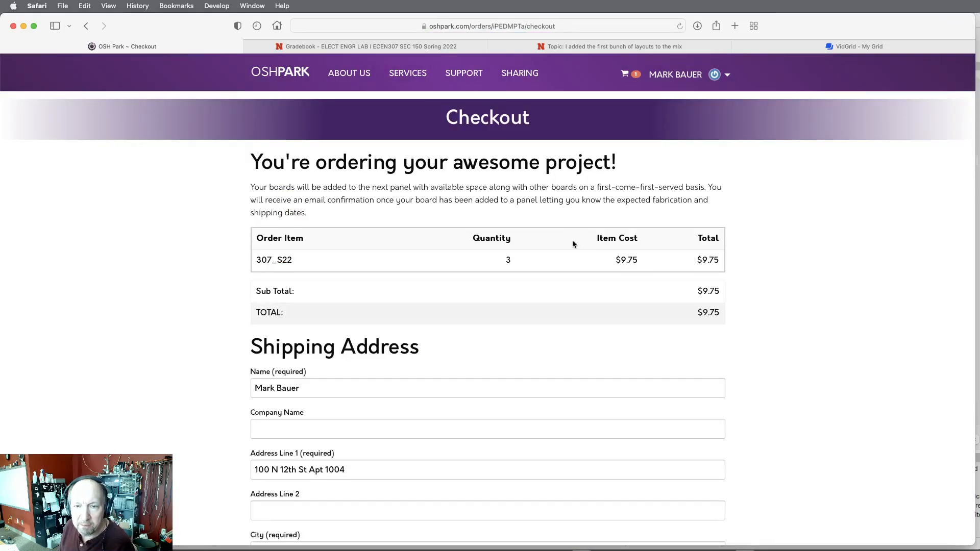
- Review the shipping address and the USPS Free Shipping selection, and complete the order
scroll(567, 250, "down", 2)
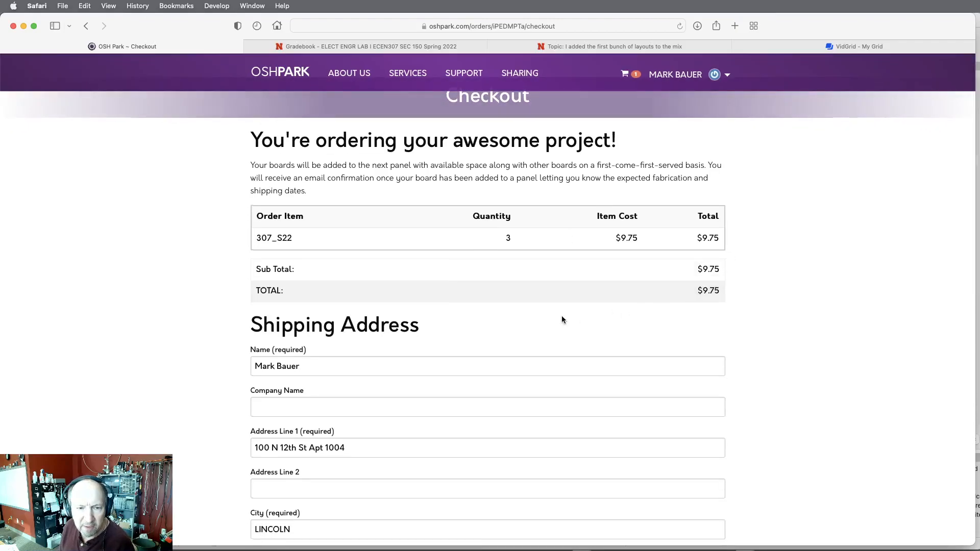
scroll(563, 320, "down", 3)
scroll(329, 341, "down", 10)
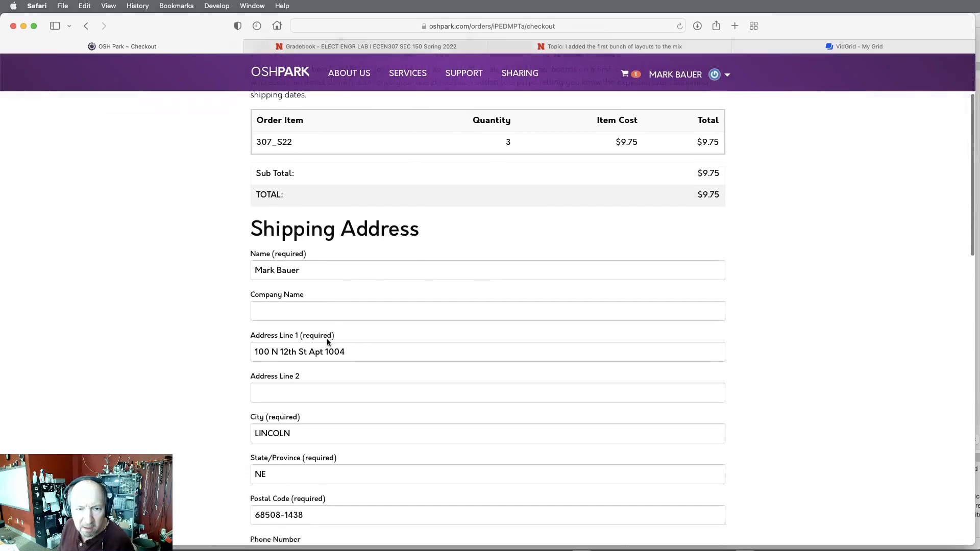
scroll(328, 342, "down", 14)
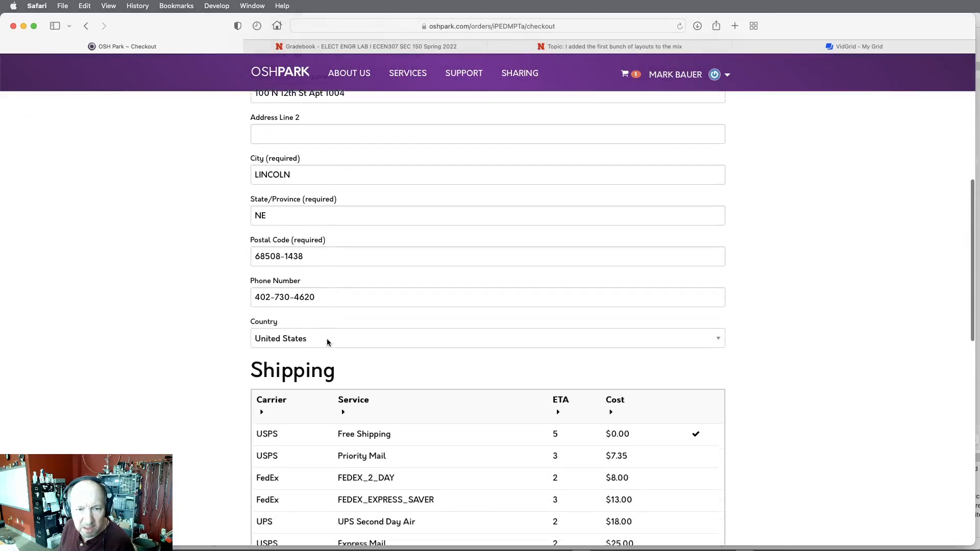
scroll(328, 340, "down", 6)
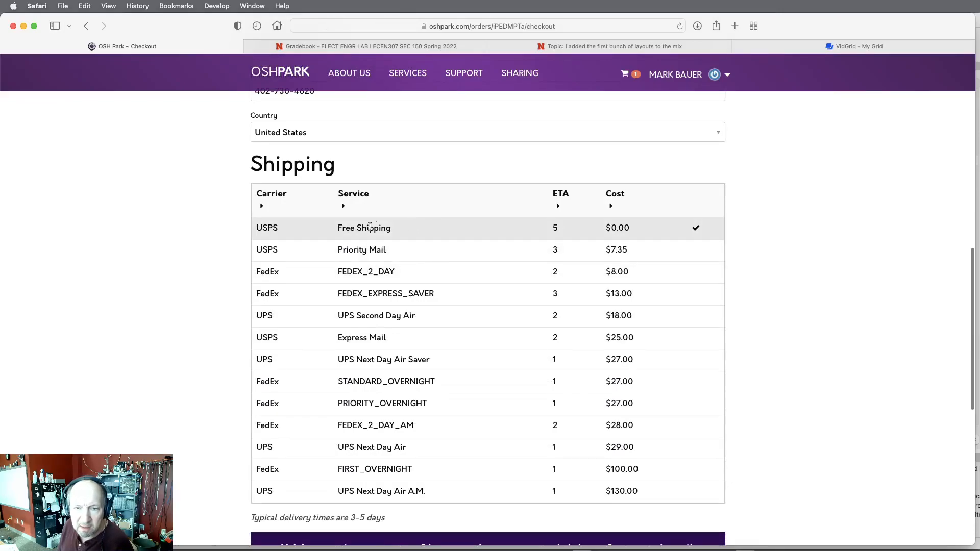
scroll(500, 281, "down", 1)
scroll(500, 281, "down", 15)
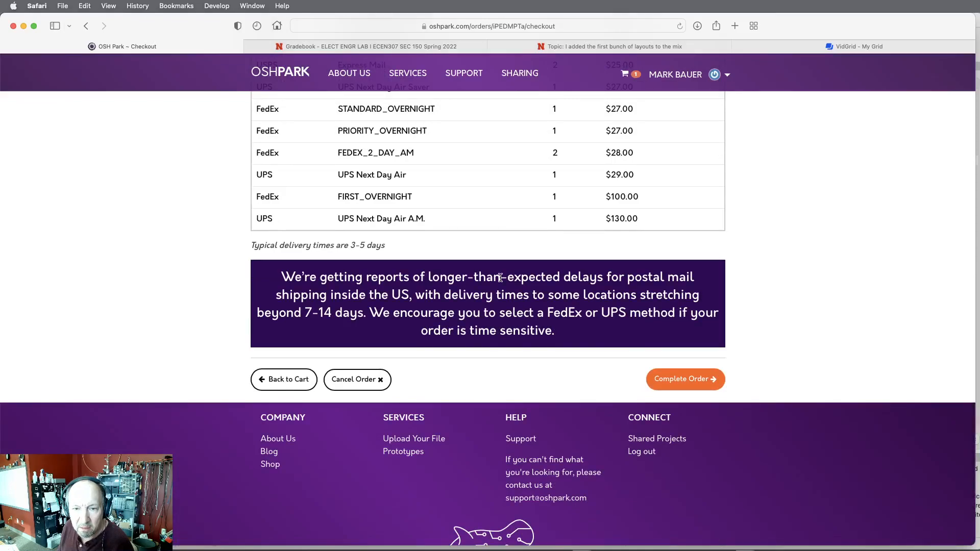
left_click(687, 383)
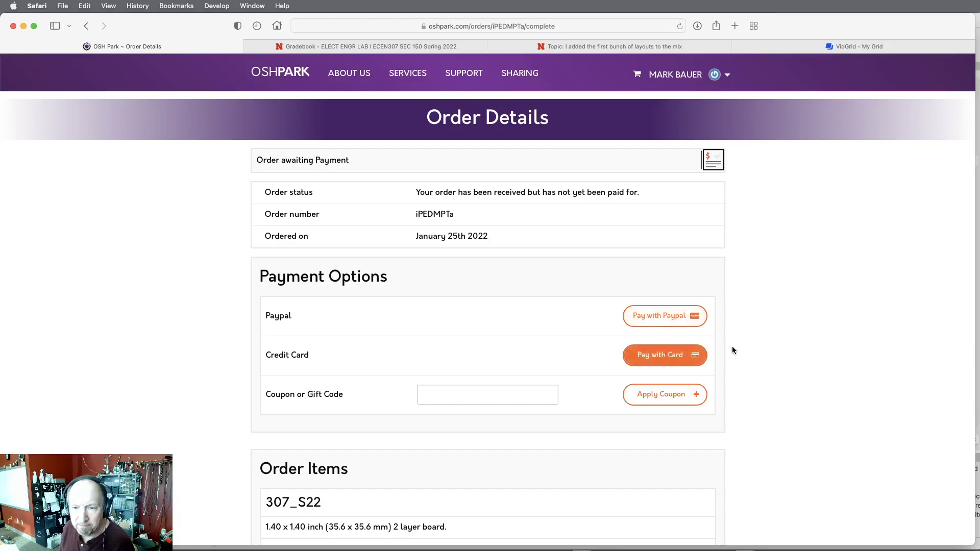
- Review the order items and pay the $9.75 with the existing credit card on file
scroll(838, 334, "down", 5)
scroll(838, 337, "down", 3)
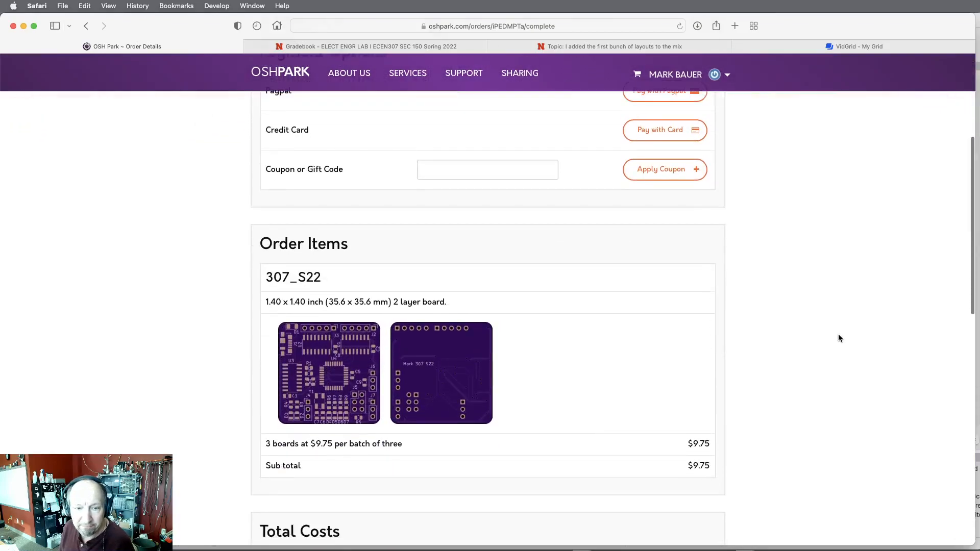
scroll(838, 337, "up", 5)
left_click(683, 285)
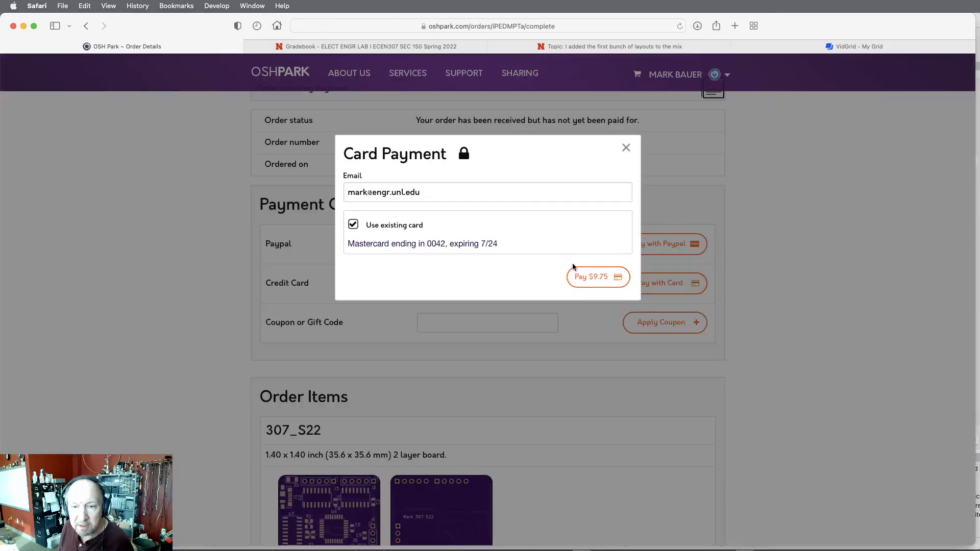
left_click(594, 276)
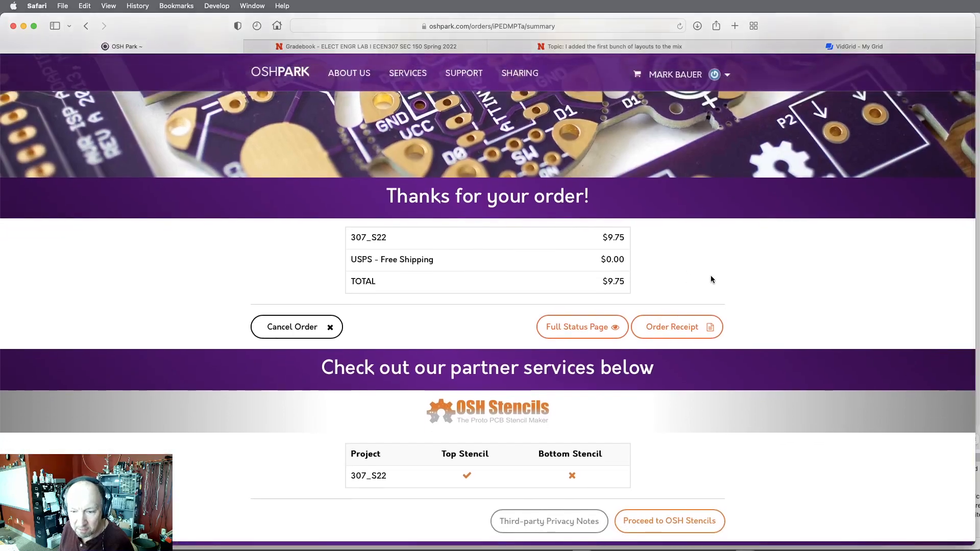
- Proceed from the order confirmation to OSH Stencils for the 307_S22 top stencil
key("super+Tab")
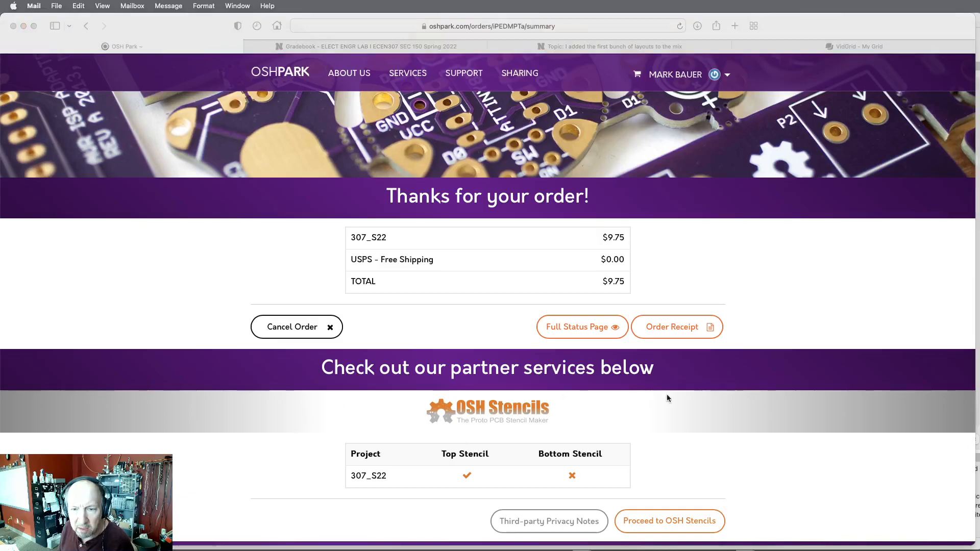
scroll(698, 392, "down", 1)
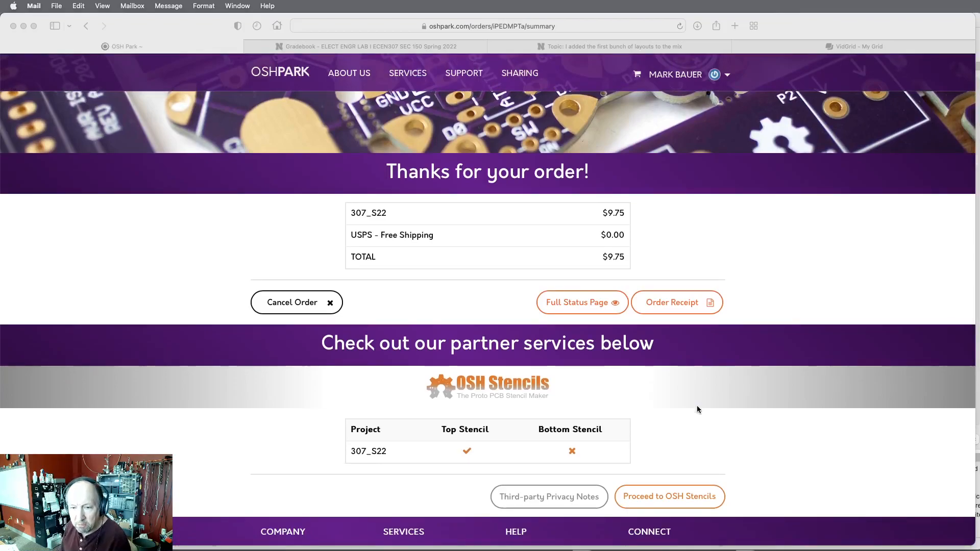
left_click(692, 440)
left_click(667, 496)
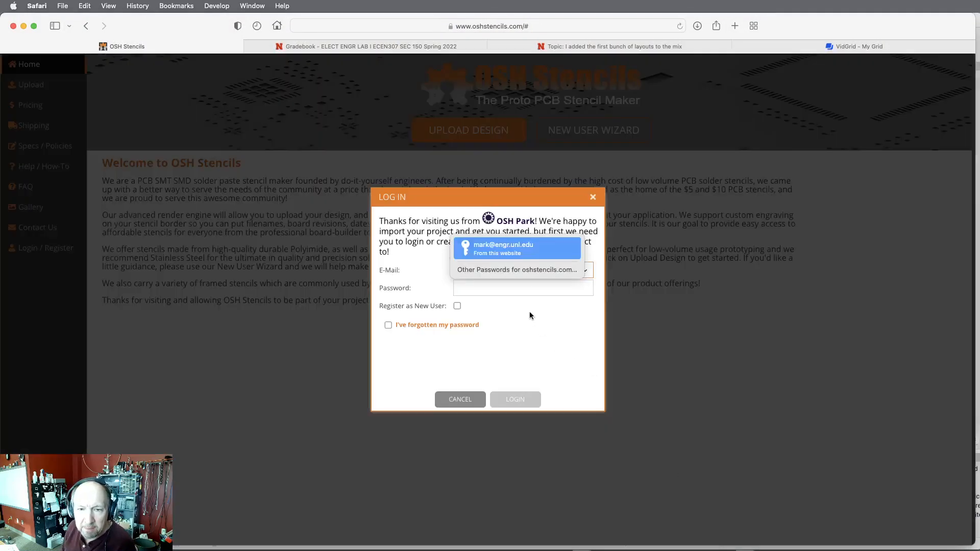
- Try to log in to OSH Stencils with the saved e-mail and account password, and dismiss the resulting dialog
left_click(510, 248)
left_click(511, 399)
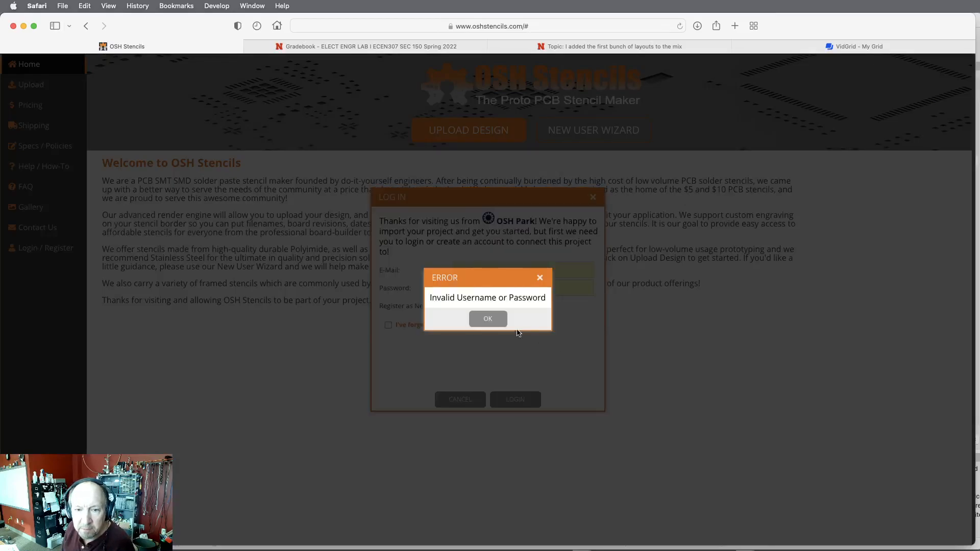
left_click(490, 319)
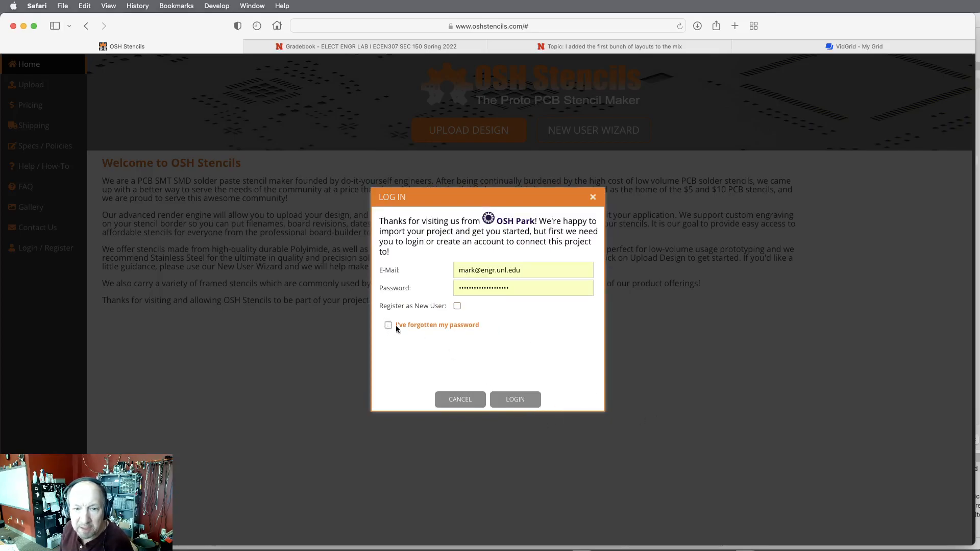
- Cancel the OSH Stencils login and switch to Finder
left_click(579, 271)
left_click(532, 289)
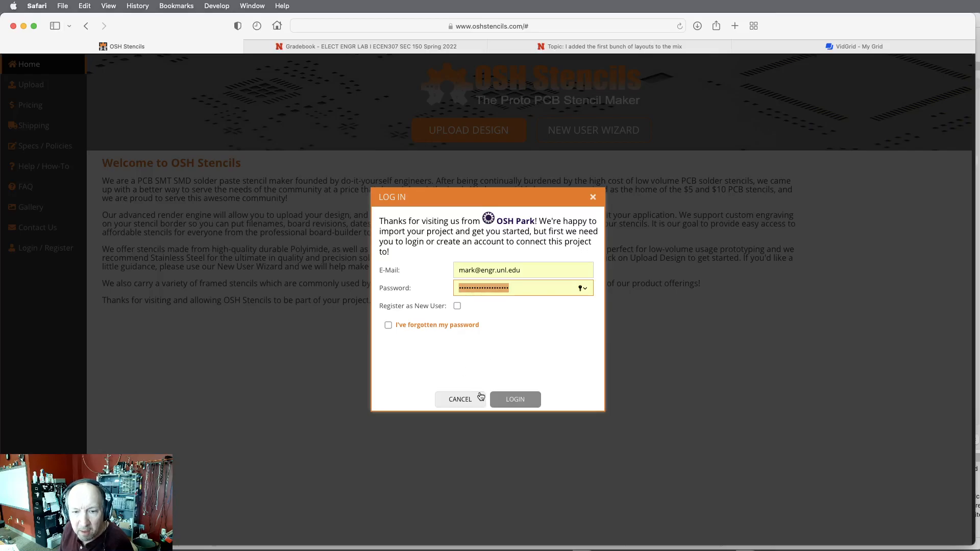
left_click(459, 399)
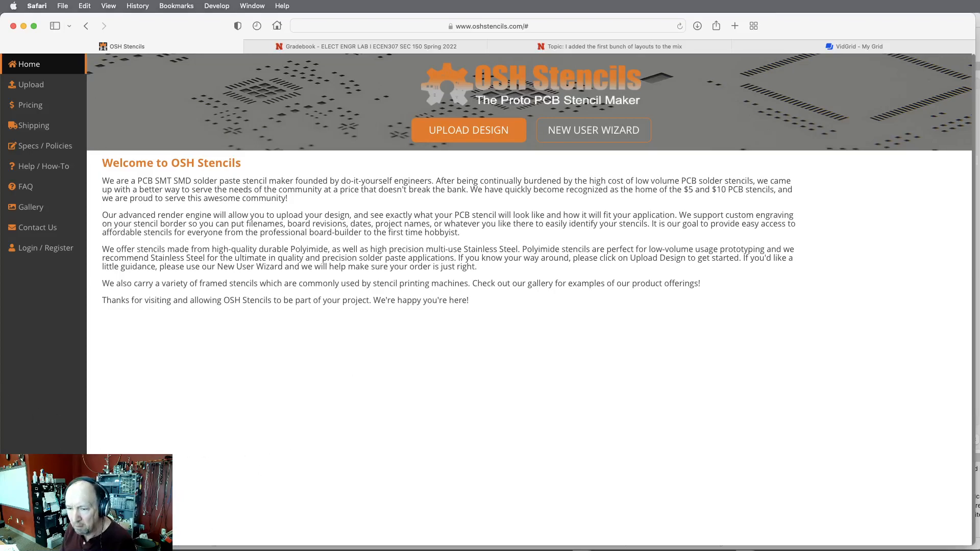
key("super+Tab")
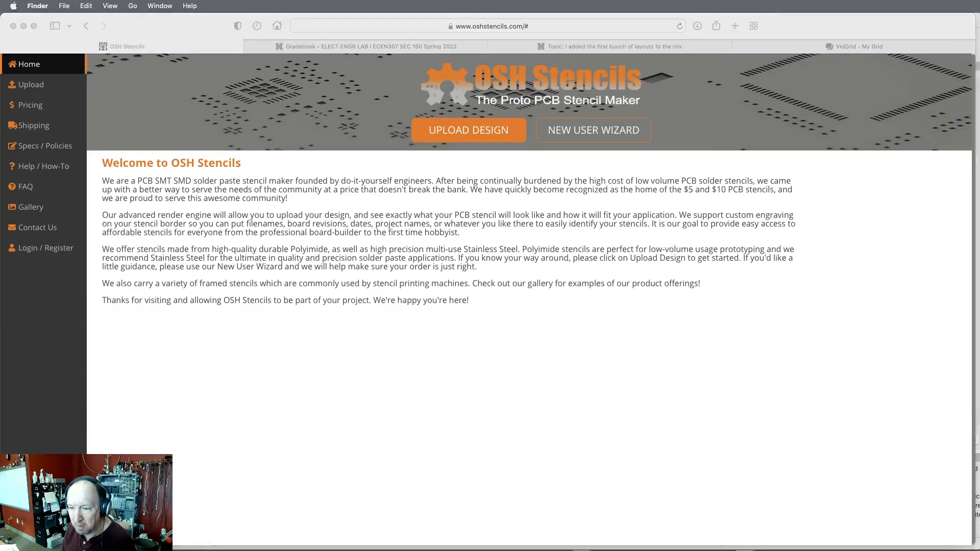